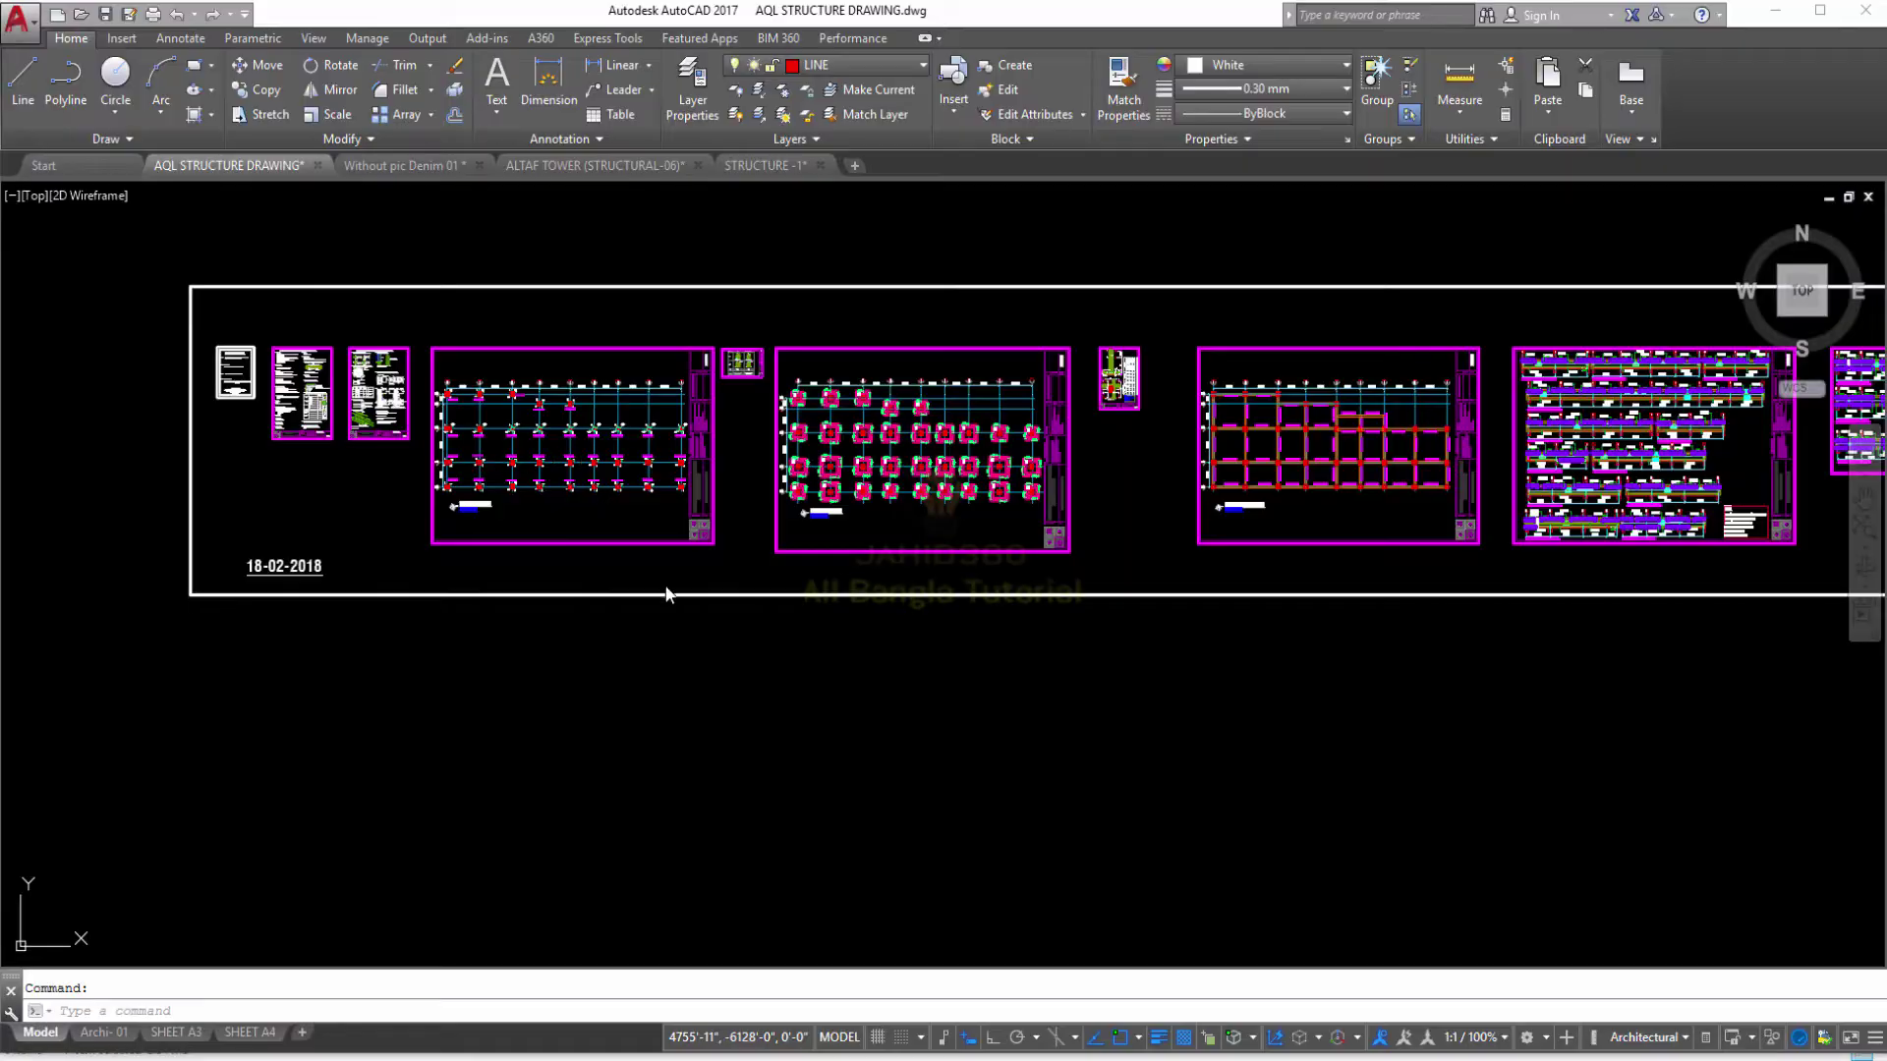
Step: Zoom in and out and pan across the Column Layout Plan to survey it
scroll(451, 408, up, 5)
scroll(658, 444, up, 8)
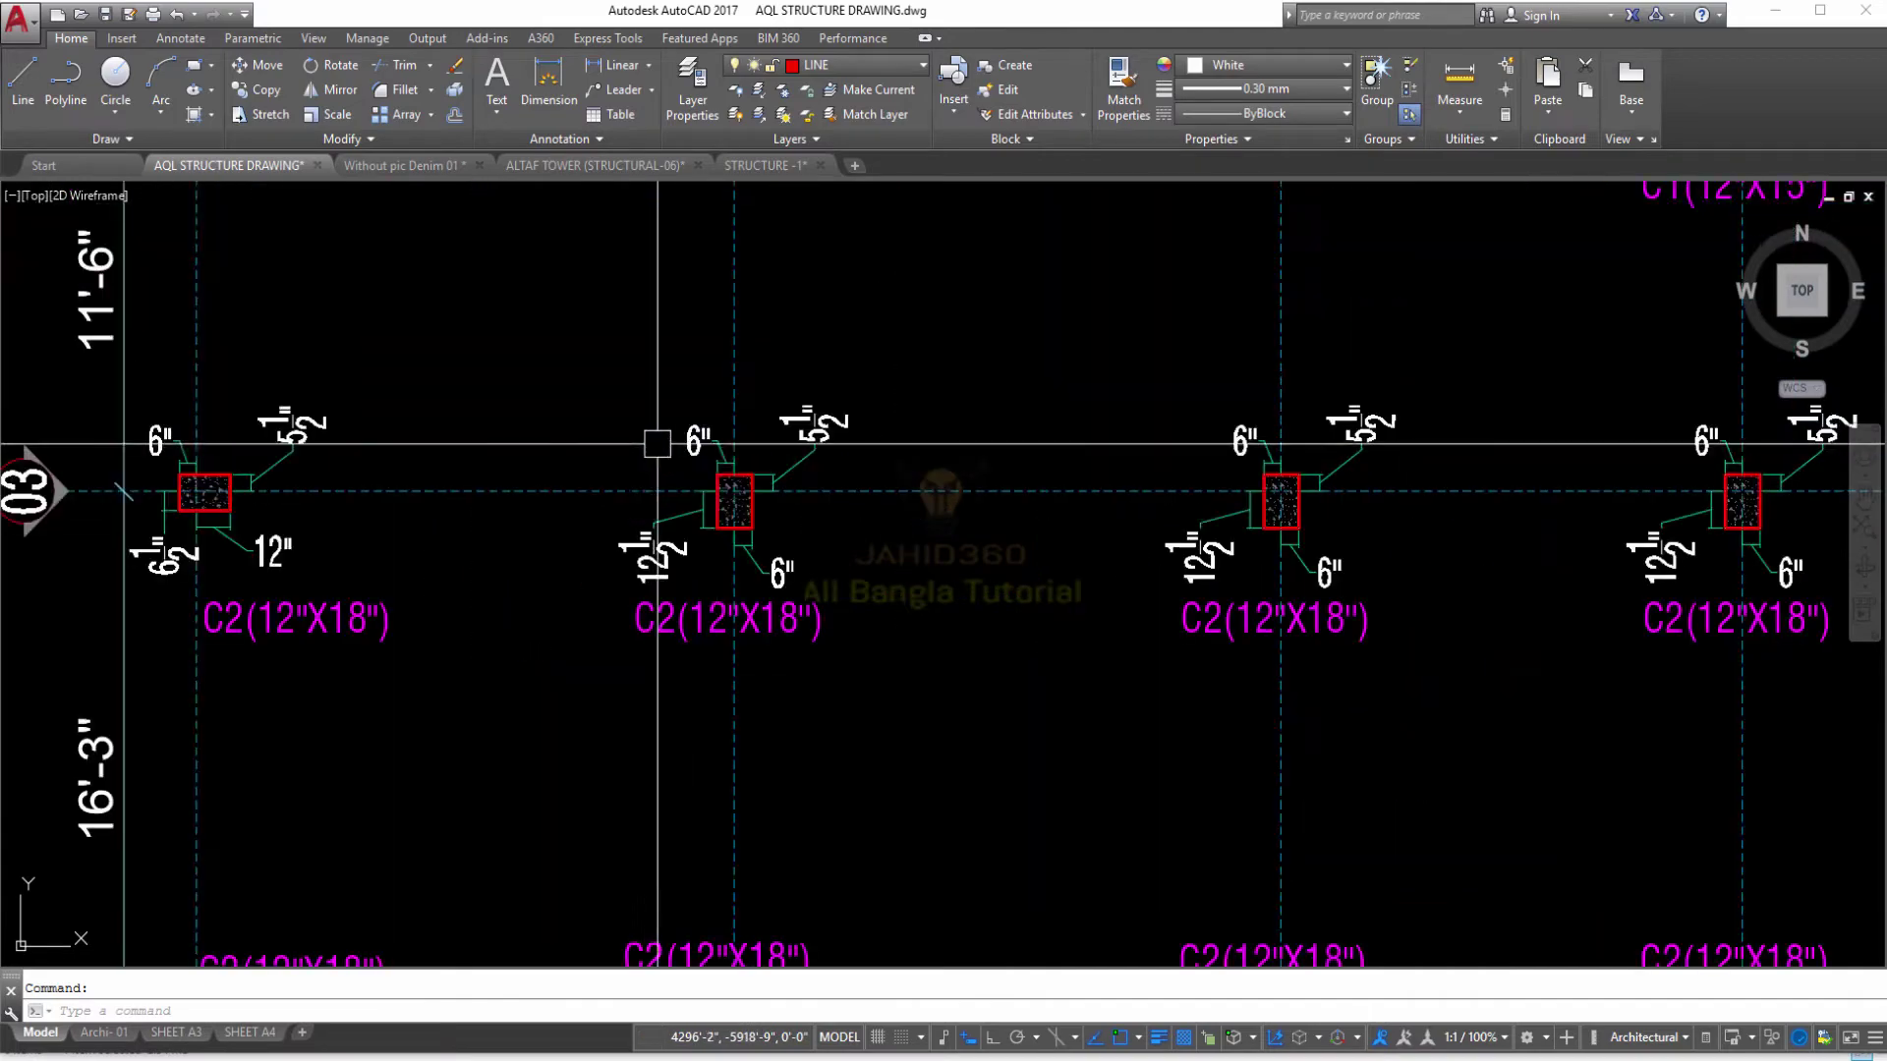
scroll(657, 444, down, 6)
scroll(687, 540, down, 3)
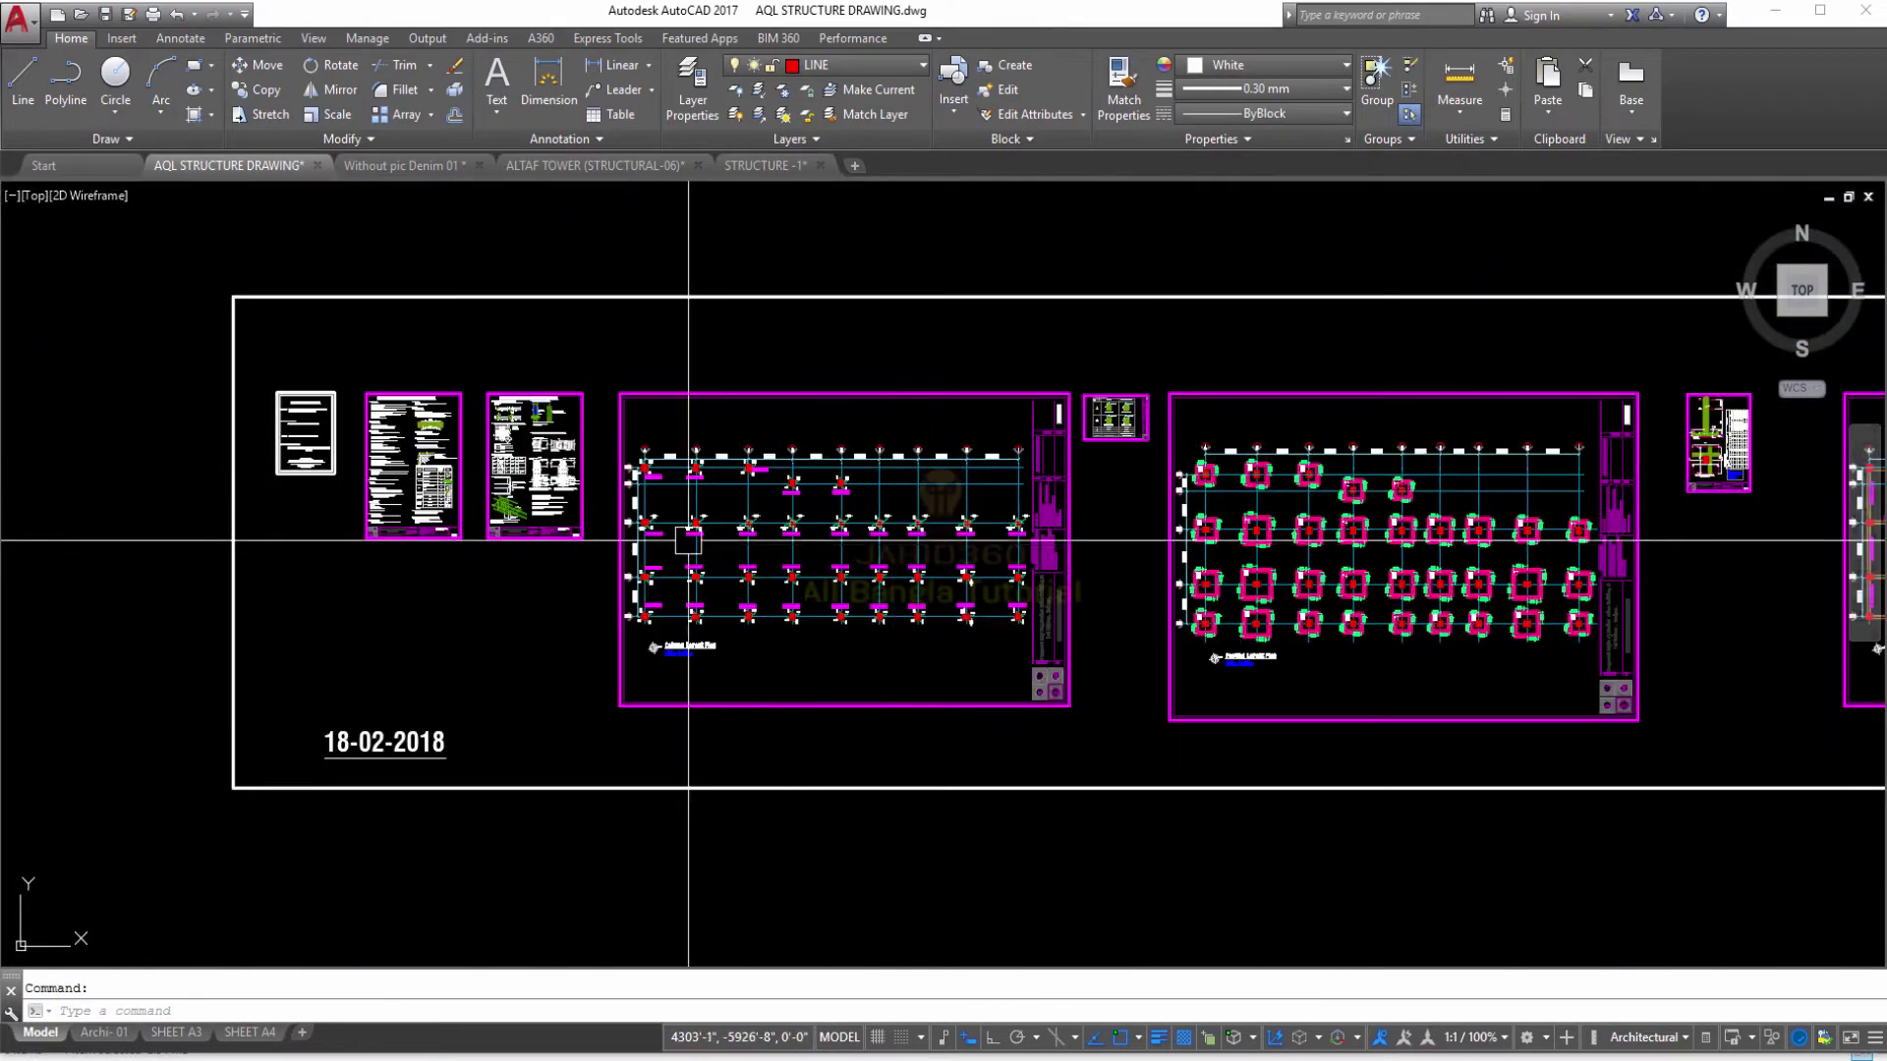
scroll(688, 539, up, 5)
scroll(629, 514, up, 2)
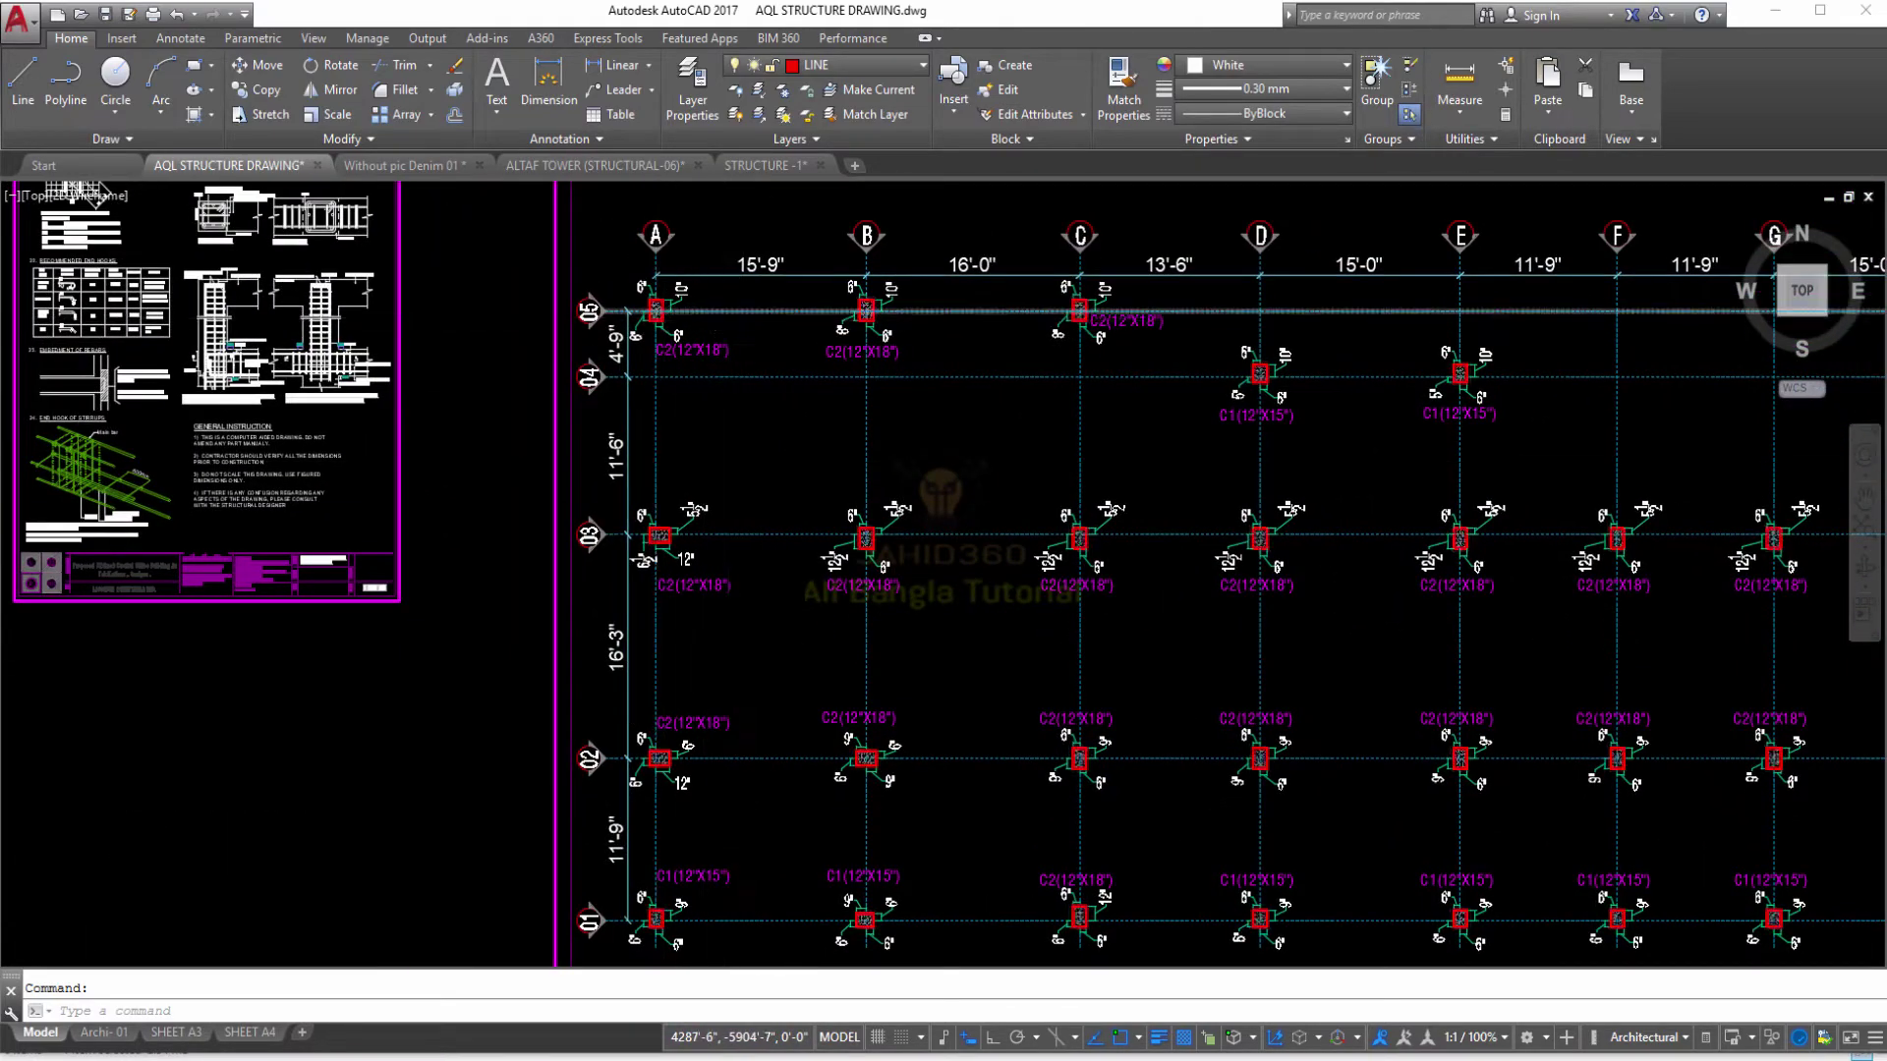
scroll(98, 192, down, 6)
scroll(674, 345, up, 6)
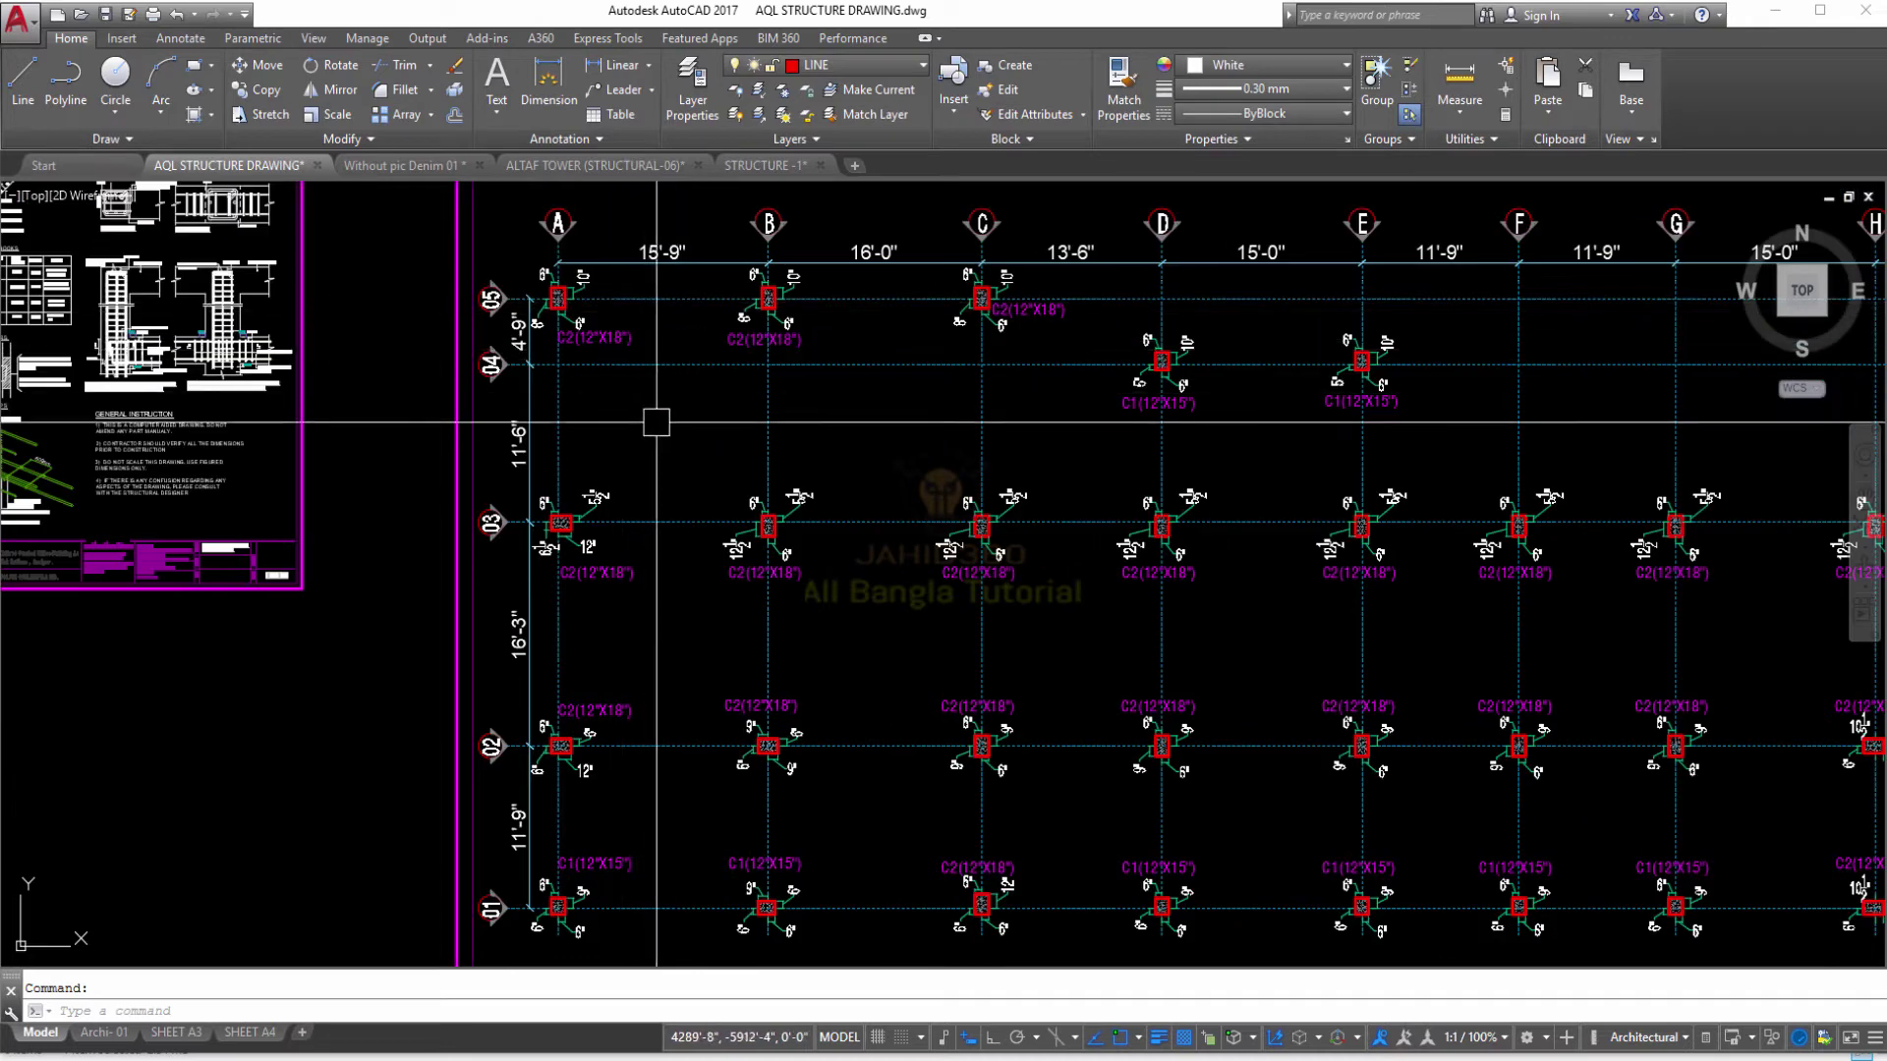
scroll(656, 423, down, 4)
middle_drag(682, 434, 636, 409)
scroll(846, 336, up, 2)
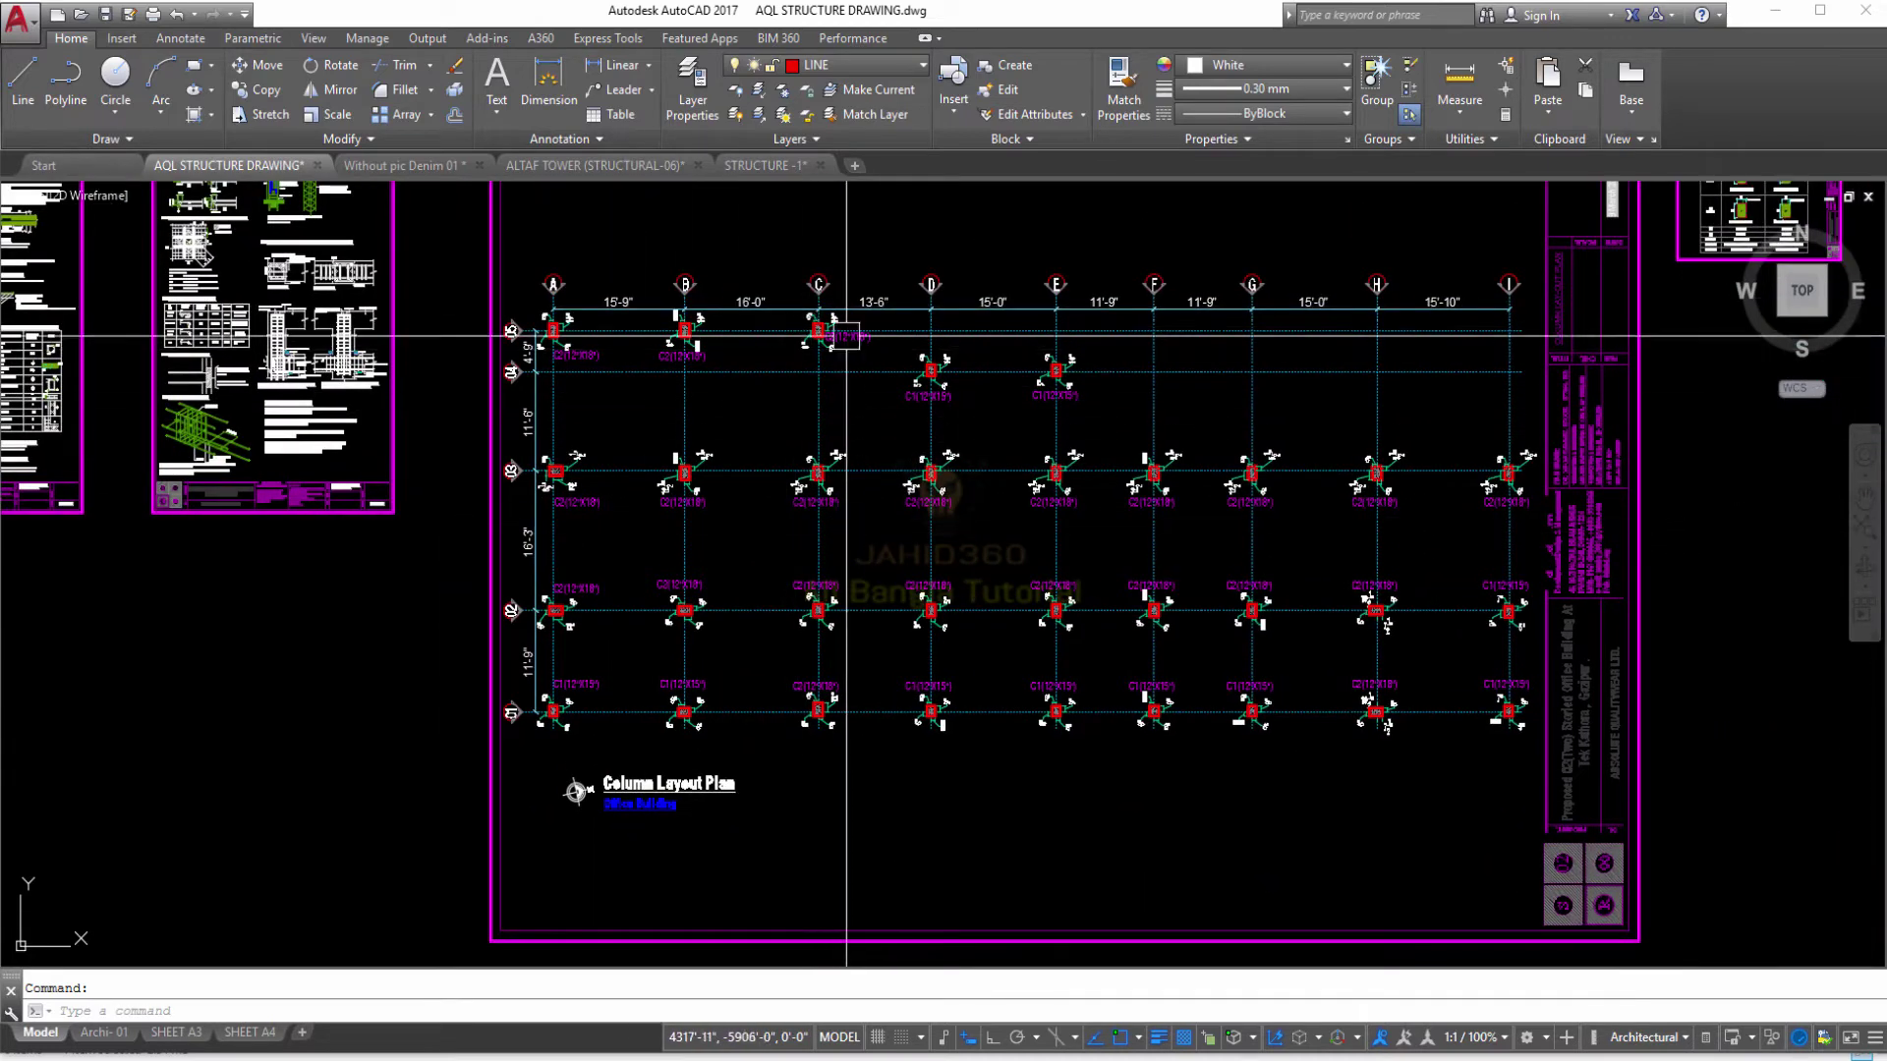
mouse_move(875, 514)
middle_down()
mouse_move(994, 544)
mouse_move(943, 564)
middle_up()
Step: Zoom into the column schedule's C1 12X15 and C2 12X18 rebar sections
scroll(935, 558, down, 2)
scroll(934, 558, down, 2)
scroll(1275, 421, up, 8)
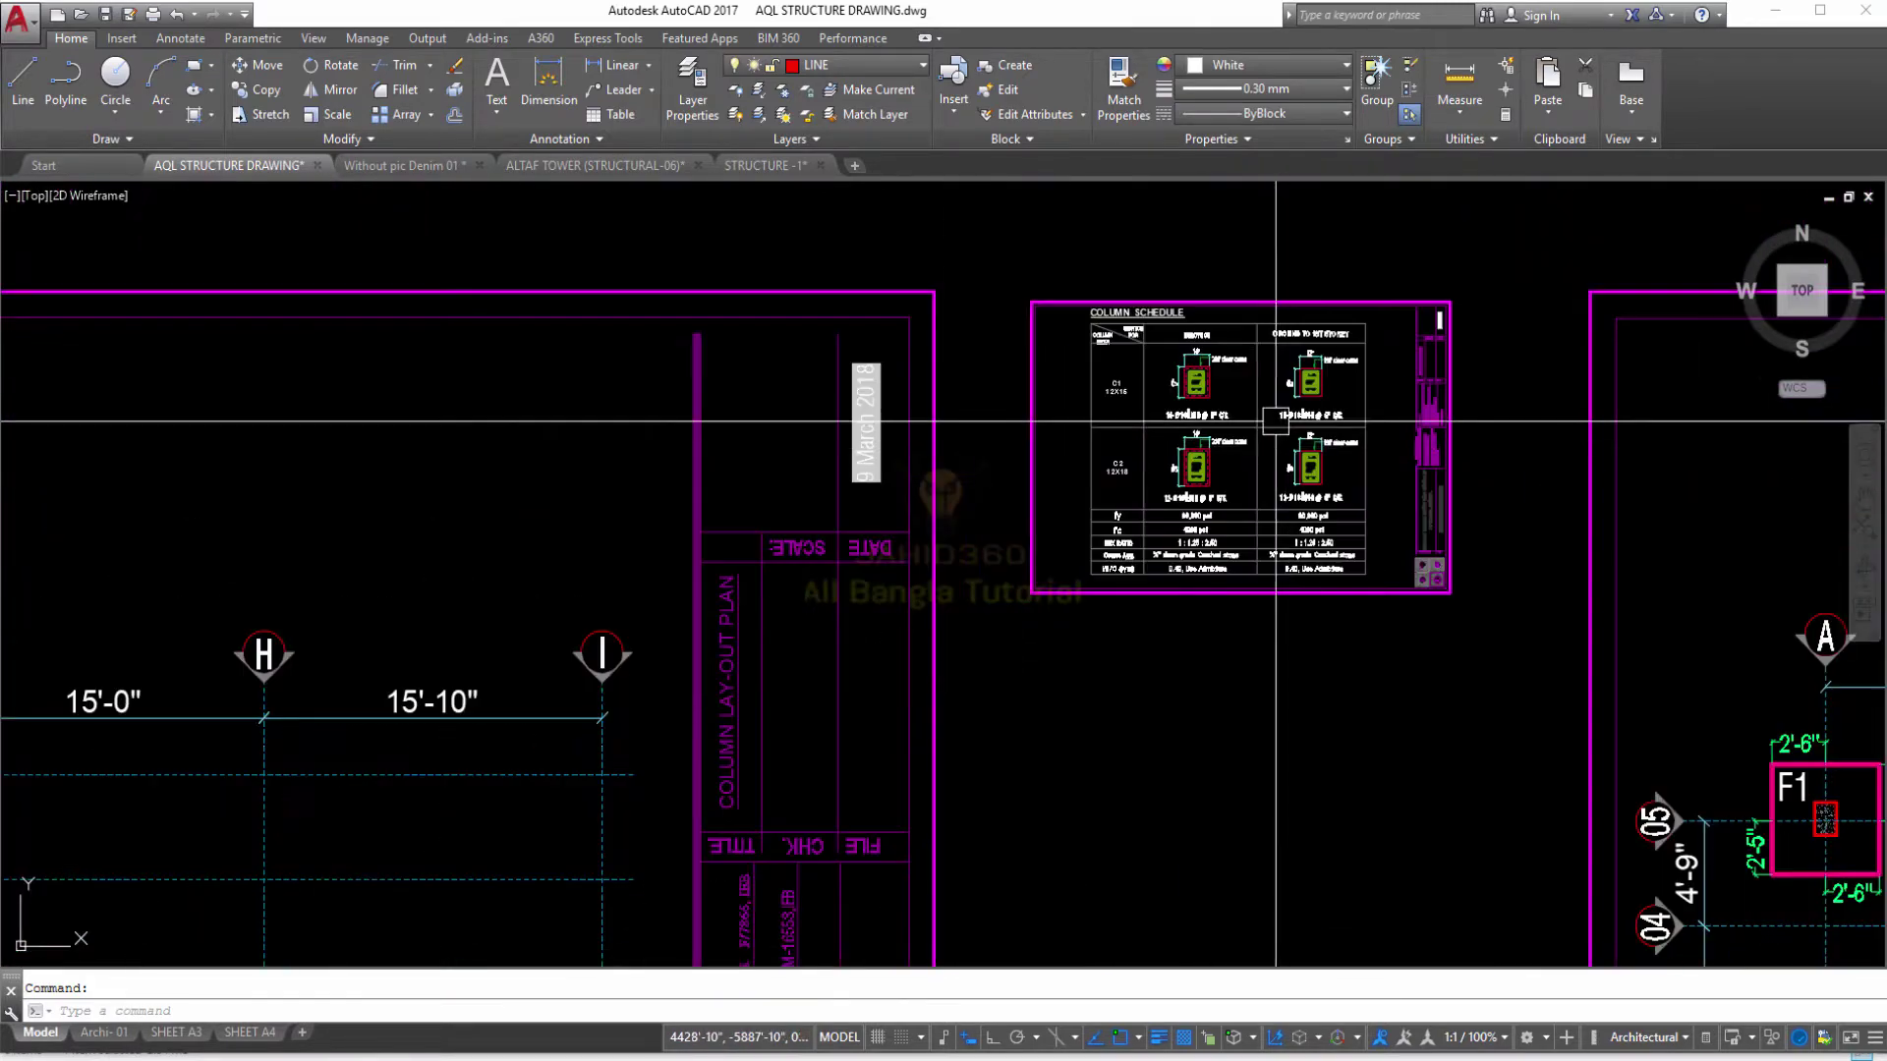
scroll(1276, 420, up, 2)
scroll(1275, 421, up, 2)
middle_drag(1130, 545, 1159, 457)
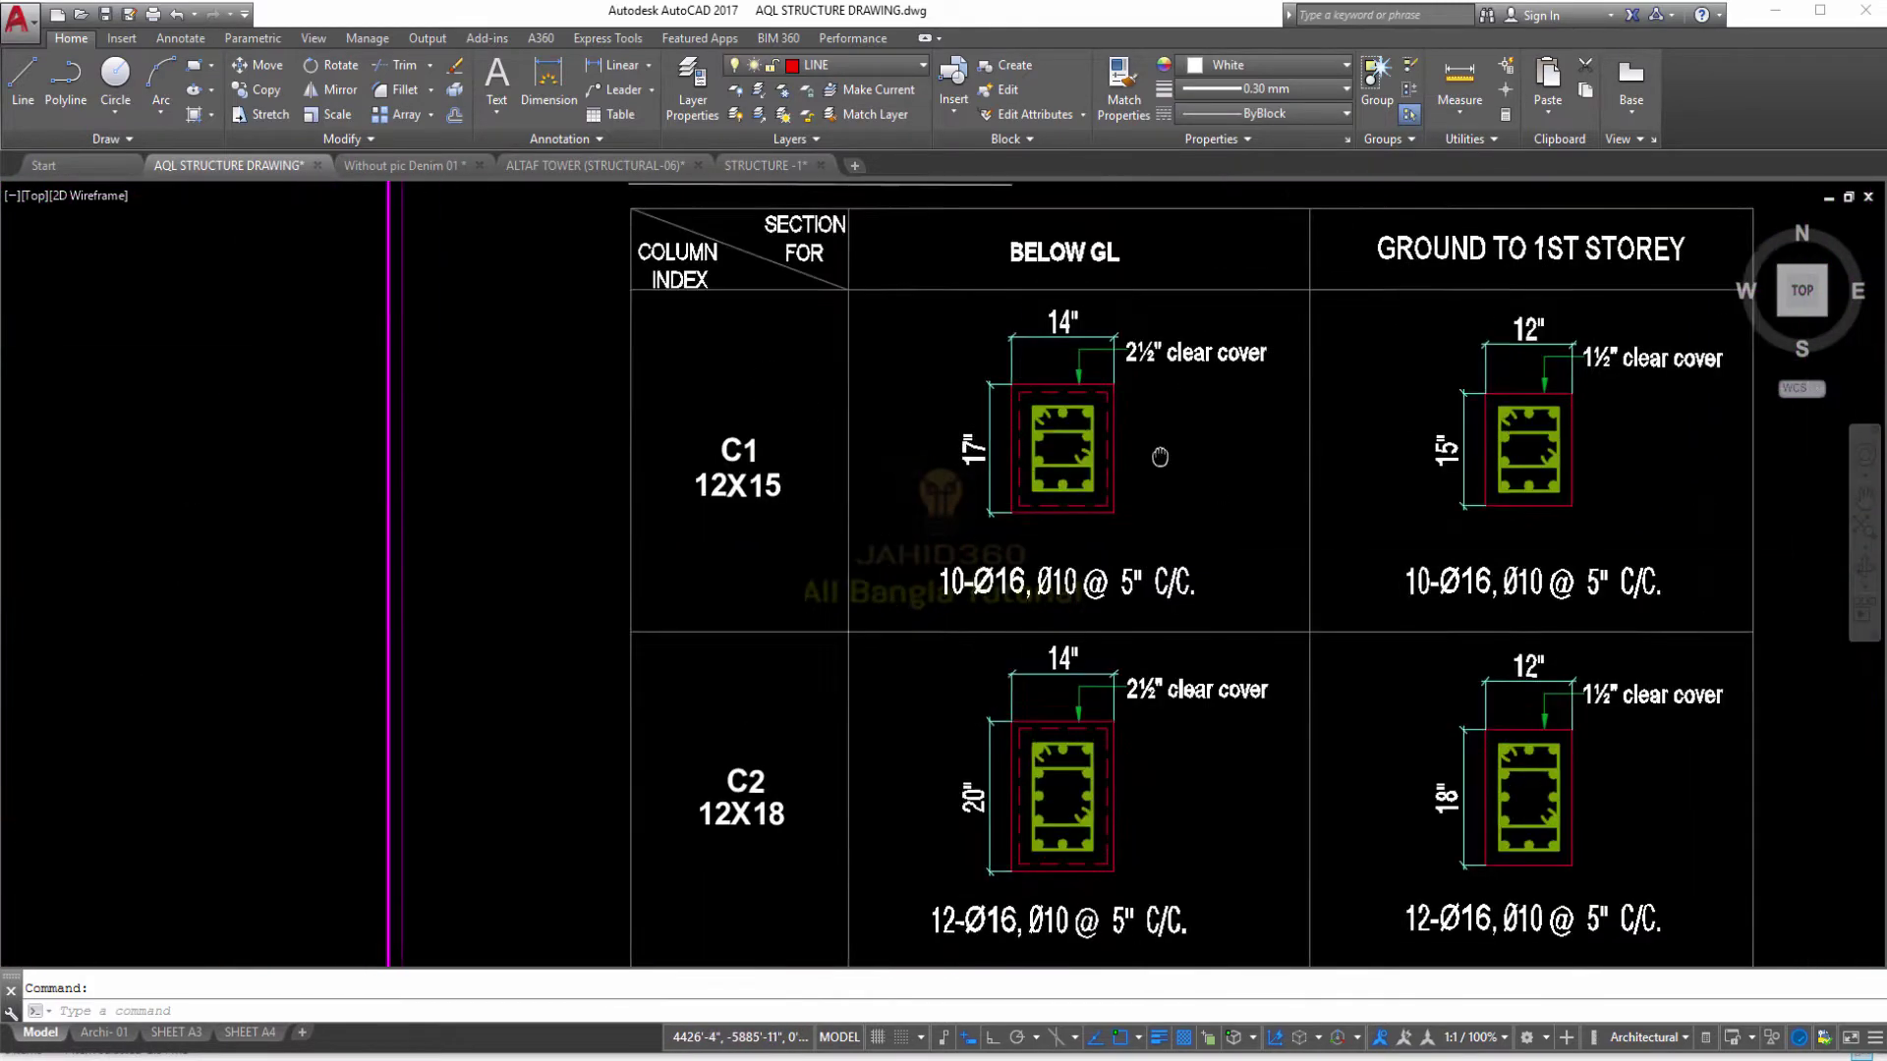
scroll(1100, 457, down, 2)
scroll(924, 432, up, 1)
scroll(915, 421, up, 2)
scroll(963, 460, down, 4)
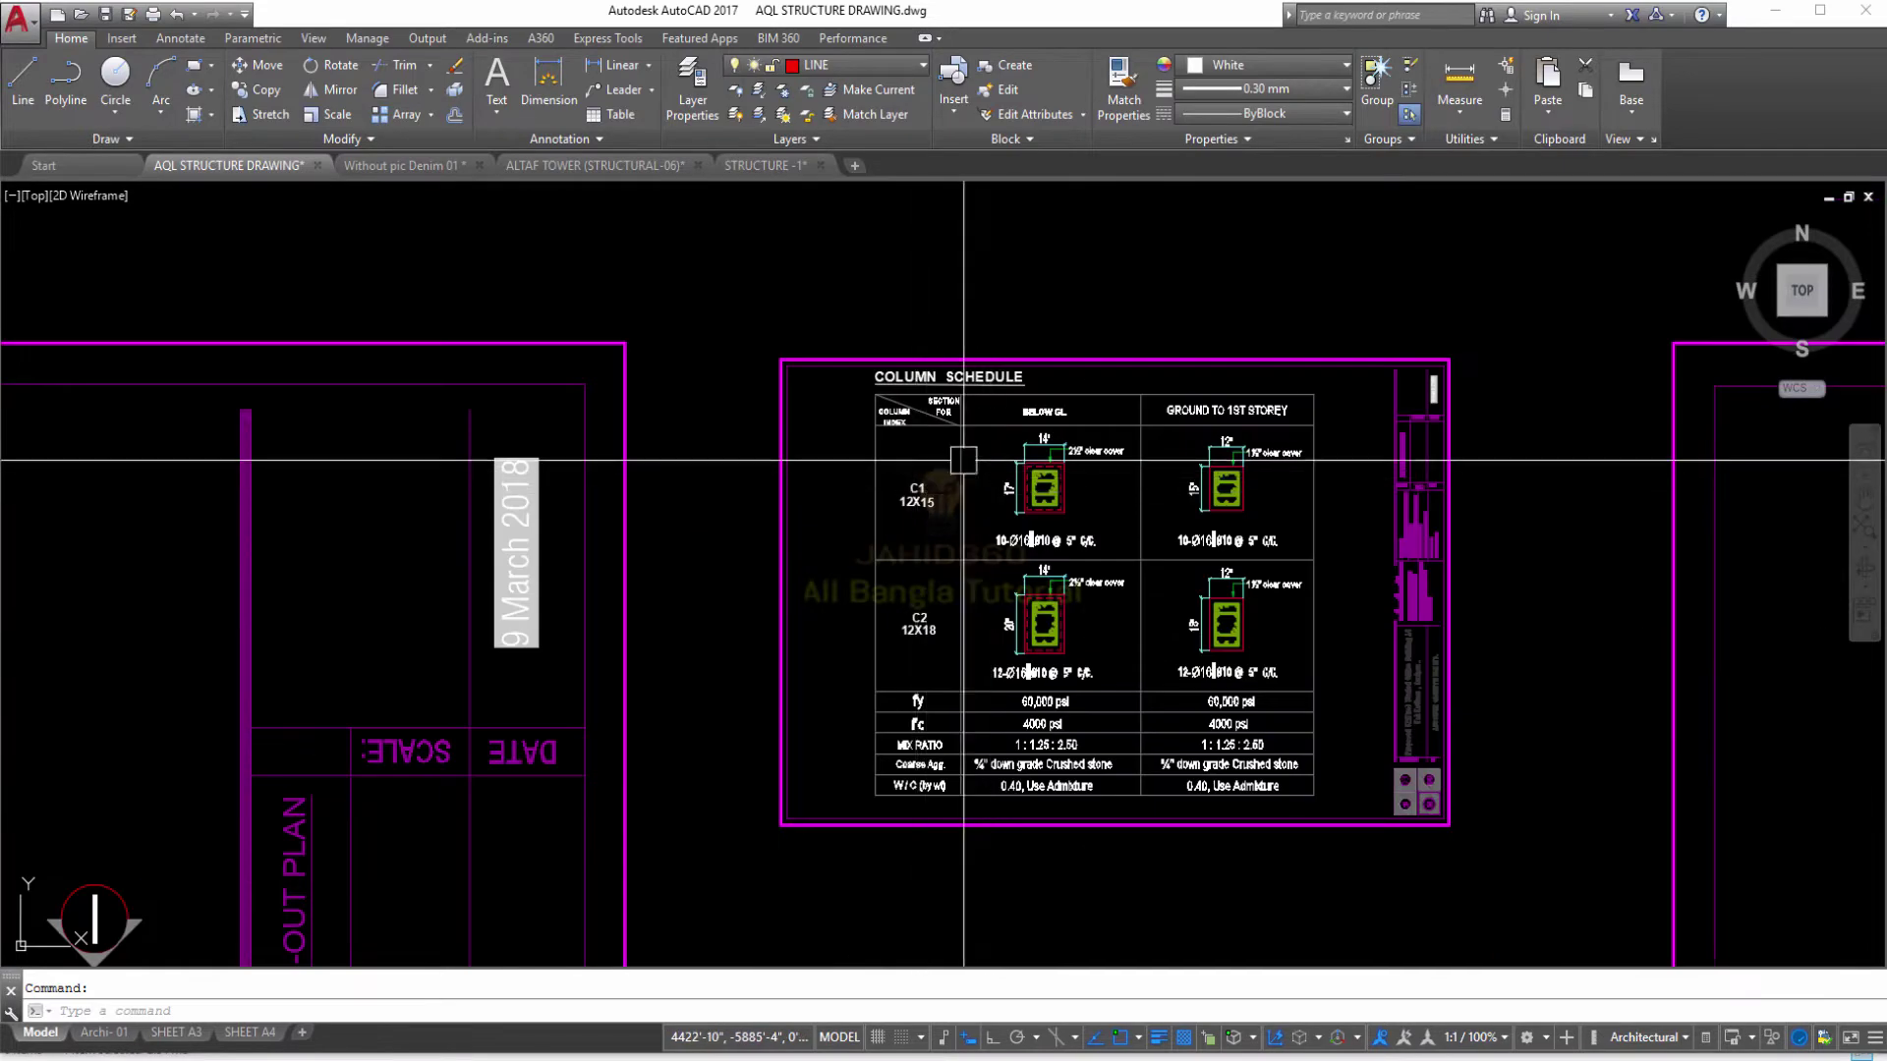
scroll(963, 460, up, 2)
scroll(993, 522, up, 2)
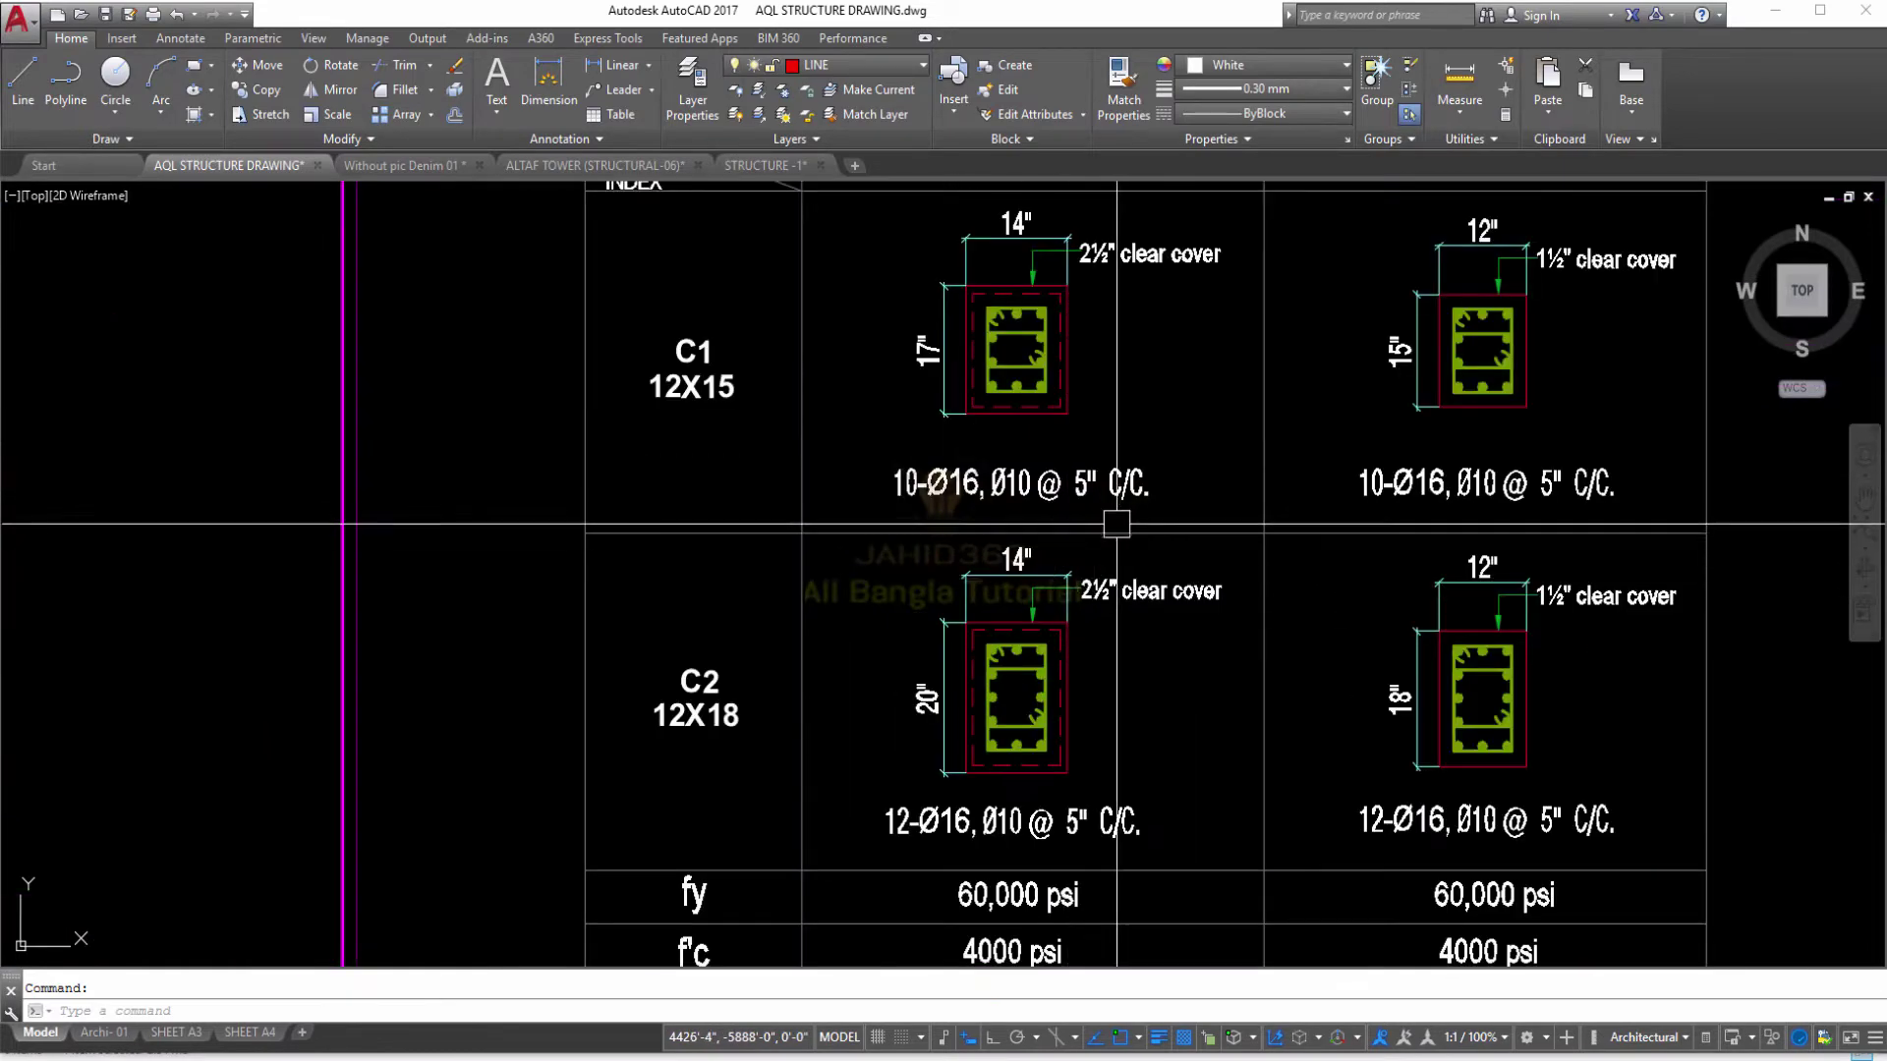
Step: Switch to the Without pic Denim 01 drawing and zoom into its RCC pedestal layout
click(409, 167)
scroll(642, 628, down, 3)
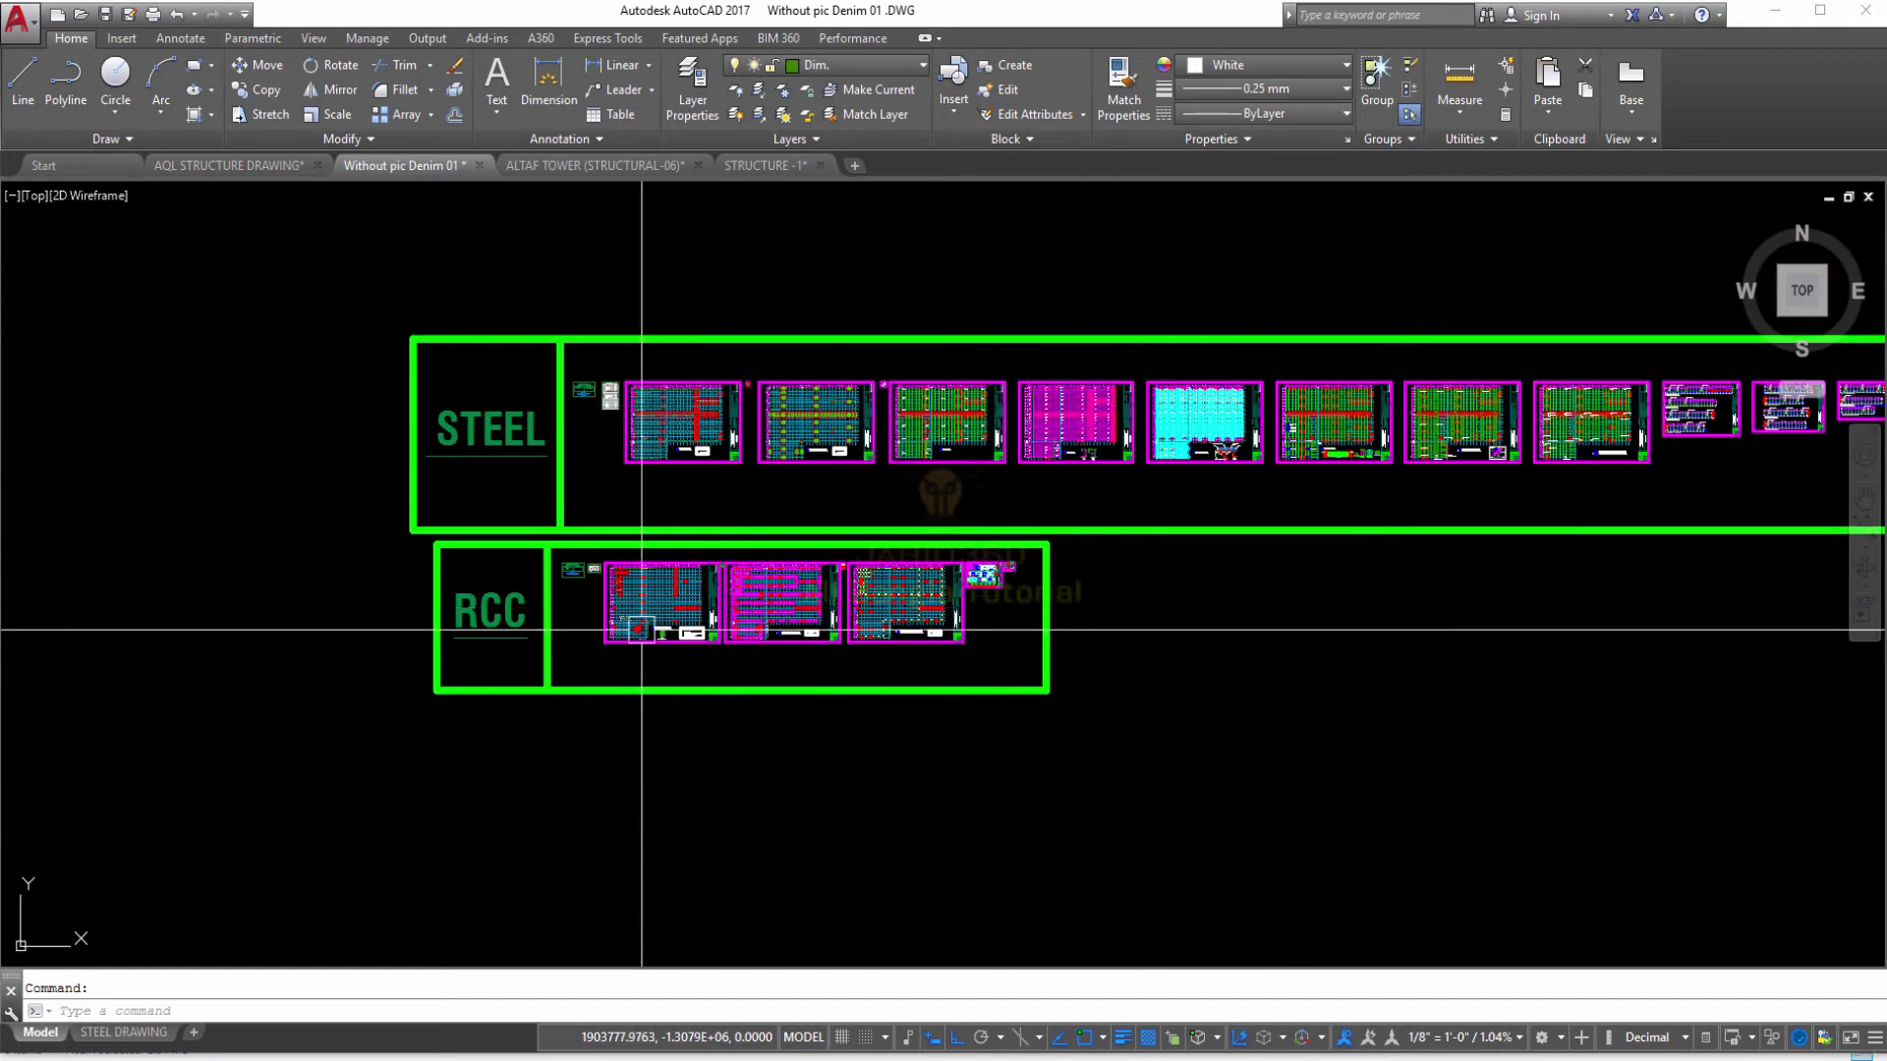
scroll(641, 629, up, 5)
scroll(812, 590, up, 3)
scroll(800, 526, up, 1)
mouse_move(799, 526)
middle_down()
mouse_move(873, 685)
mouse_move(757, 539)
mouse_move(771, 517)
middle_up()
scroll(597, 481, up, 6)
scroll(864, 639, up, 2)
scroll(758, 540, down, 4)
Step: Pick two vertical grid lines near RC-01, then clear the selection with Esc
click(722, 534)
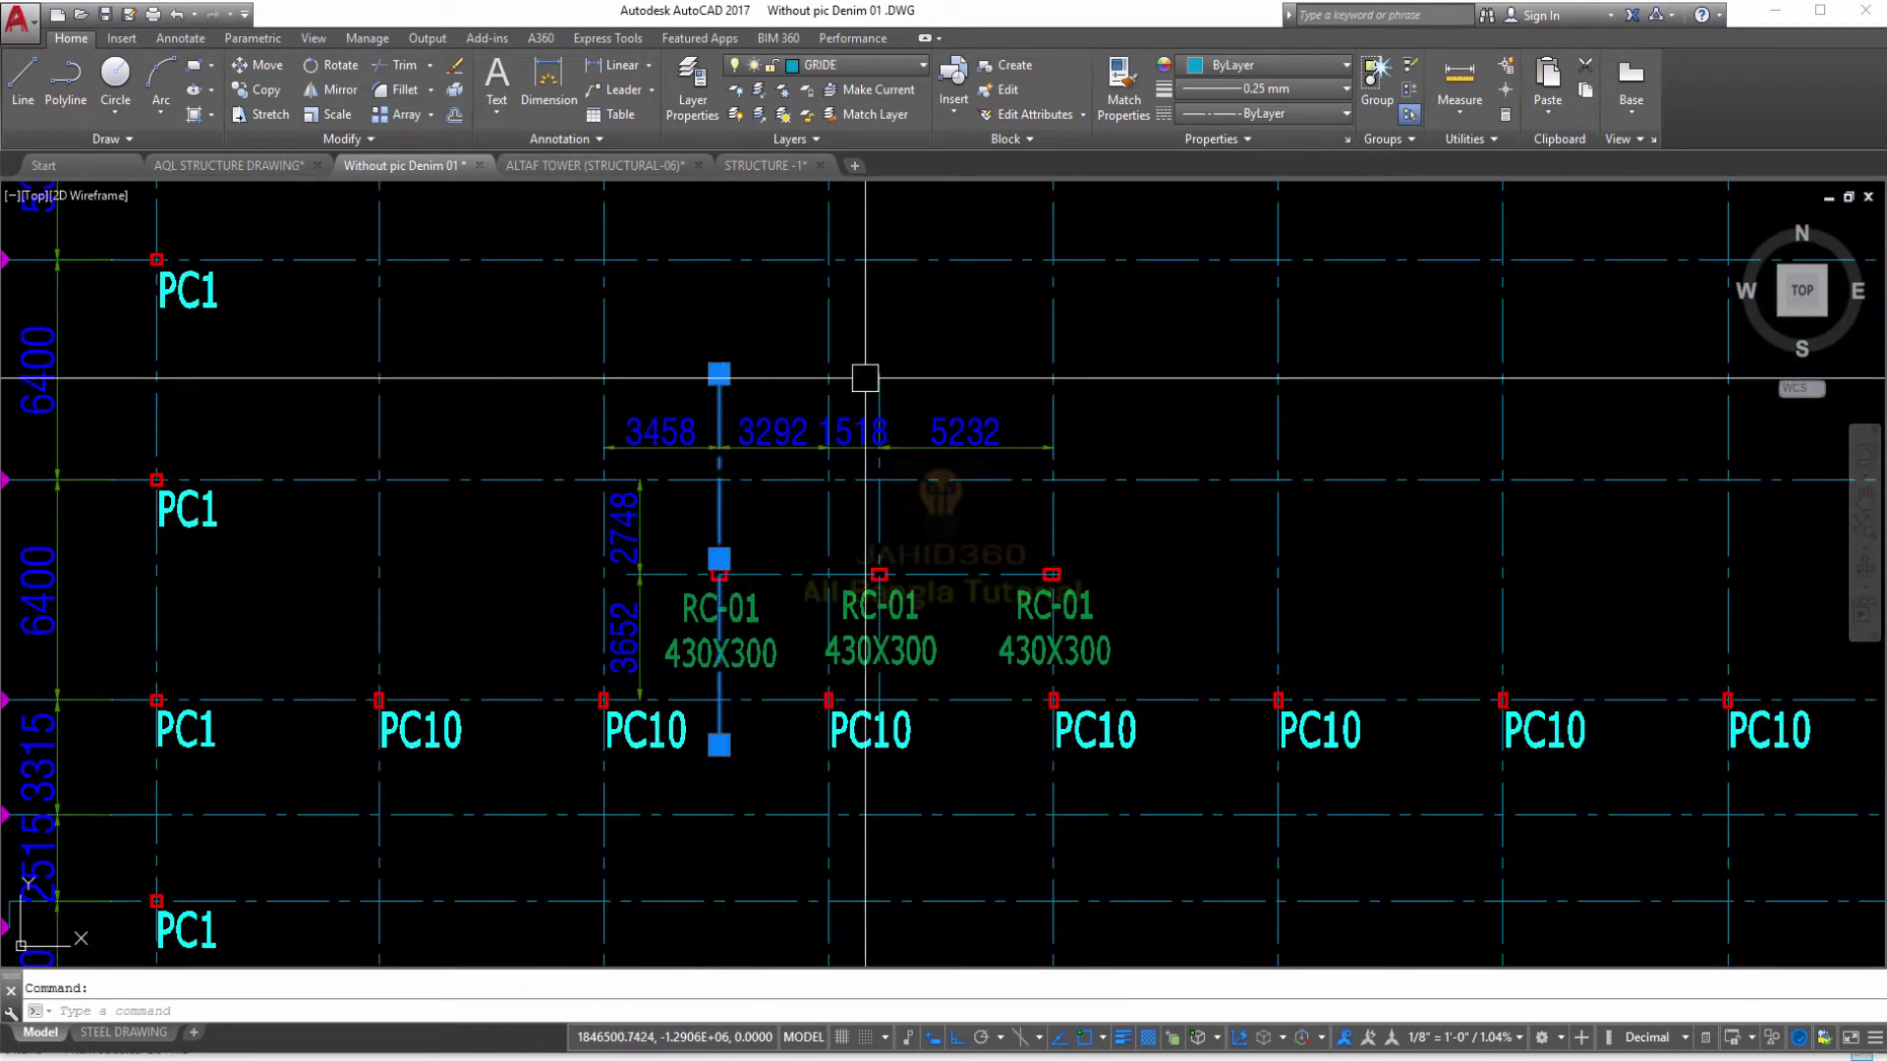
click(879, 462)
scroll(964, 514, down, 3)
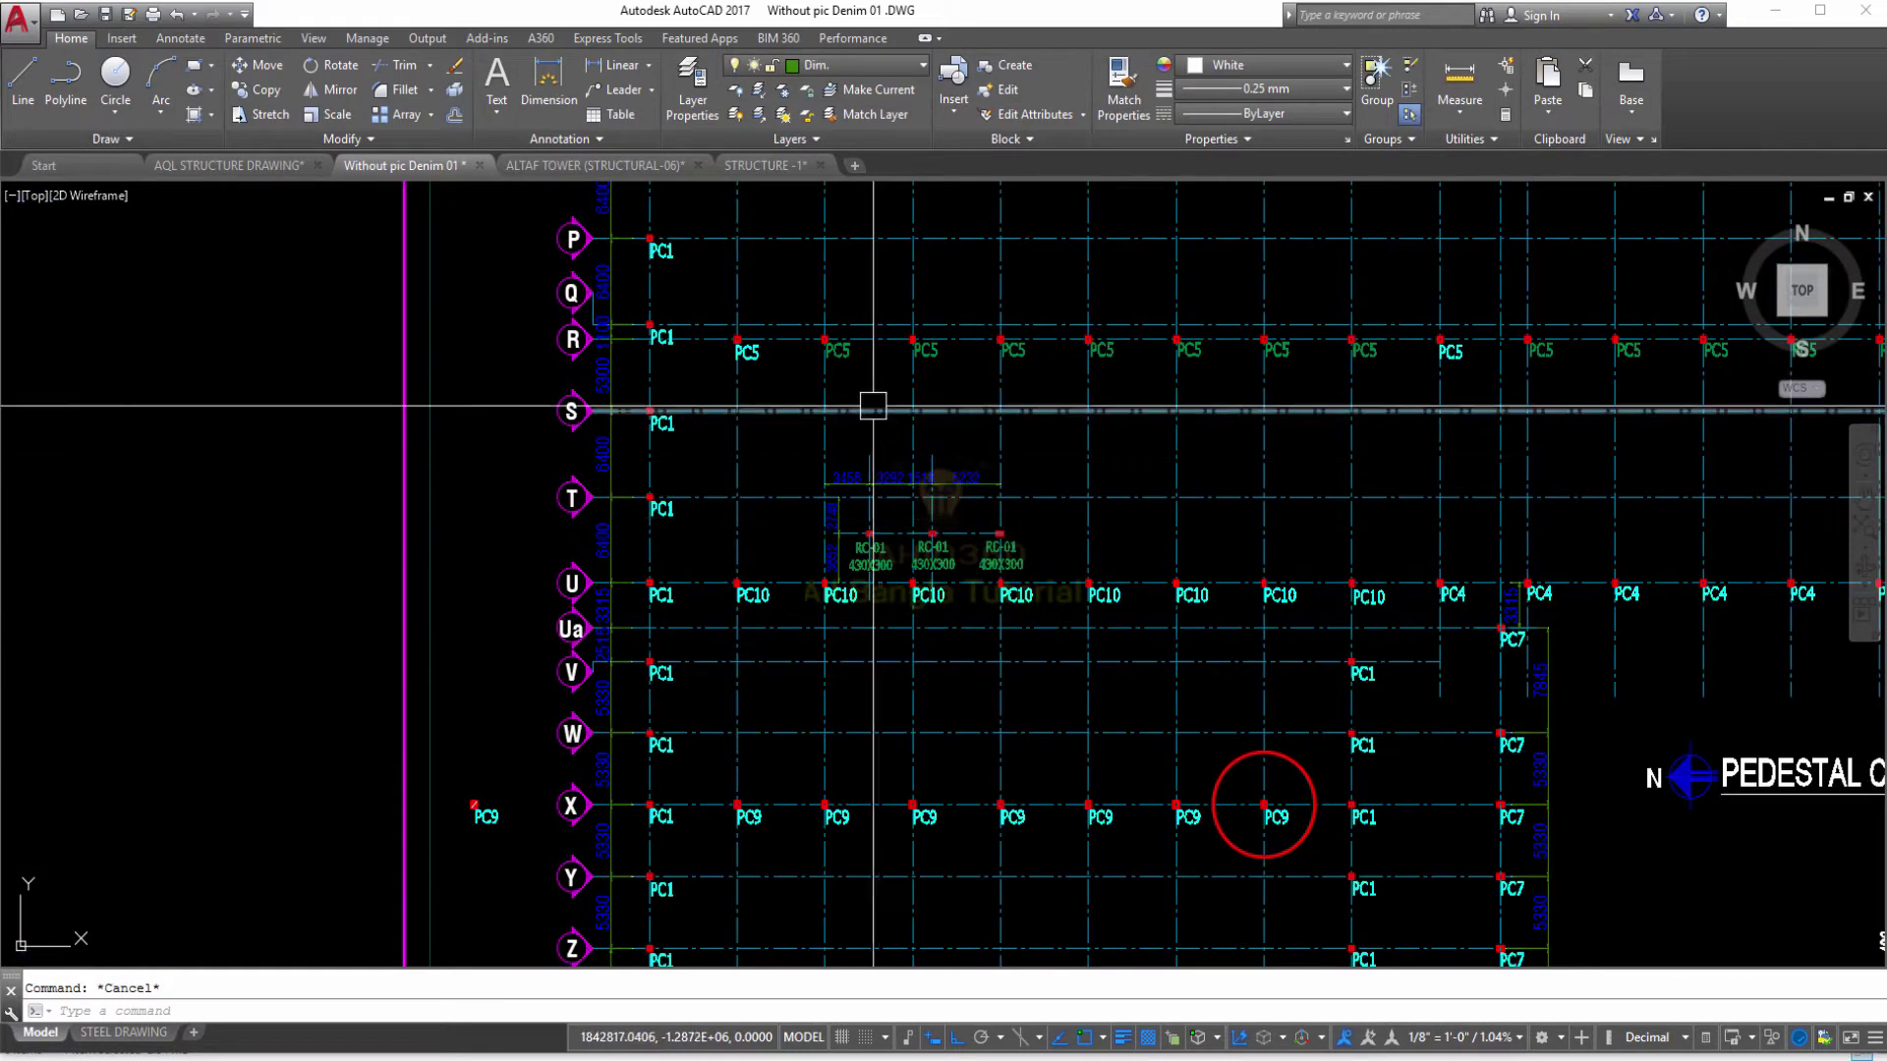
scroll(869, 403, down, 3)
key(Escape)
scroll(825, 308, down, 3)
scroll(753, 421, up, 4)
scroll(758, 551, up, 3)
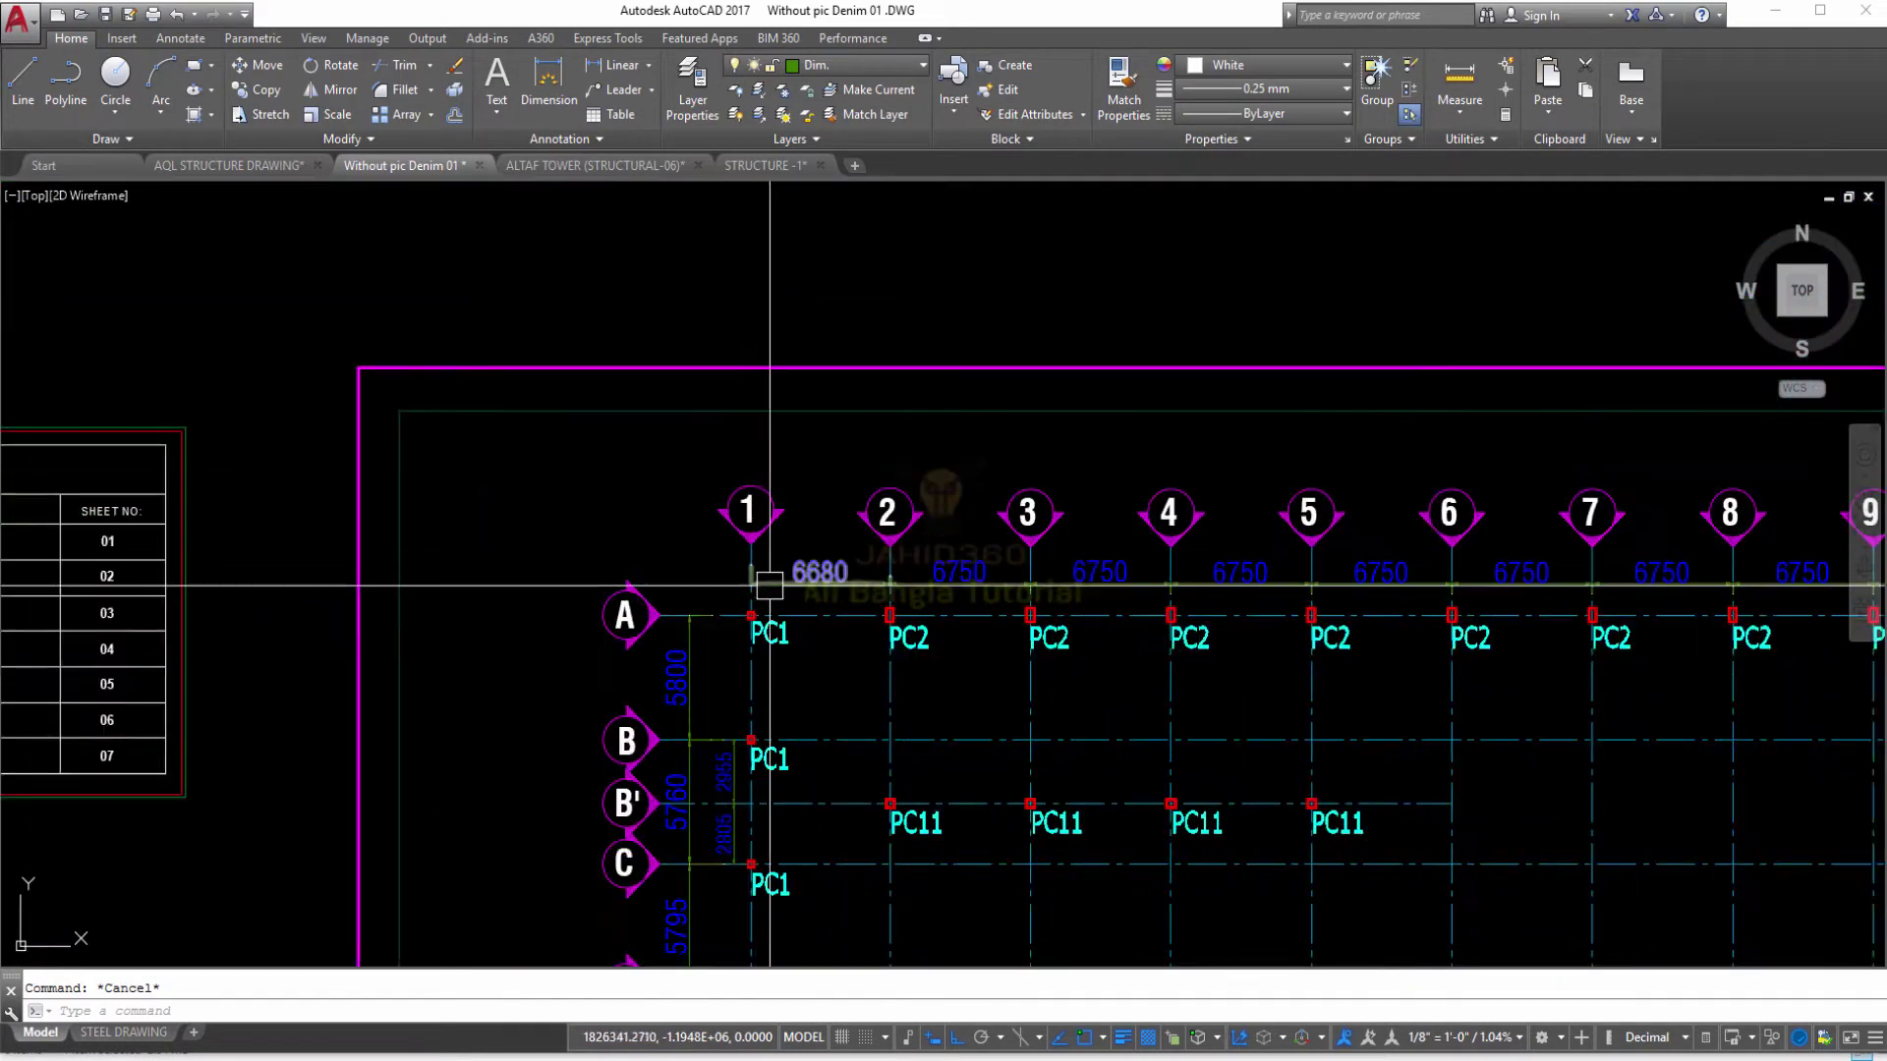
Step: Pan the plan to show grids 1–9 and rows A–E
middle_drag(758, 551, 679, 286)
scroll(813, 450, down, 5)
scroll(776, 615, up, 5)
scroll(721, 682, up, 3)
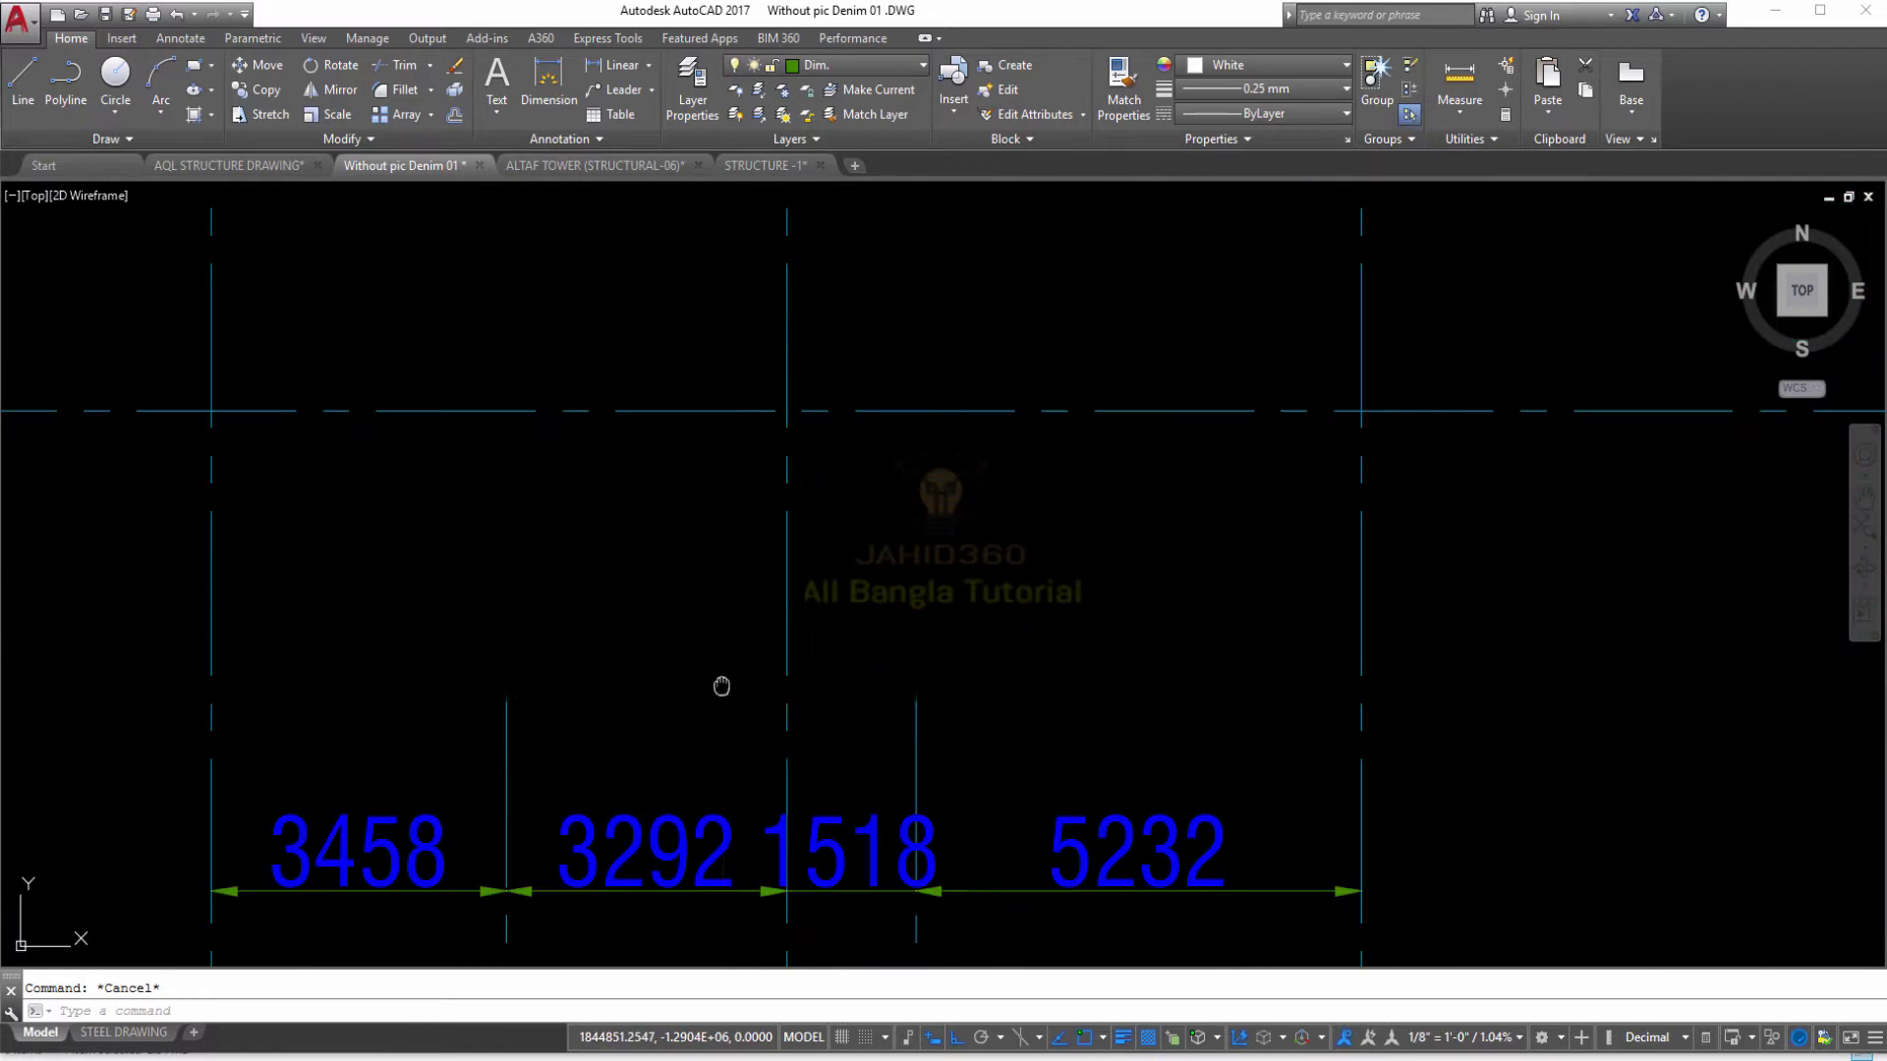
scroll(698, 501, down, 2)
Step: Pick the vertical and horizontal grid lines through the RC-01 columns, then cancel with Esc
click(626, 507)
click(785, 497)
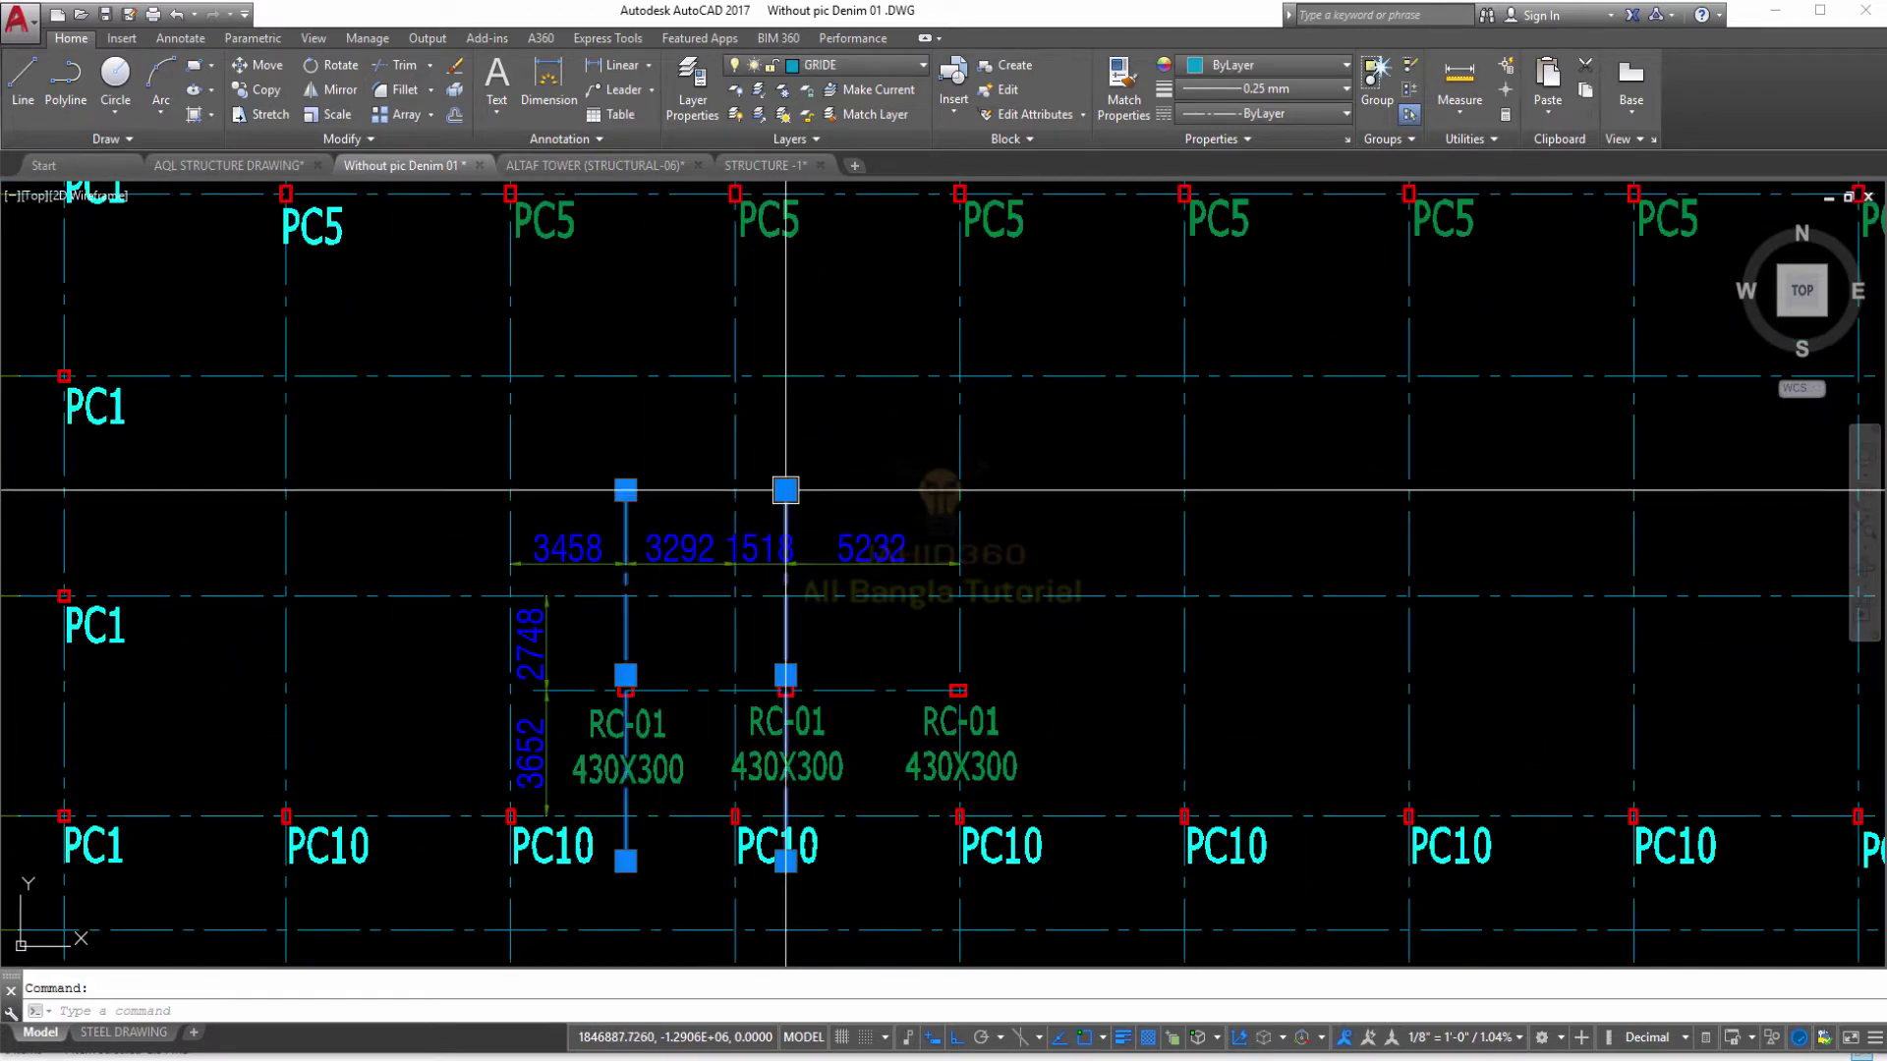
key(Escape)
click(863, 689)
middle_drag(868, 759, 894, 571)
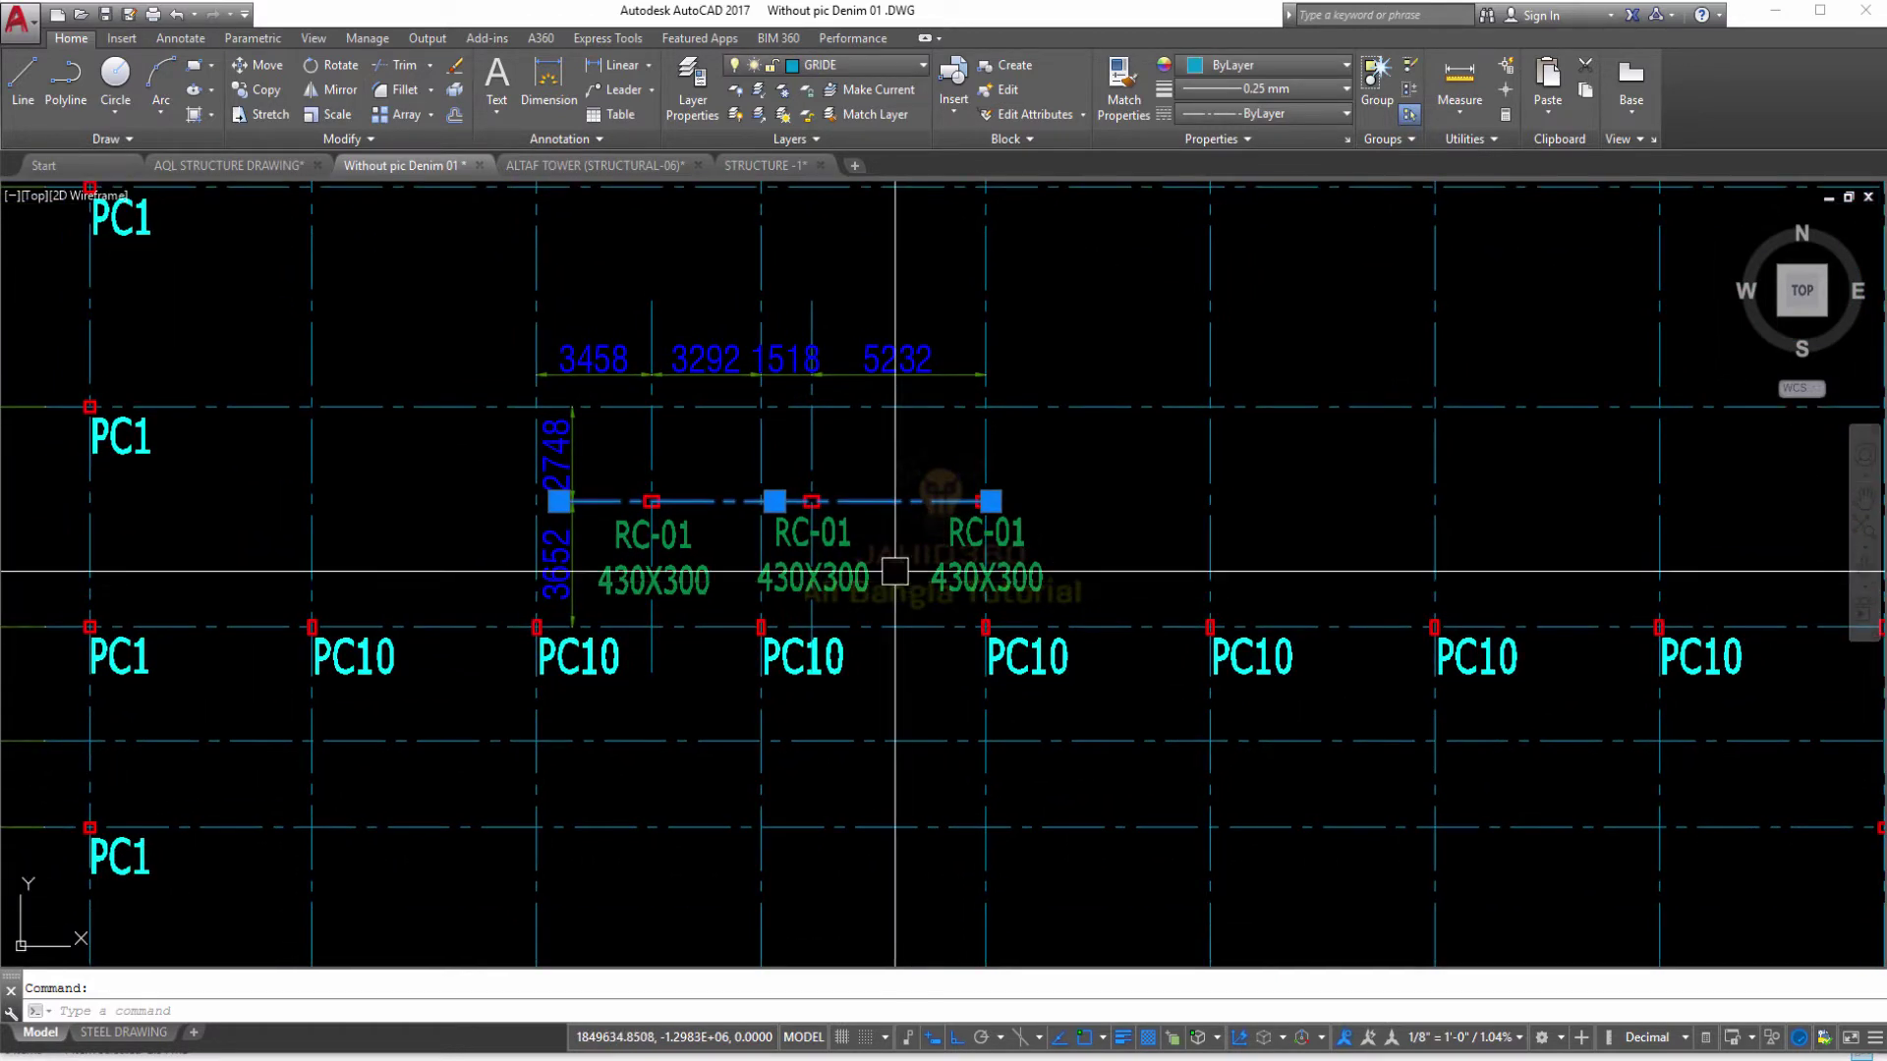
key(Escape)
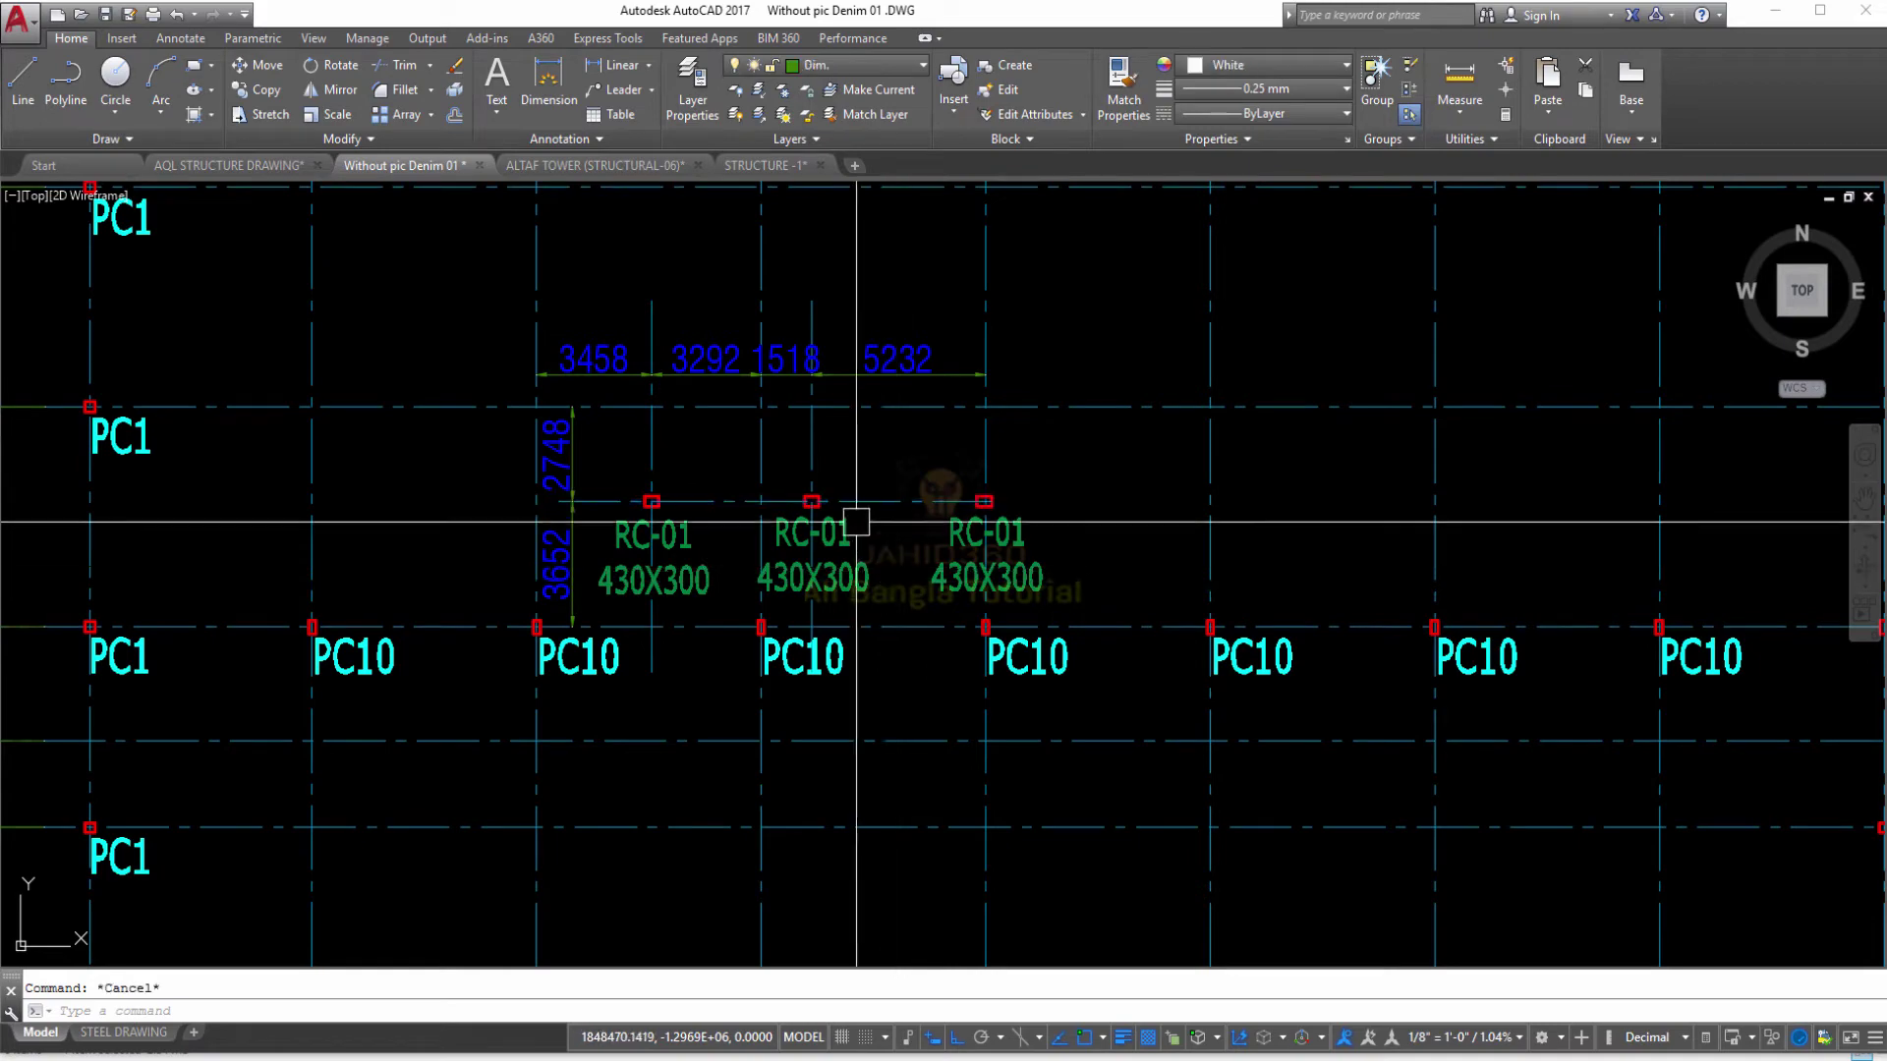
Step: Zoom in and out around the RC-01 pedestal columns
scroll(838, 459, down, 5)
scroll(850, 609, up, 5)
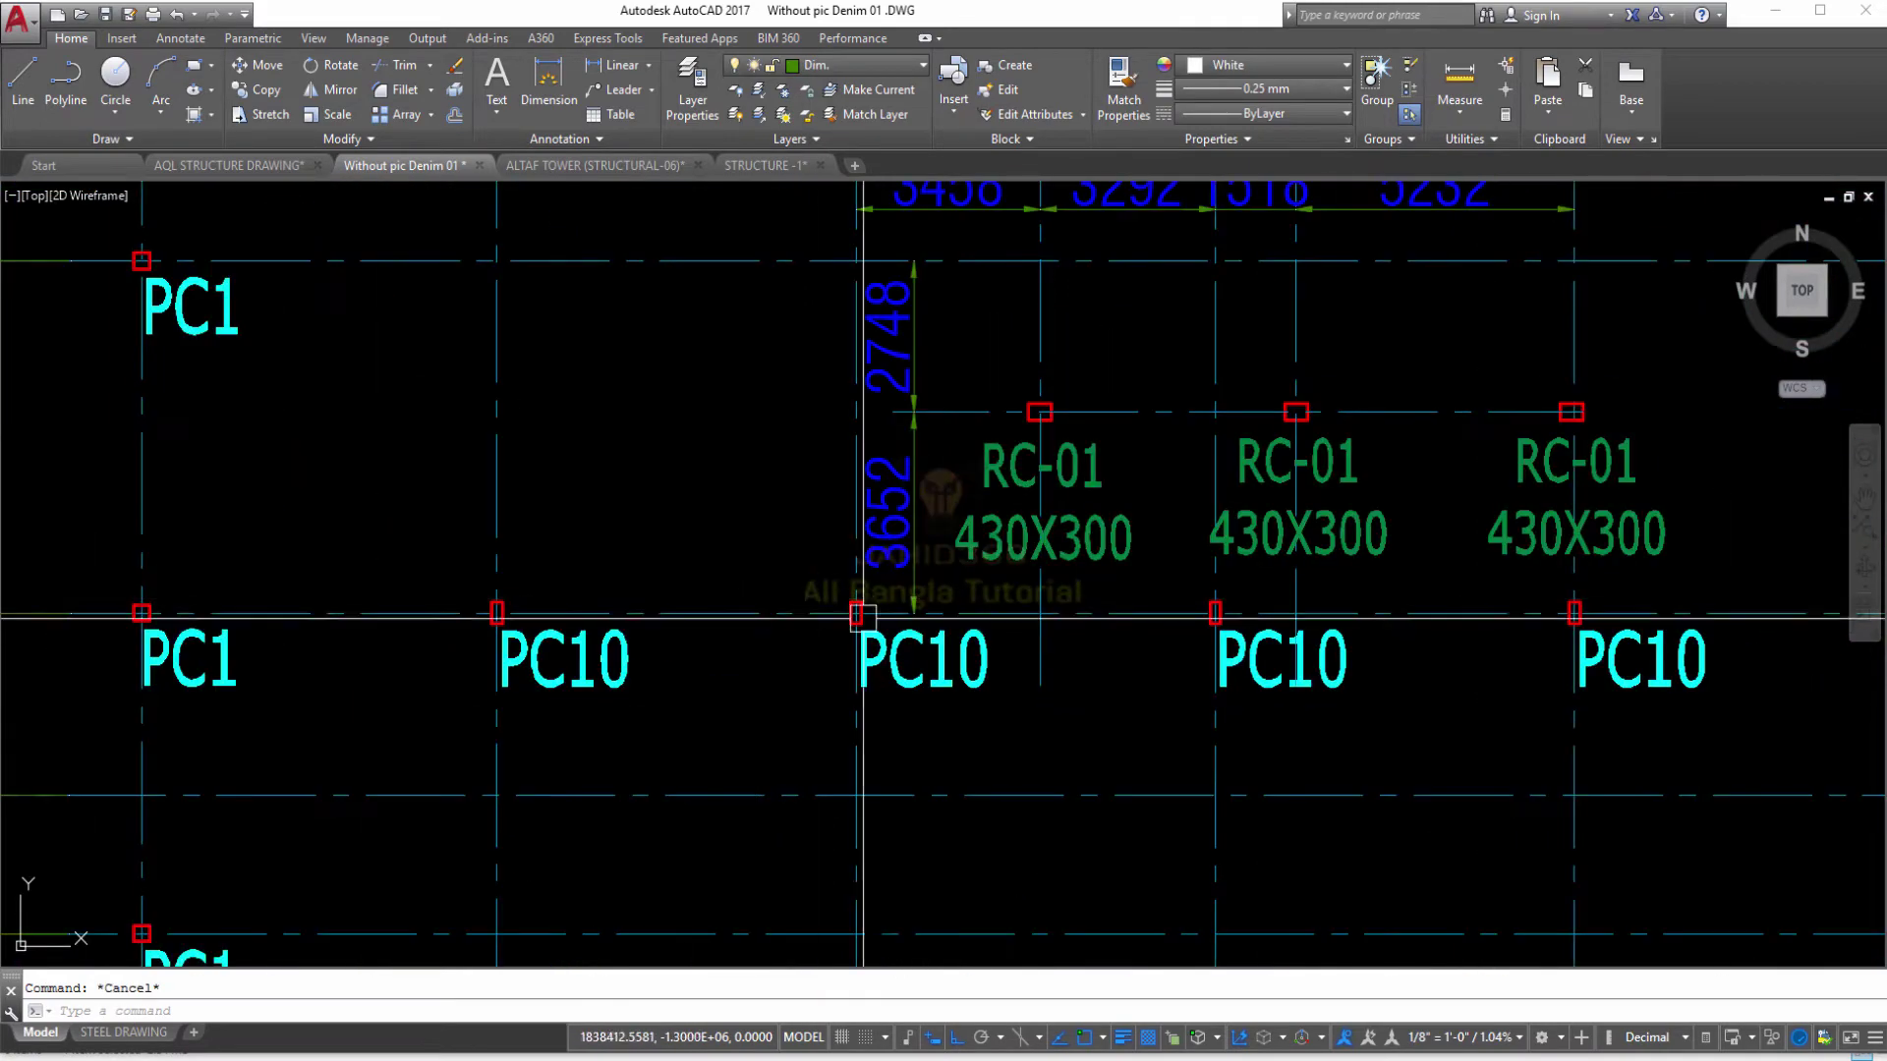
scroll(850, 601, up, 5)
scroll(850, 602, down, 5)
scroll(845, 609, up, 5)
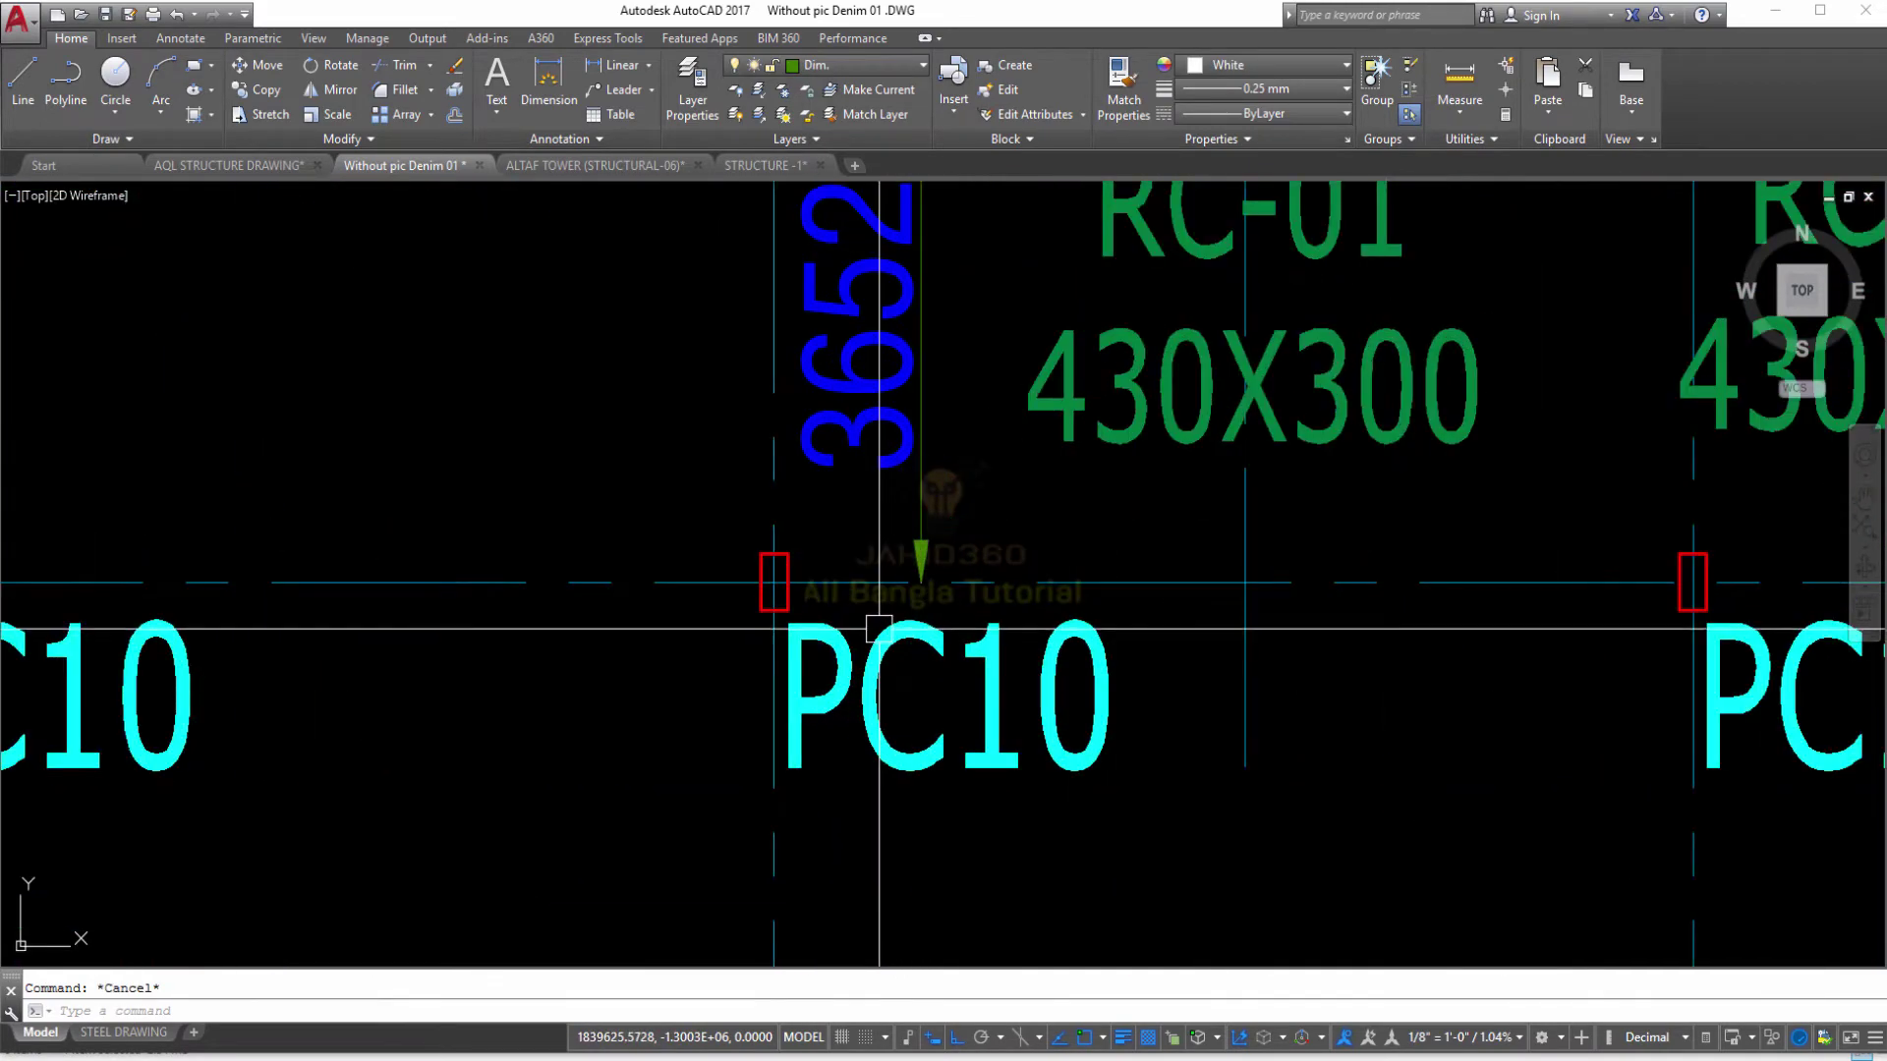
scroll(789, 594, down, 2)
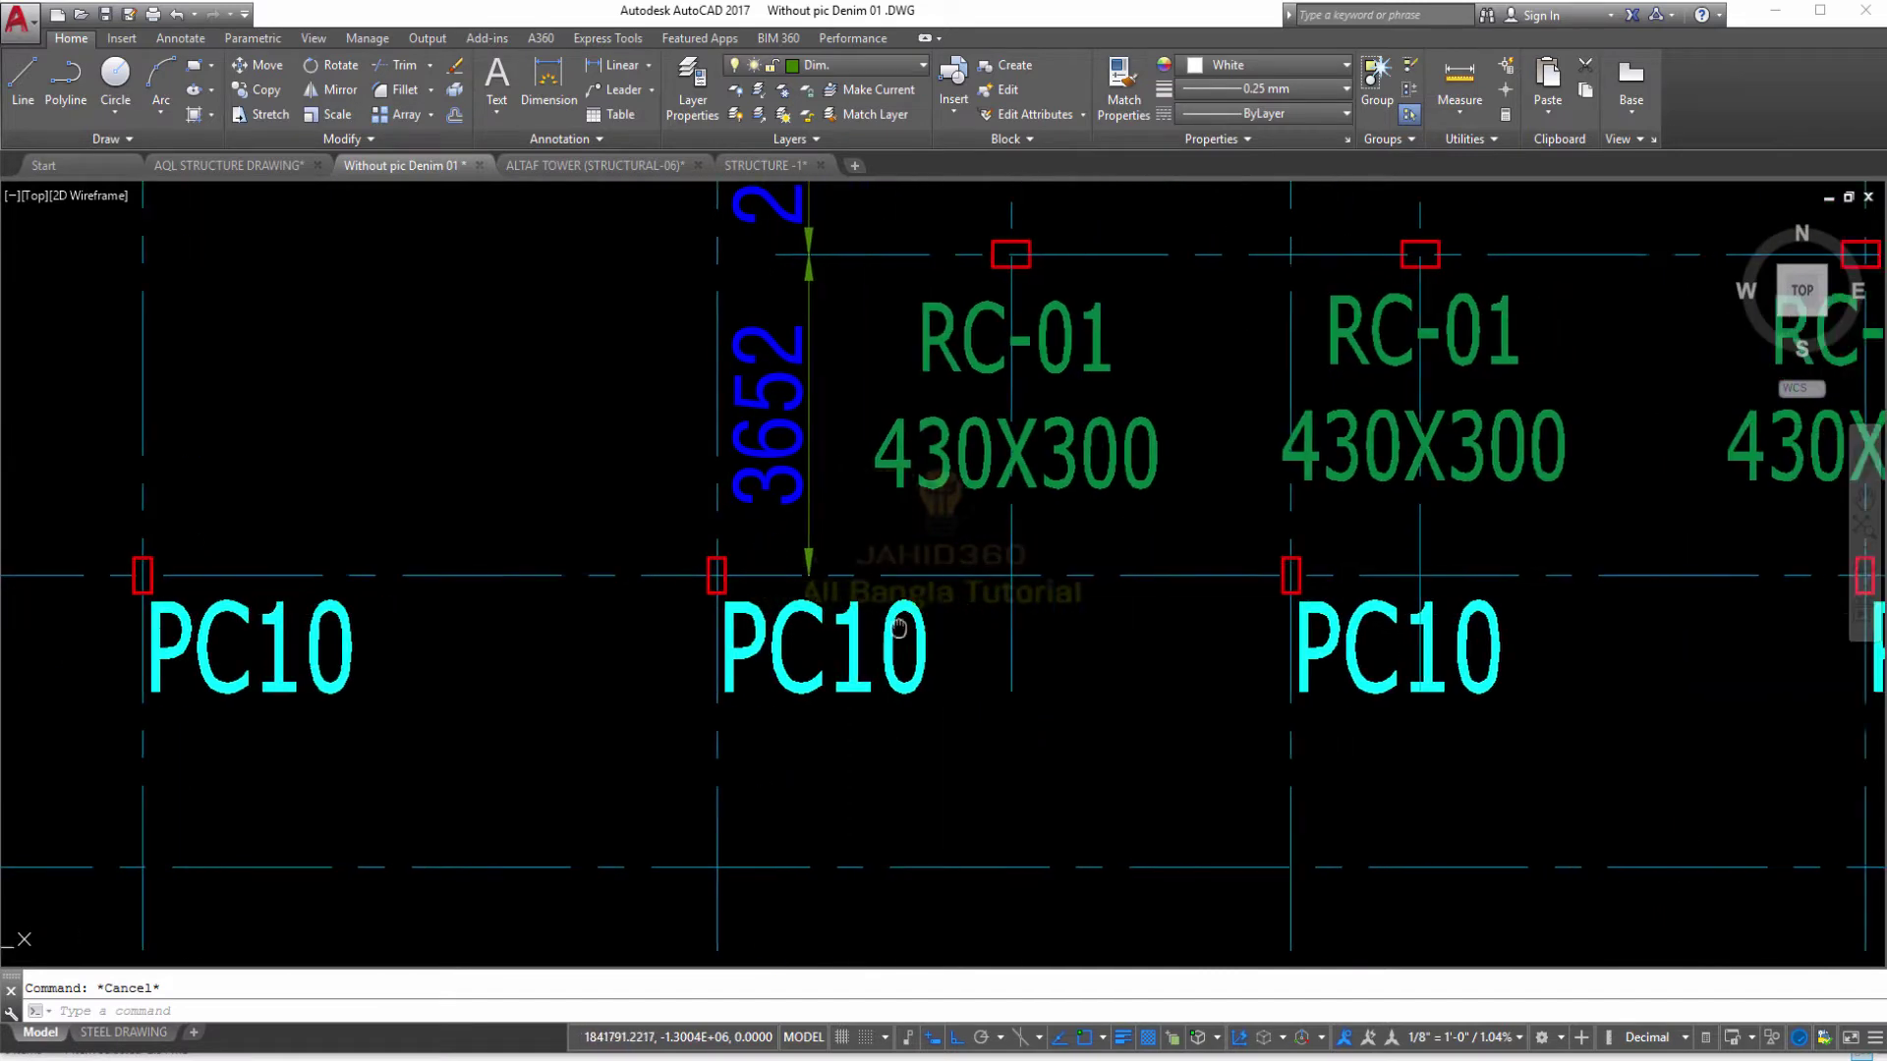
scroll(794, 629, down, 2)
scroll(885, 423, up, 2)
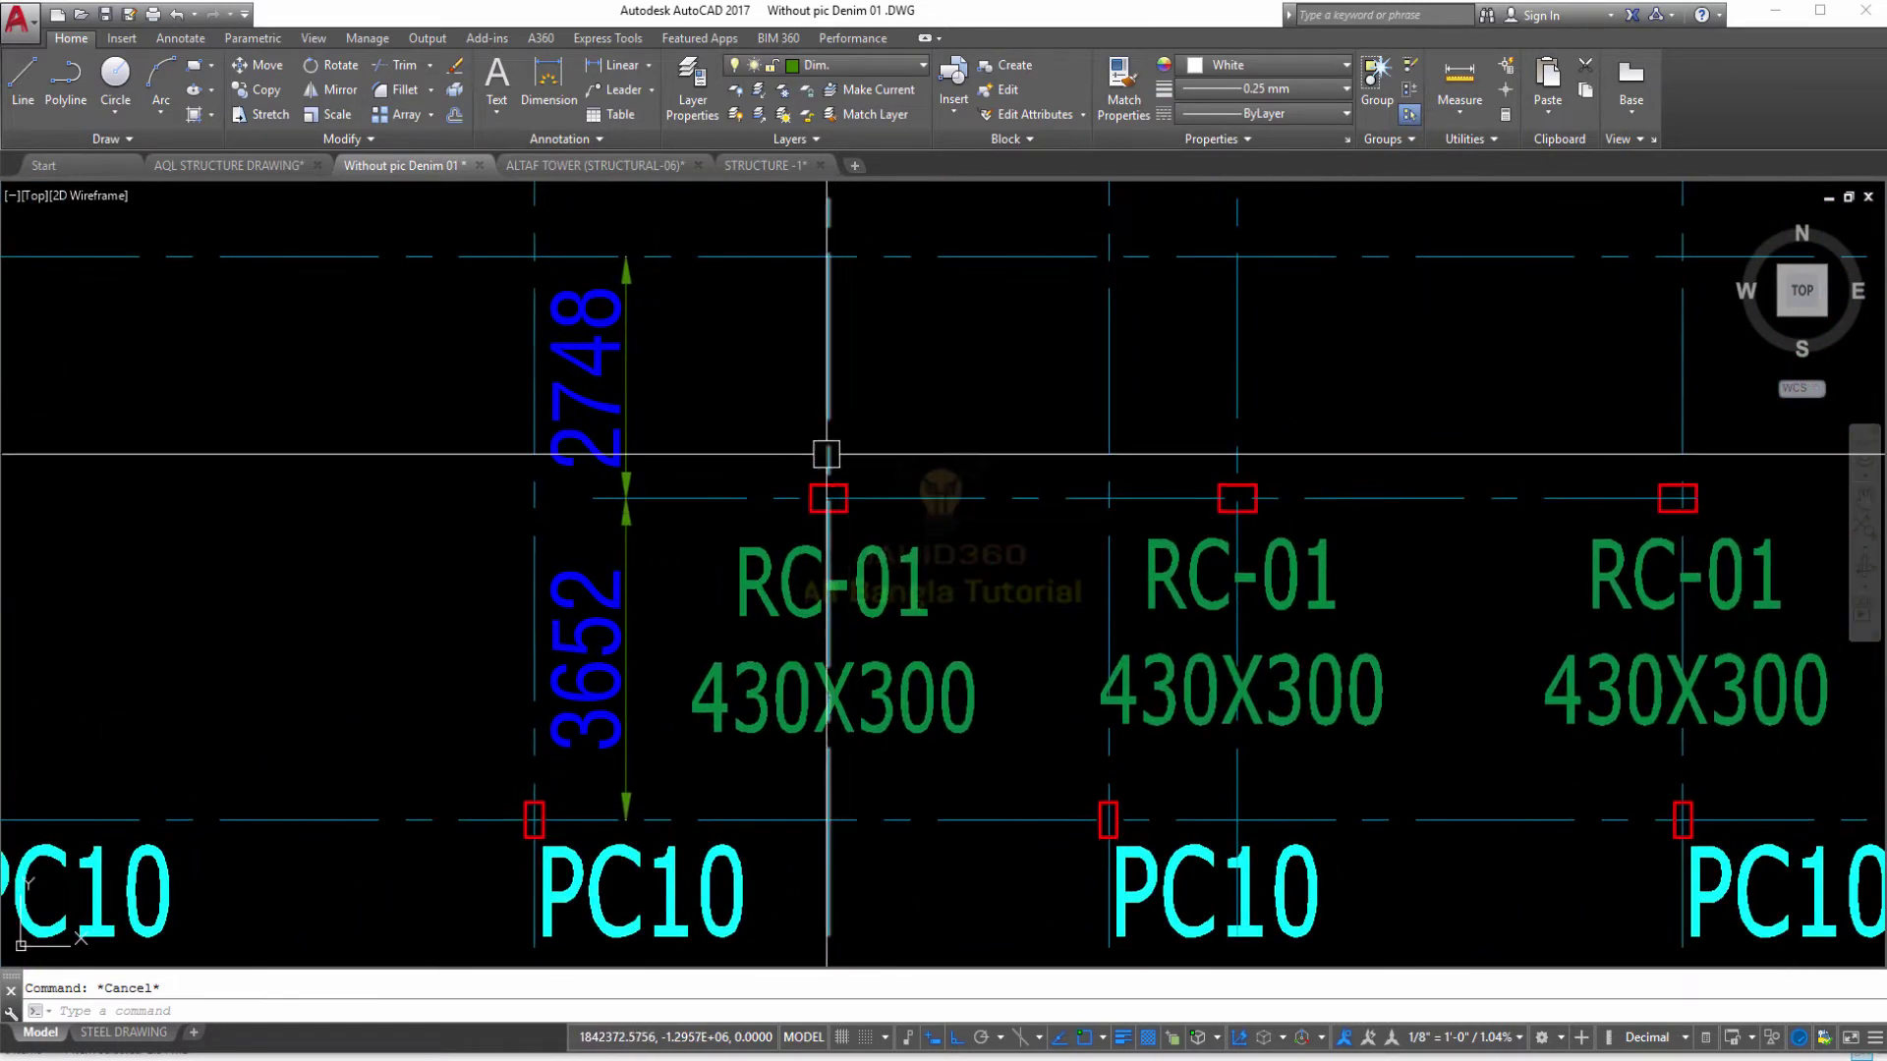
scroll(830, 484, down, 2)
scroll(865, 491, down, 2)
scroll(904, 499, up, 1)
scroll(924, 503, down, 1)
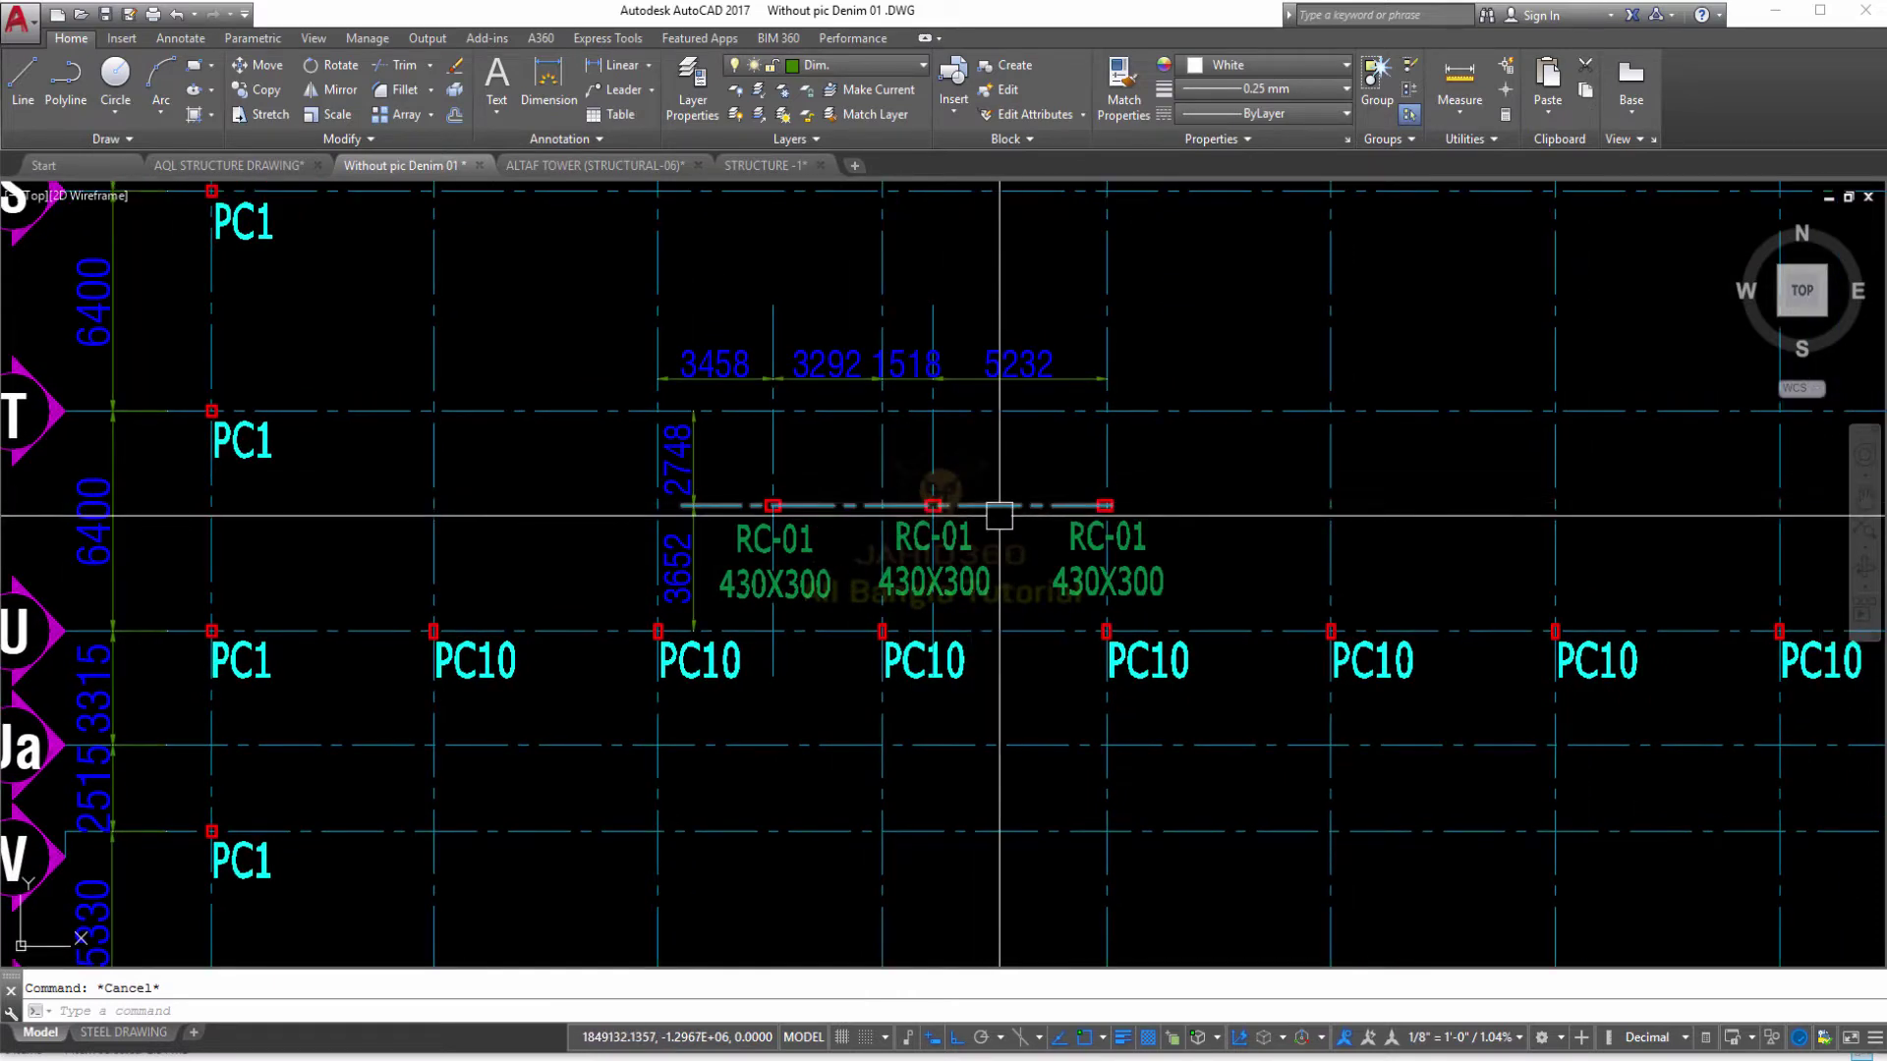
scroll(772, 433, down, 2)
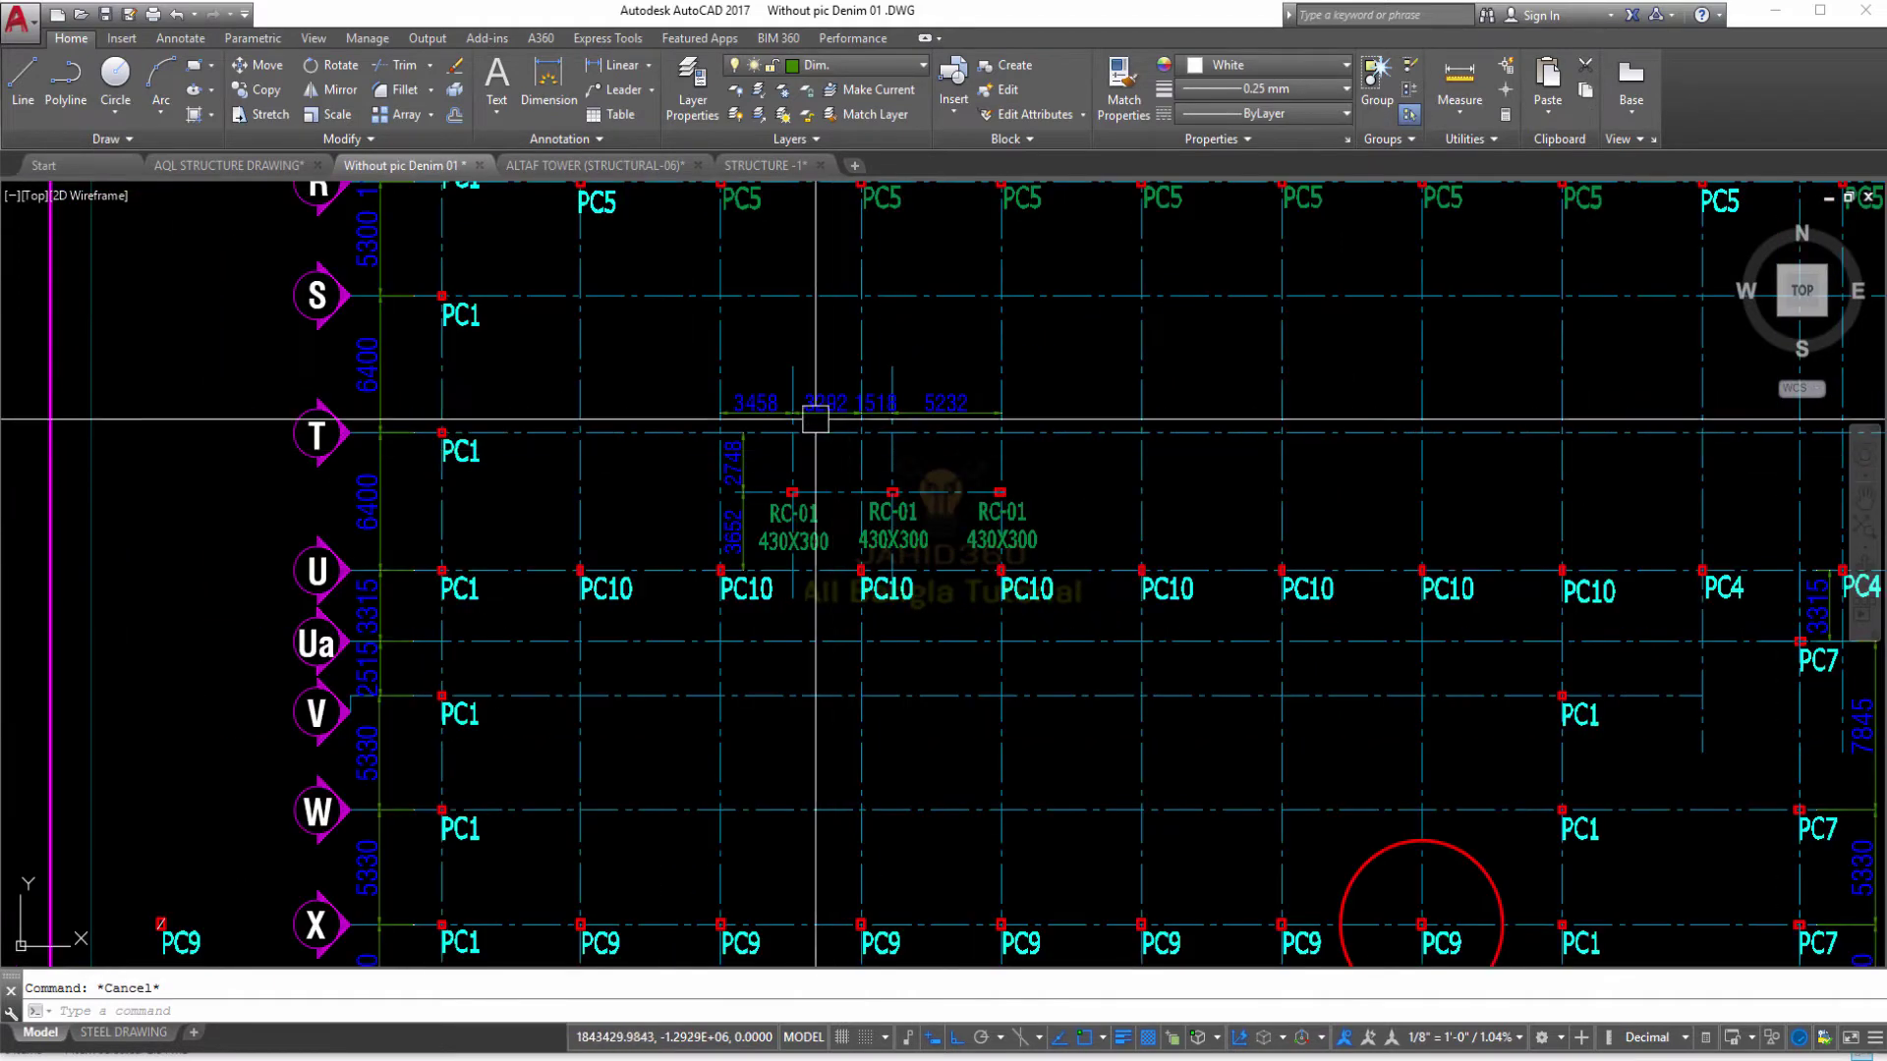
Step: Pan to the RC-01 columns between rows R and X and zoom on them
mouse_move(801, 438)
middle_down()
mouse_move(800, 489)
mouse_move(698, 460)
middle_up()
scroll(623, 433, up, 2)
scroll(816, 462, down, 2)
scroll(688, 481, up, 2)
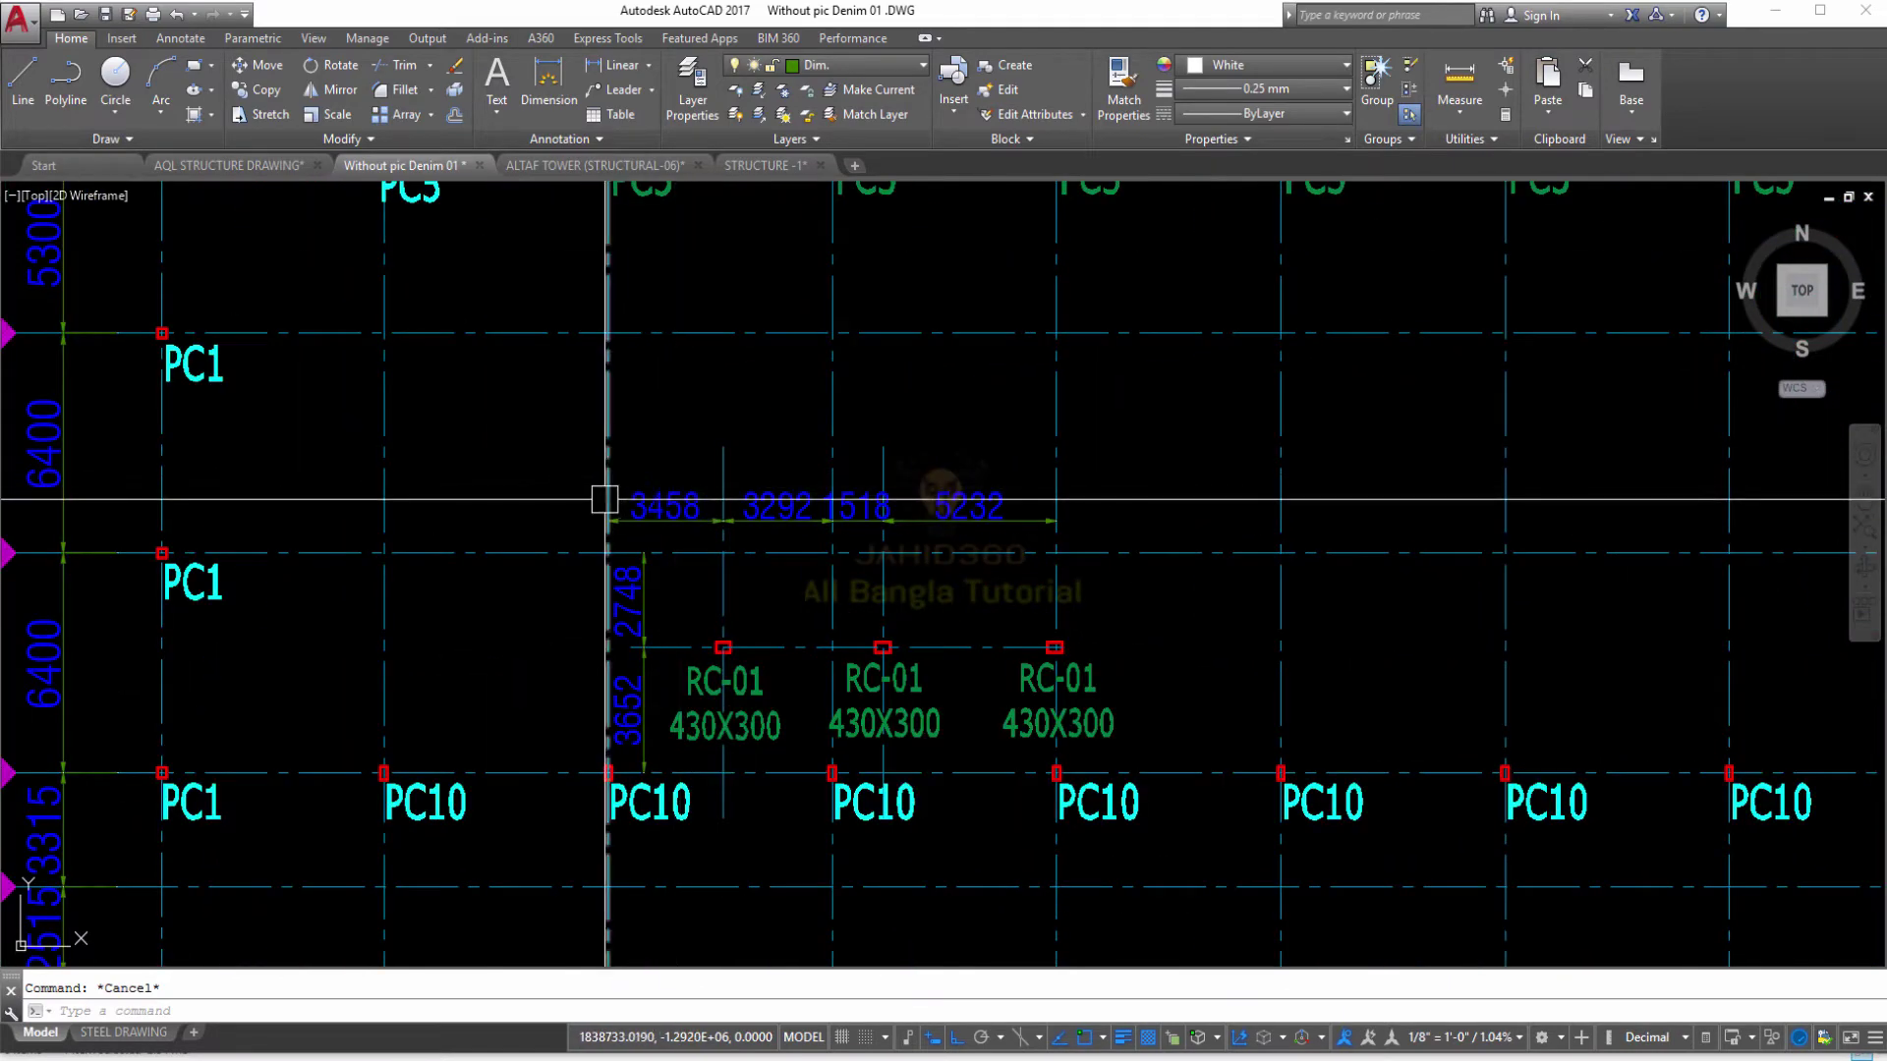
scroll(629, 499, down, 4)
scroll(643, 501, up, 4)
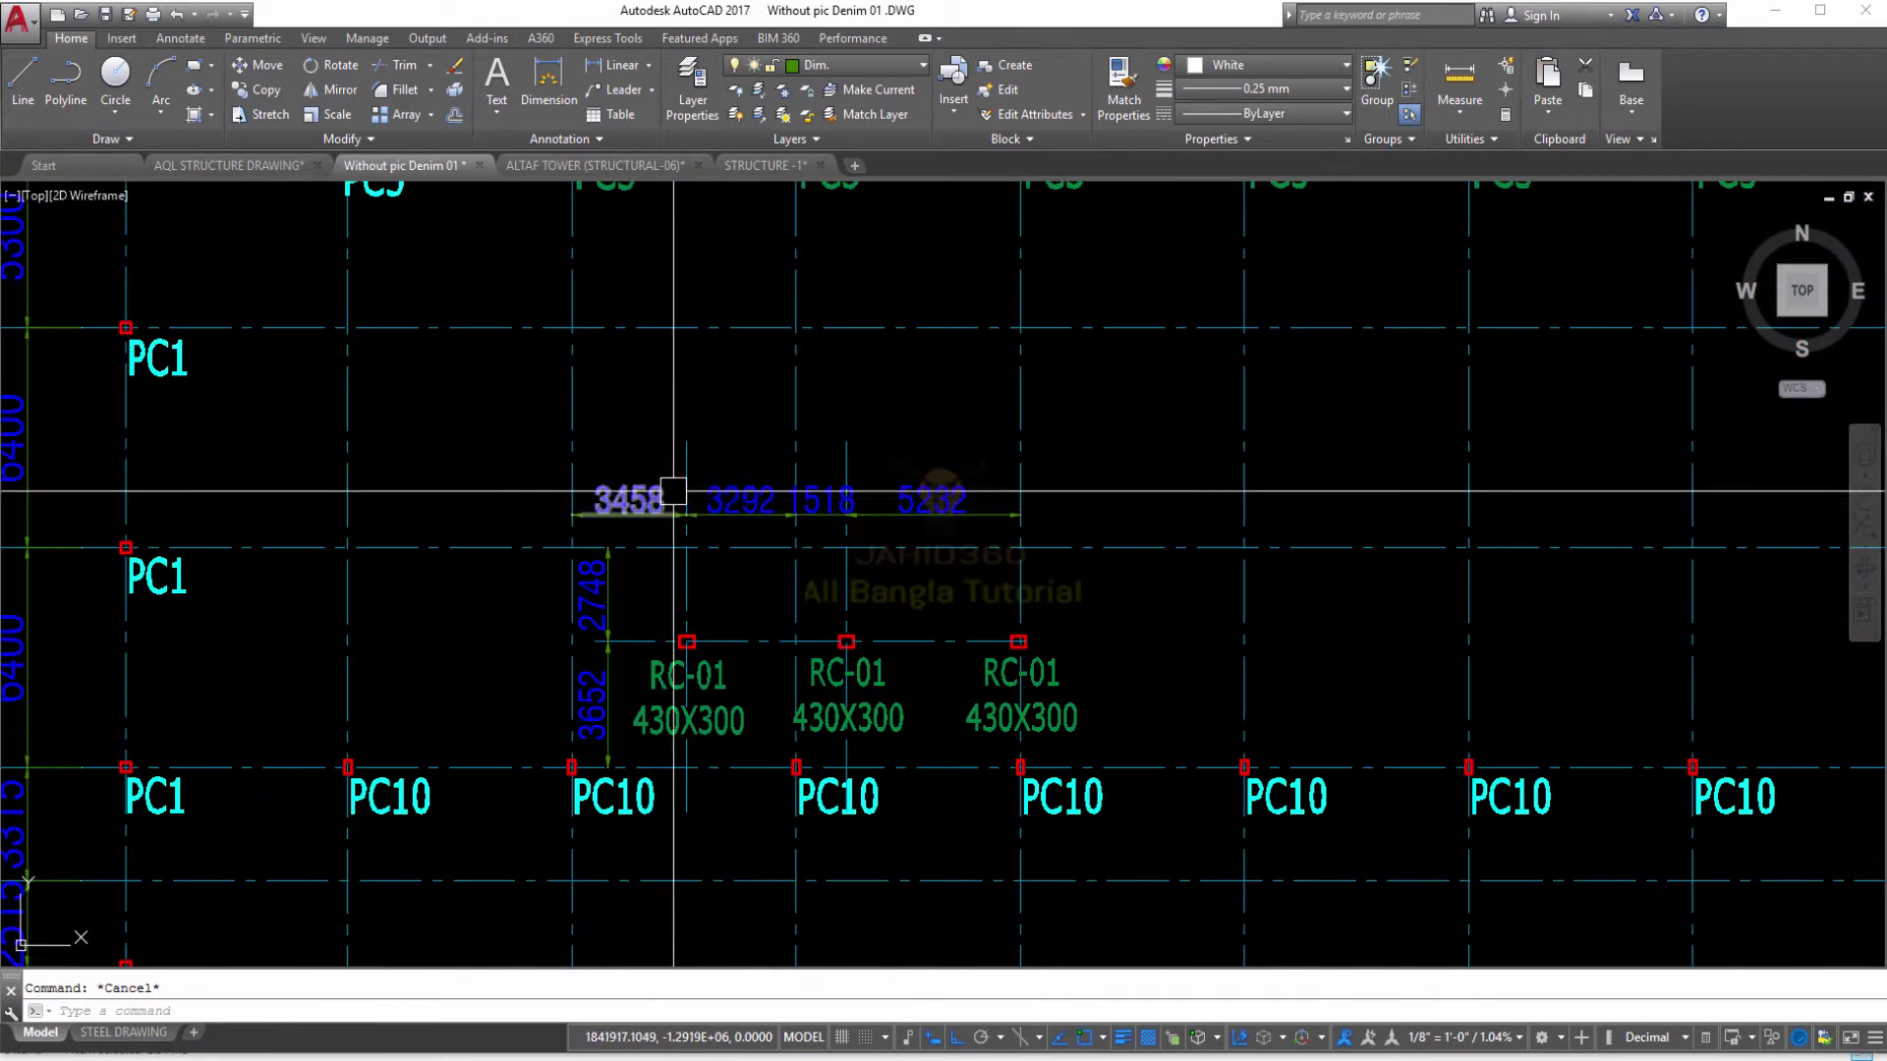
scroll(674, 491, up, 2)
scroll(902, 513, down, 3)
Step: Zoom out from the RC-01 dimensions to show the pedestal column and footing layout sheets
middle_drag(934, 506, 929, 407)
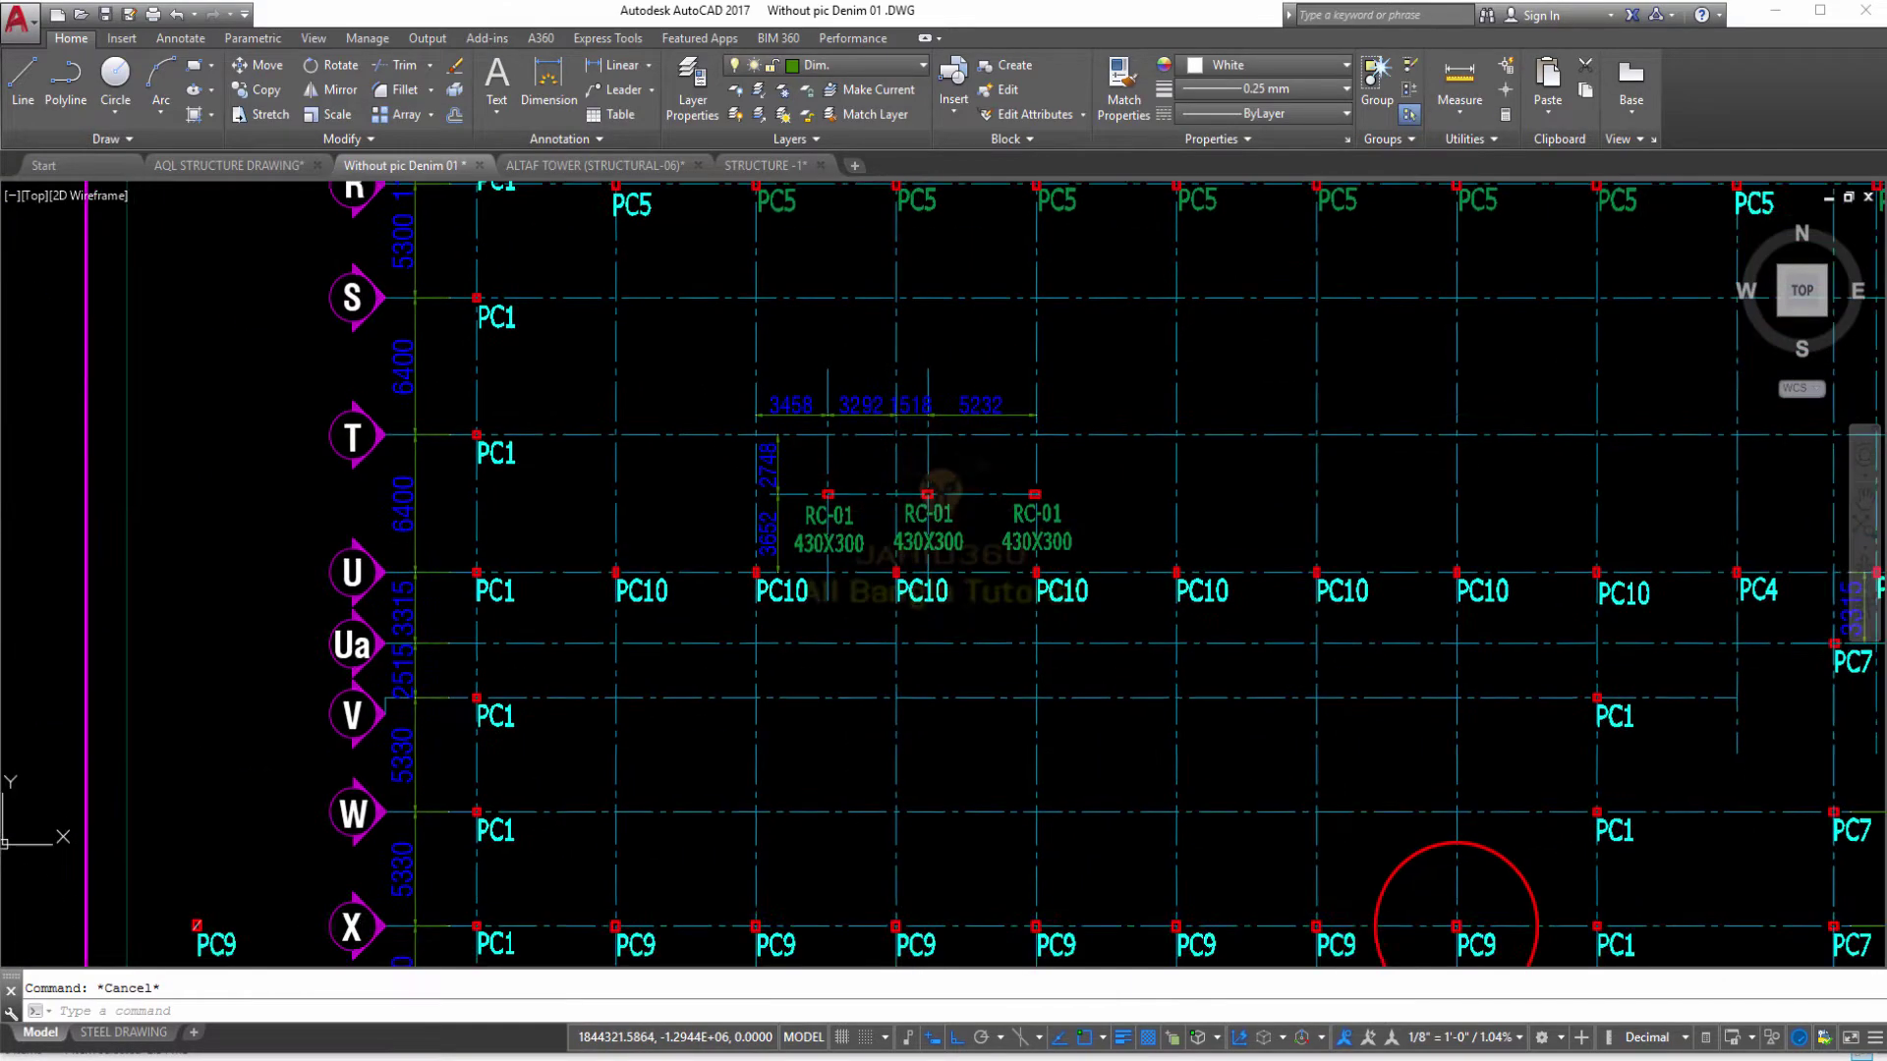
scroll(865, 493, up, 4)
scroll(870, 483, down, 5)
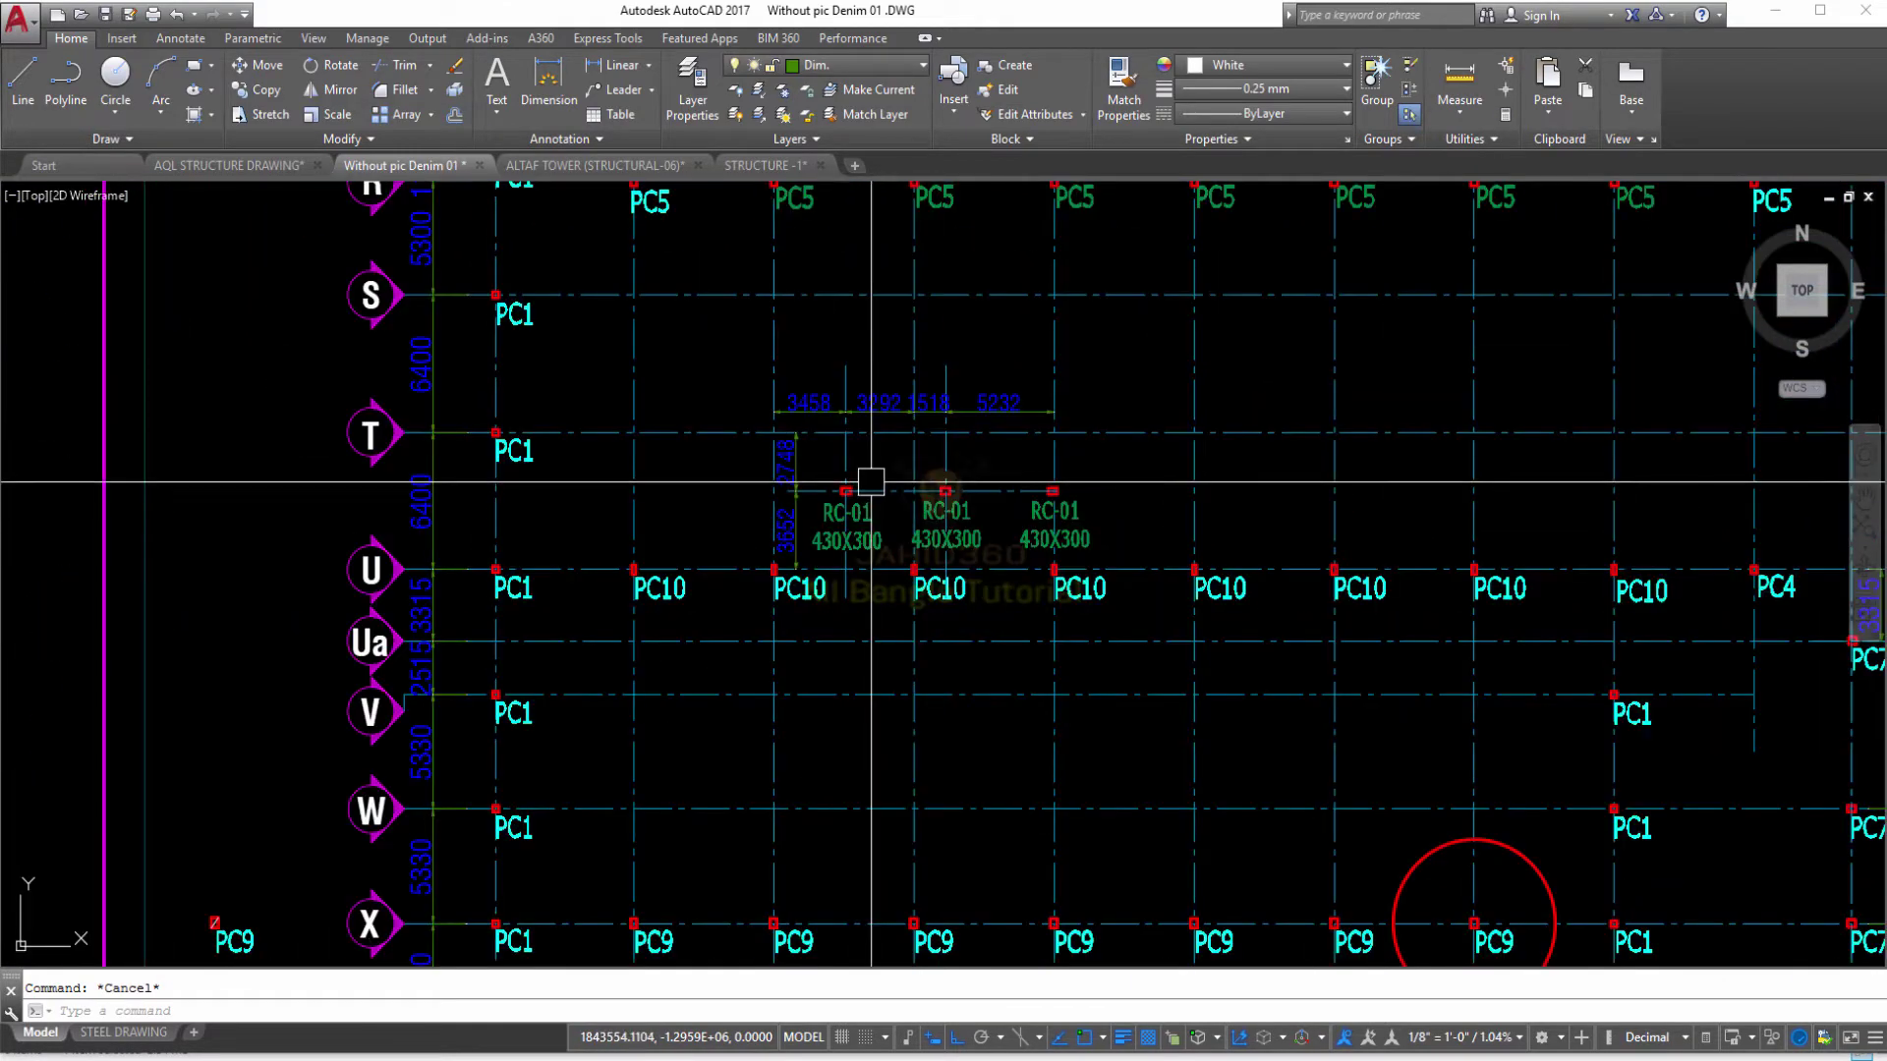
scroll(870, 483, down, 3)
scroll(872, 393, down, 3)
middle_drag(872, 393, 707, 511)
Step: Zoom and pan across the pedestal column layout grid
scroll(963, 355, up, 1)
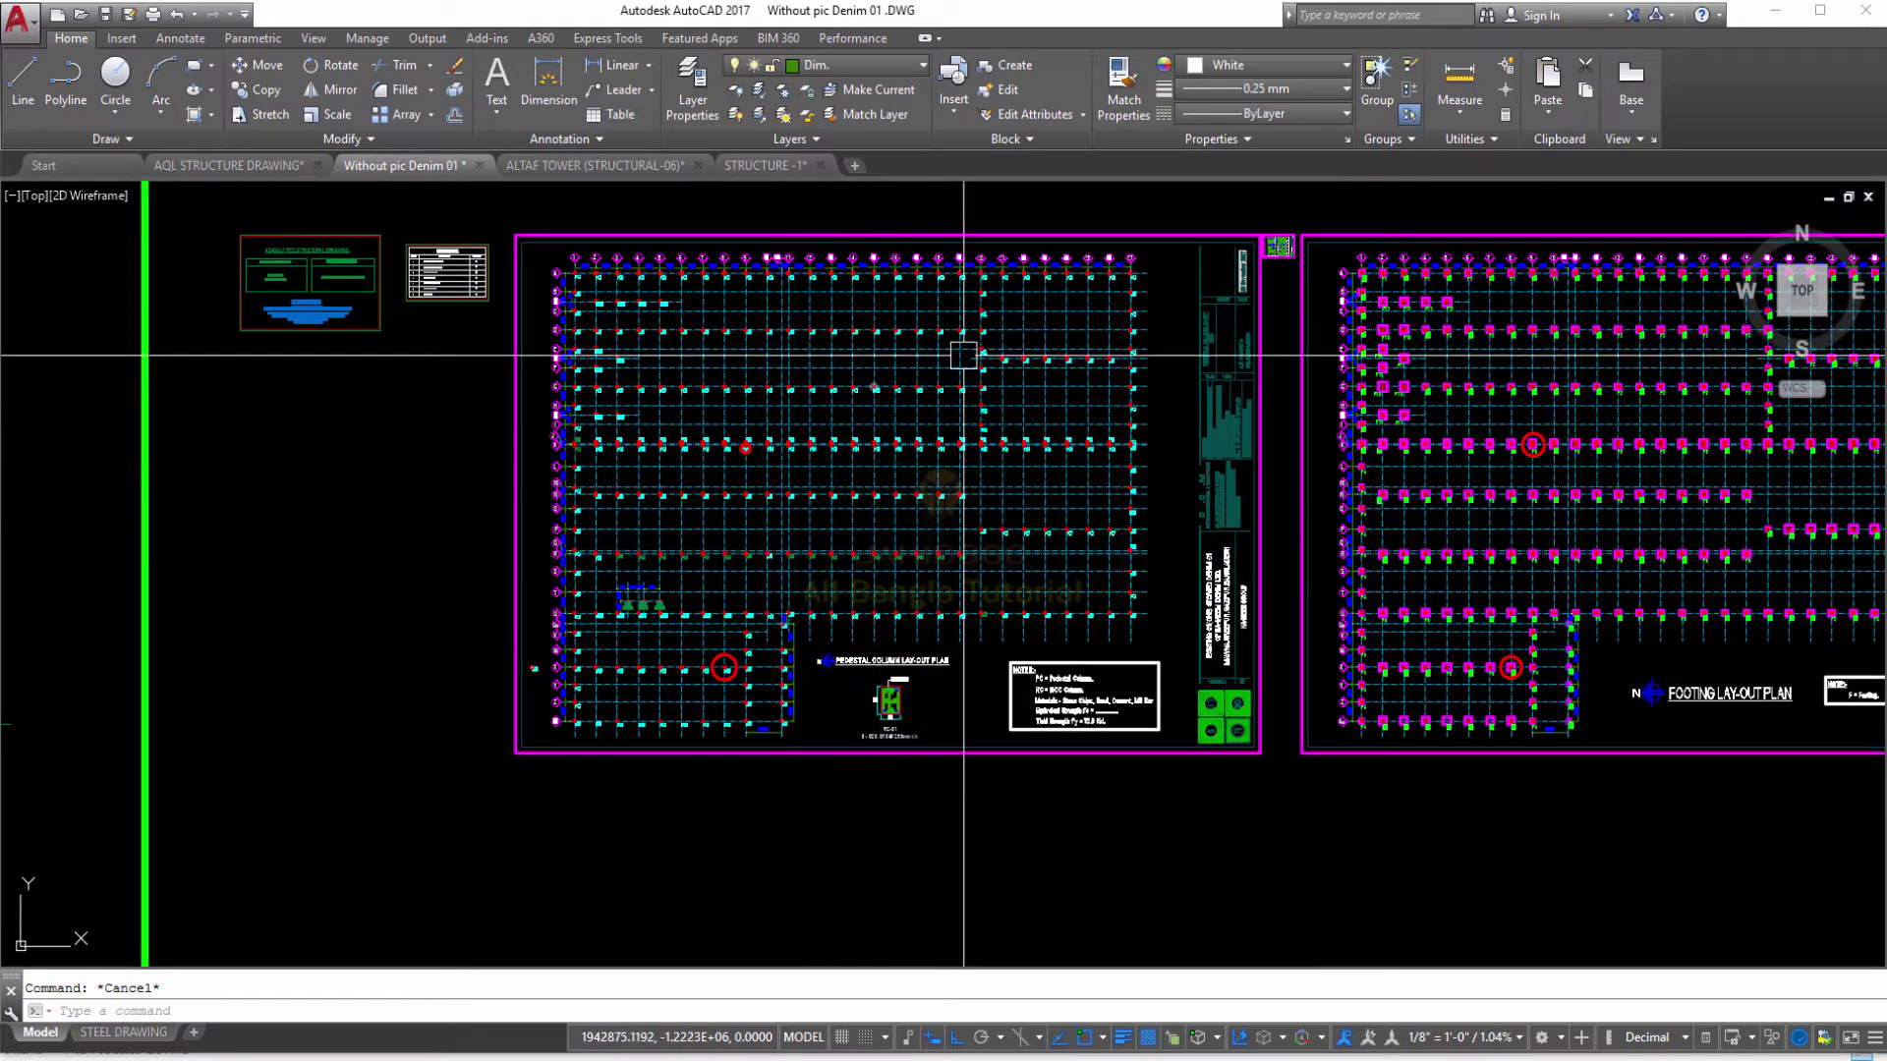
scroll(1023, 353, up, 7)
scroll(1039, 350, up, 3)
scroll(1039, 350, up, 1)
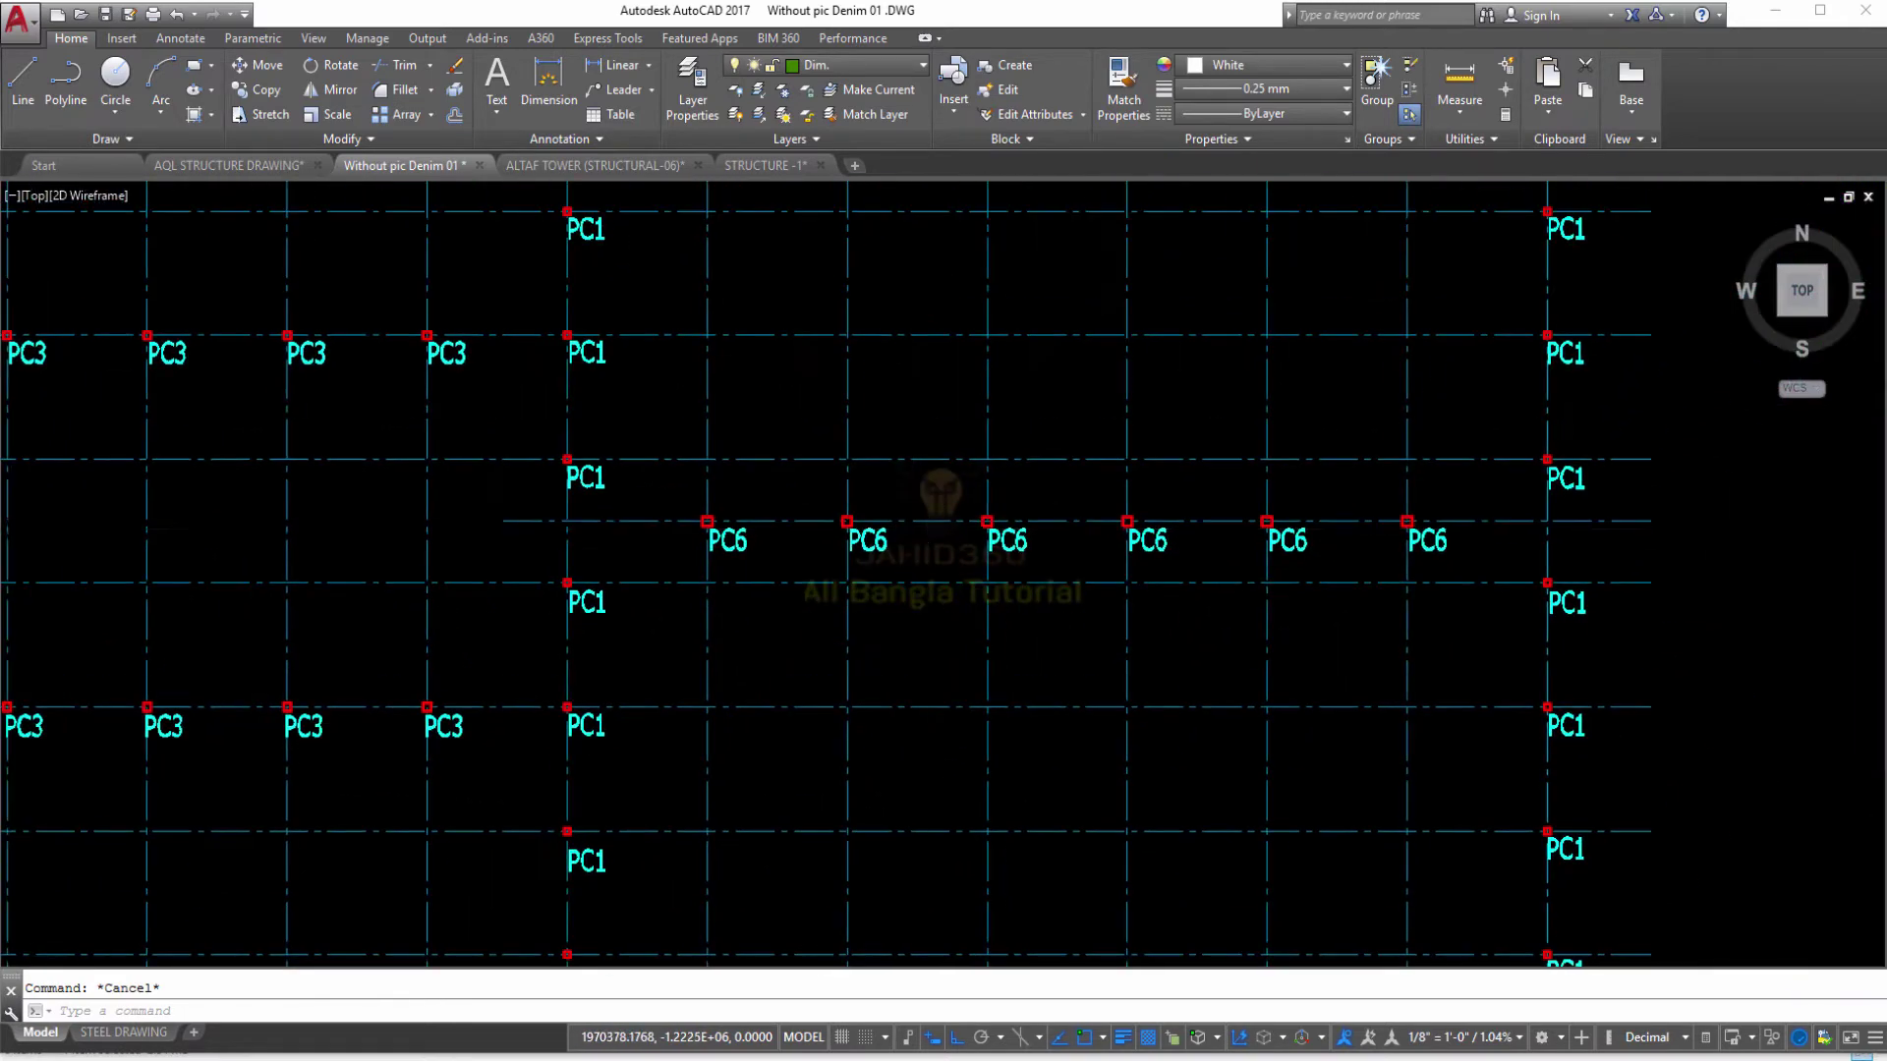
scroll(787, 560, down, 2)
scroll(1289, 530, up, 4)
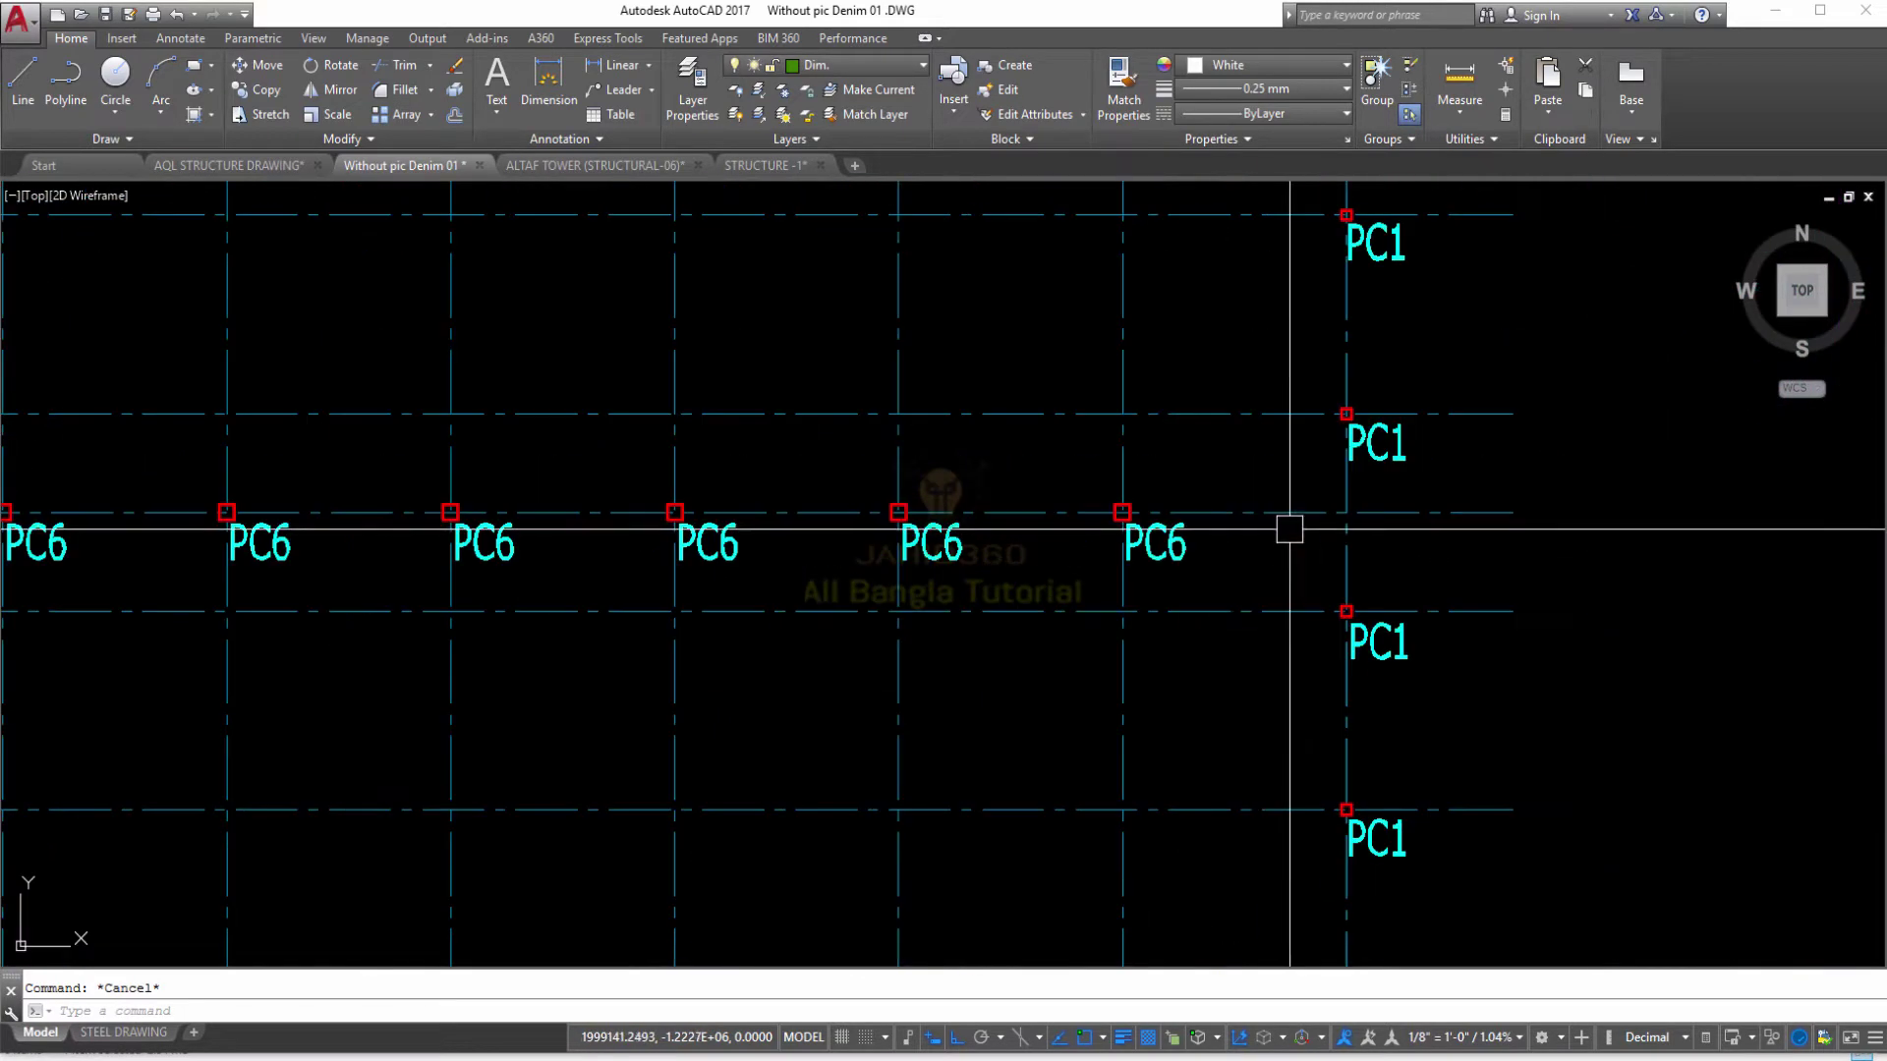
scroll(1289, 529, down, 4)
scroll(897, 509, up, 1)
middle_drag(897, 509, 1370, 493)
scroll(460, 528, up, 4)
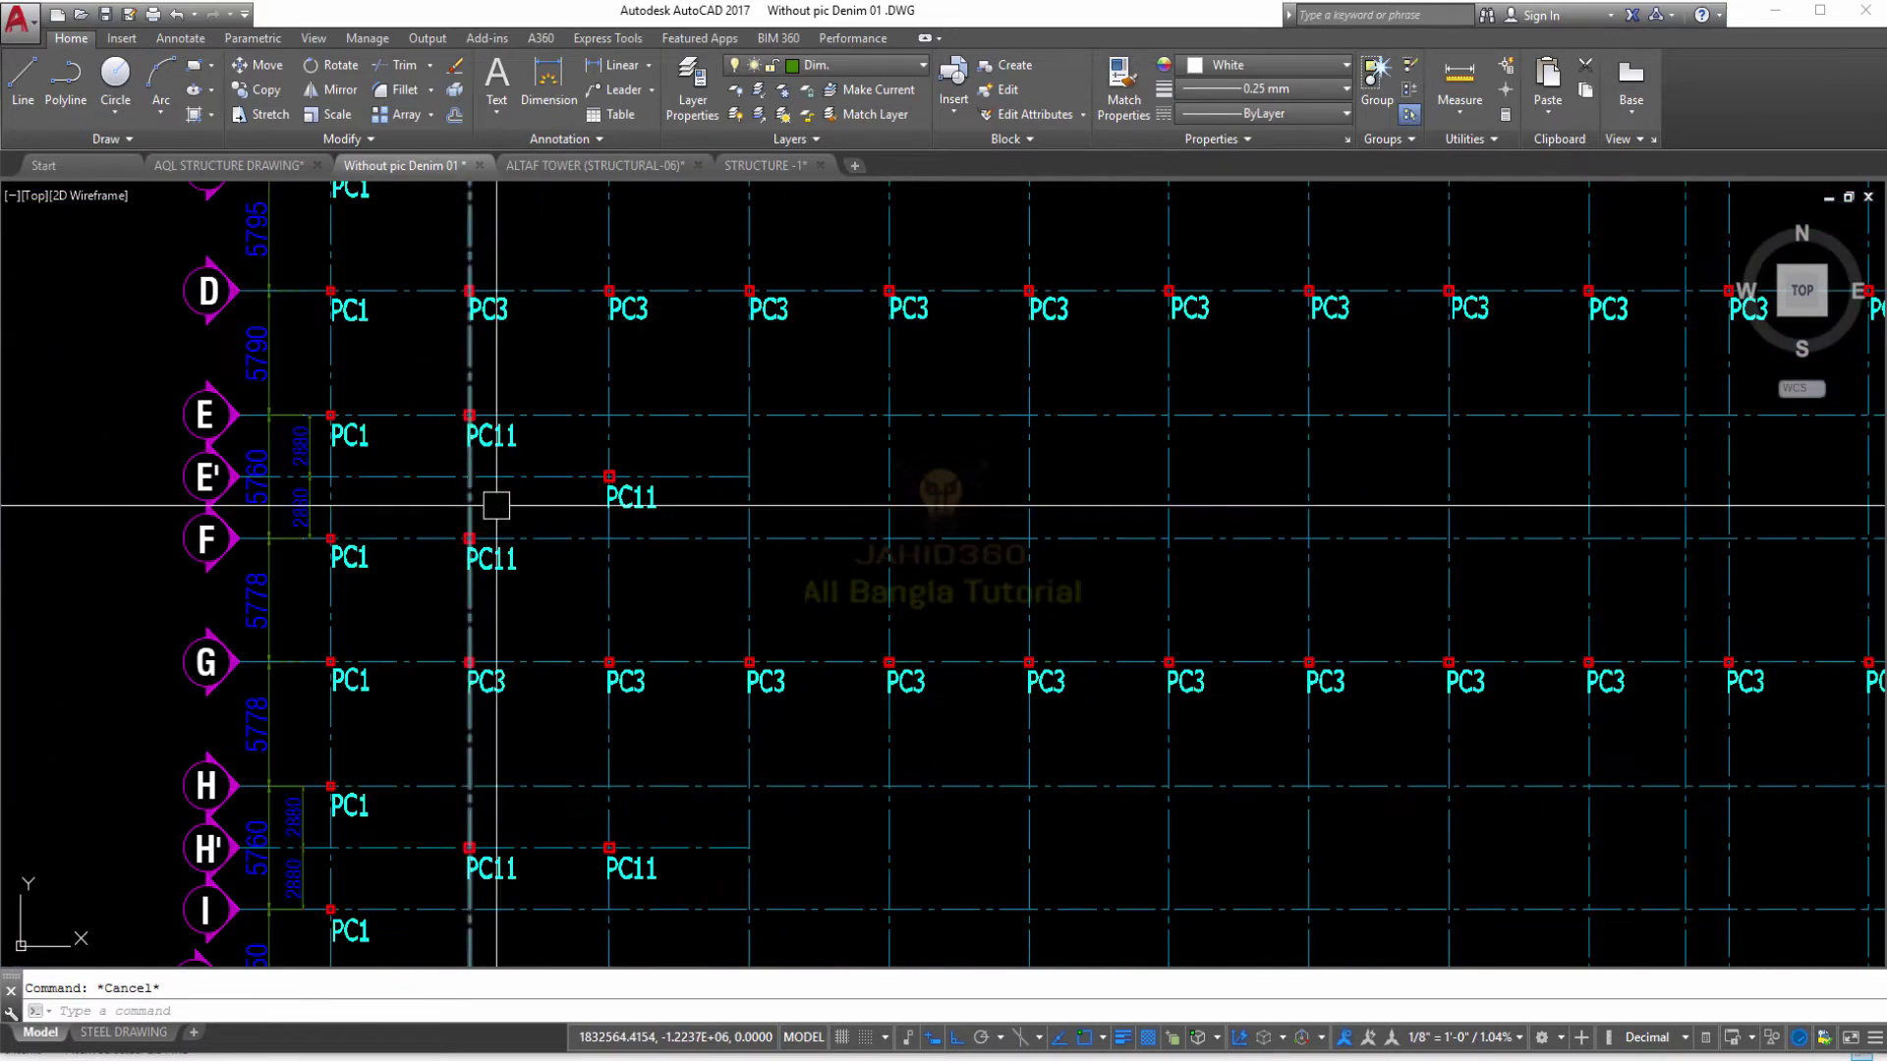
Step: Bring the column labels near grid F, rows B–H, and columns 14–27 into view
middle_drag(462, 530, 653, 574)
middle_drag(743, 478, 699, 594)
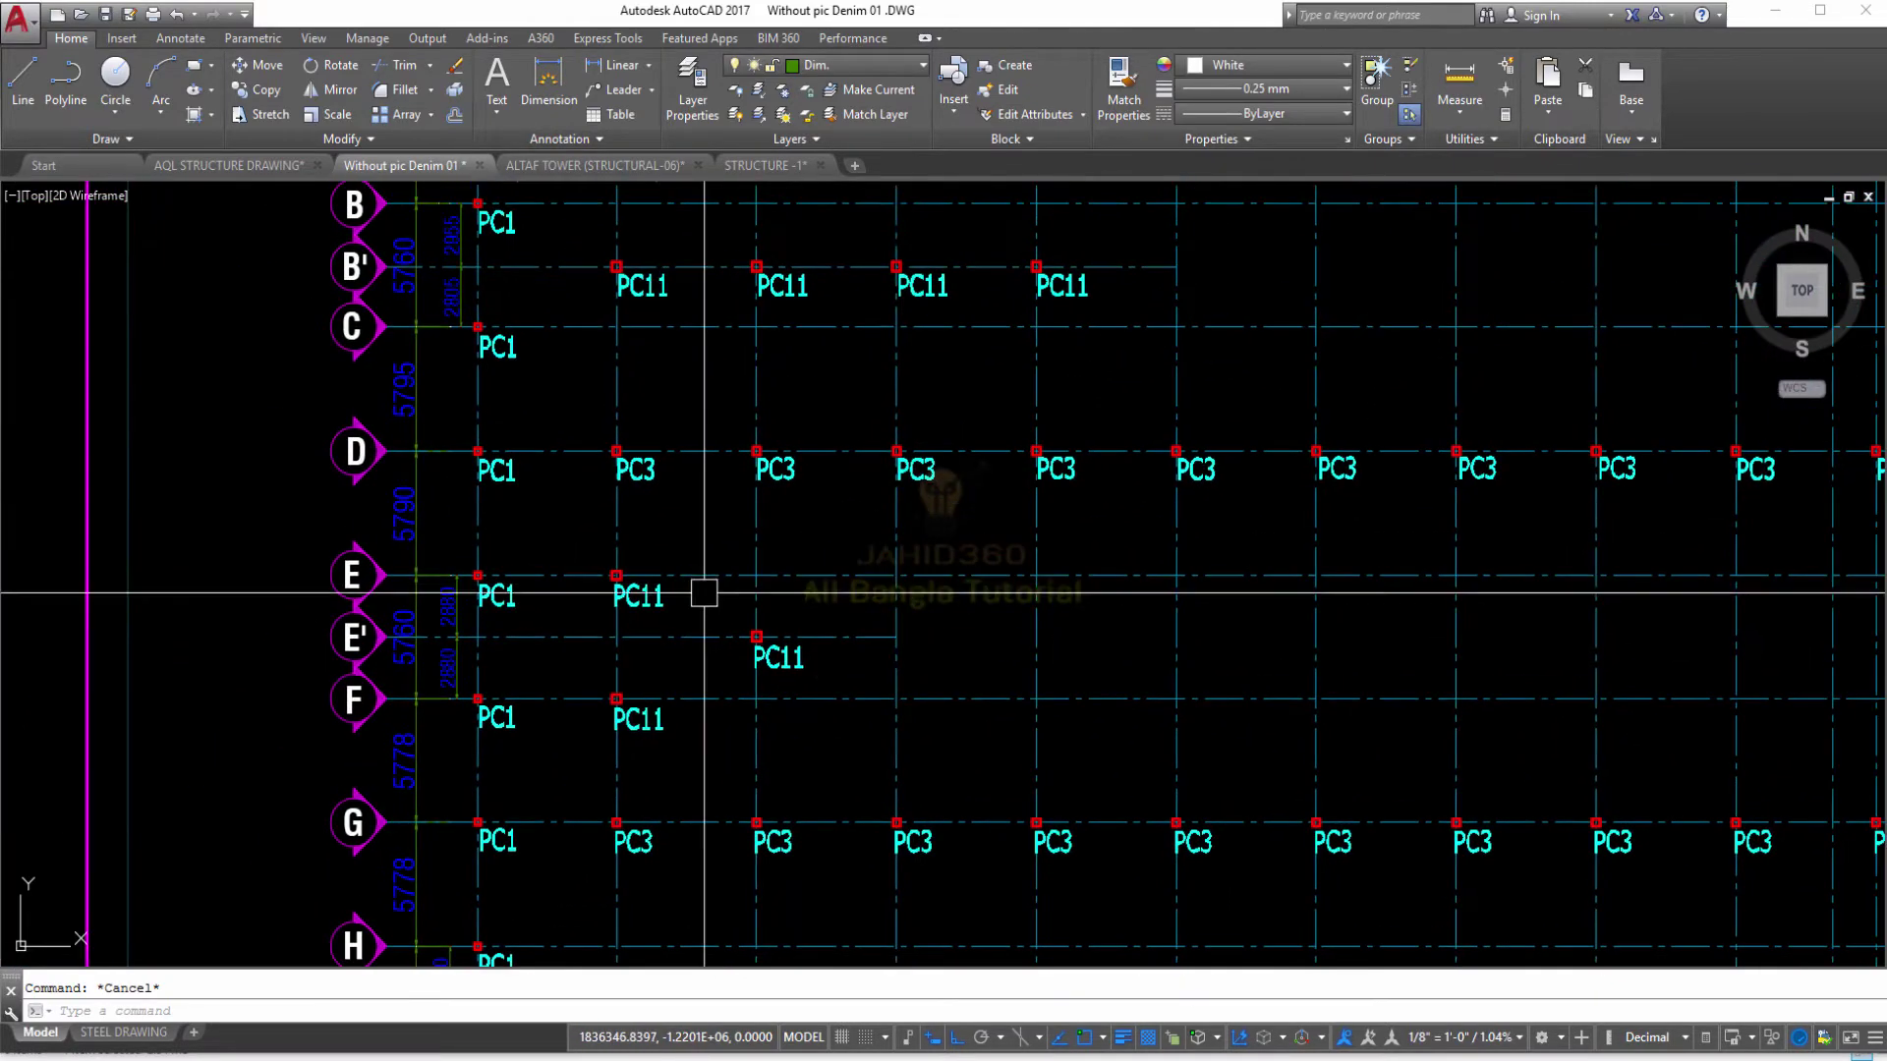
scroll(698, 594, down, 3)
scroll(654, 519, down, 2)
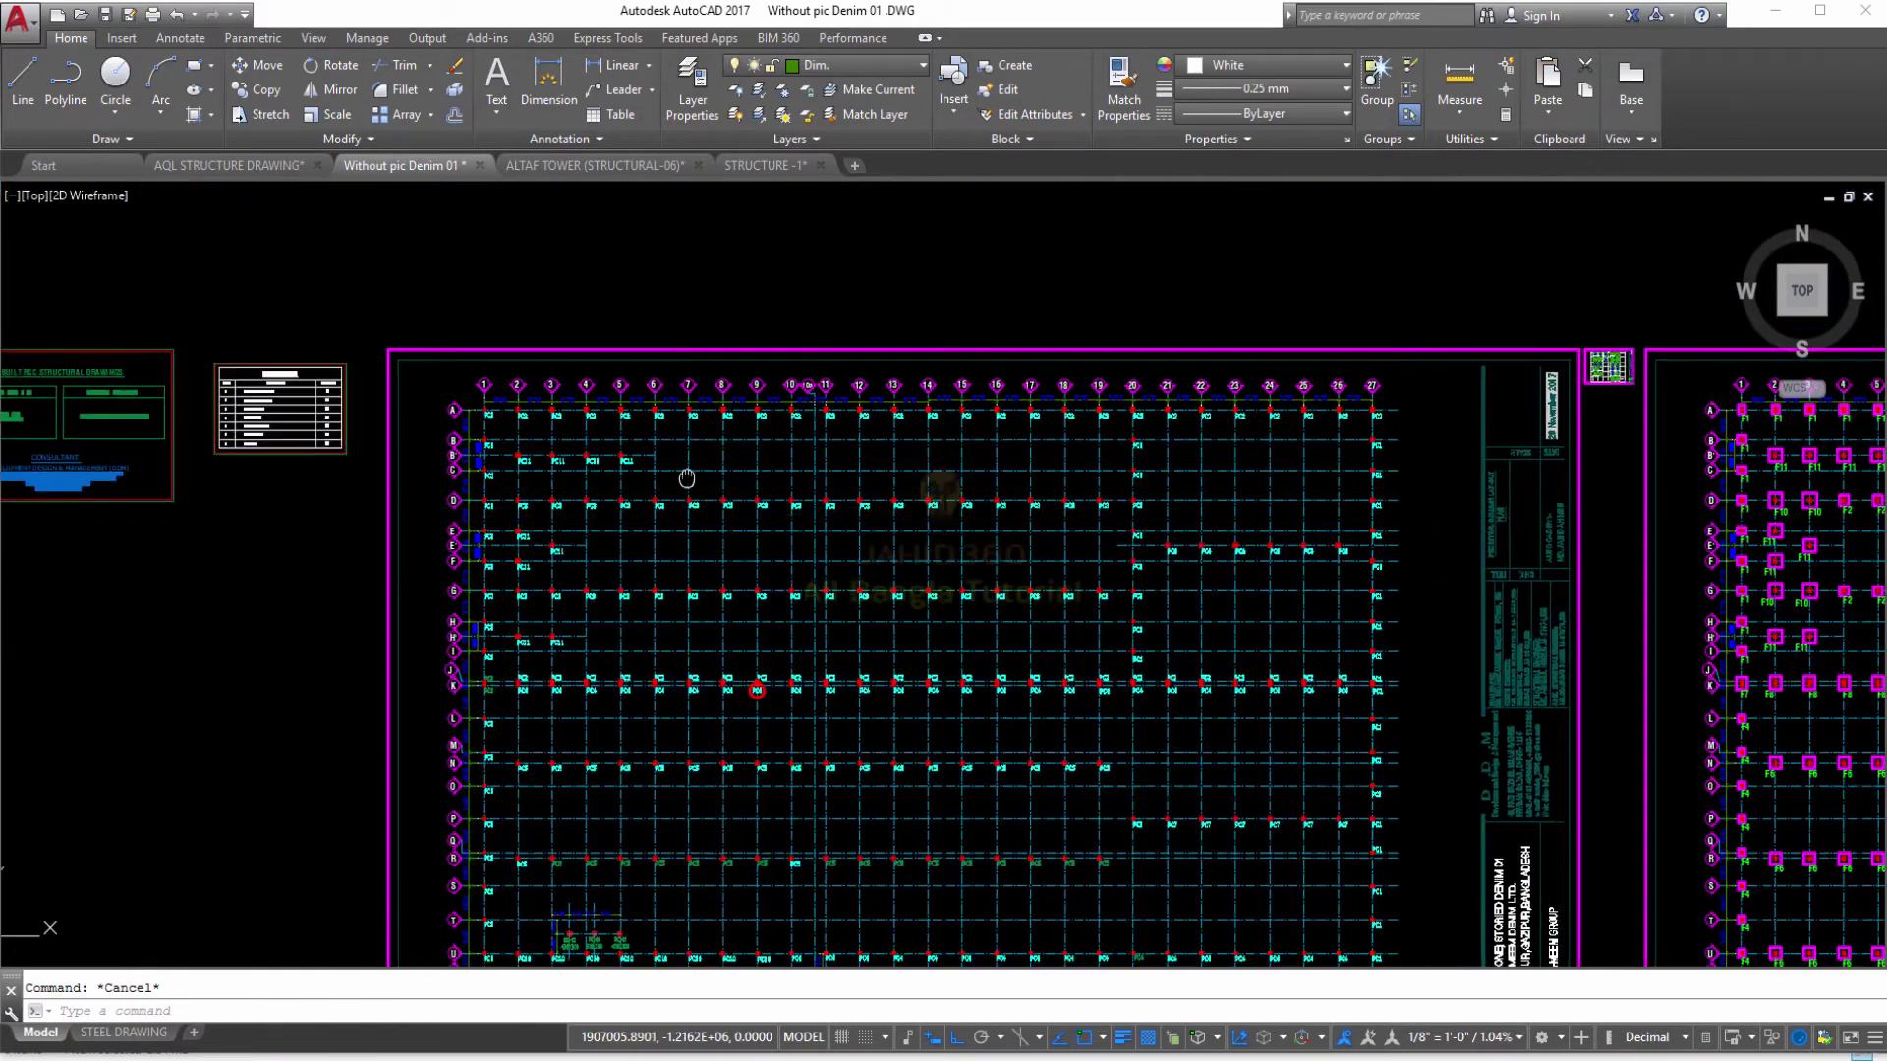
middle_drag(682, 475, 611, 286)
scroll(1621, 295, up, 2)
scroll(1134, 429, up, 10)
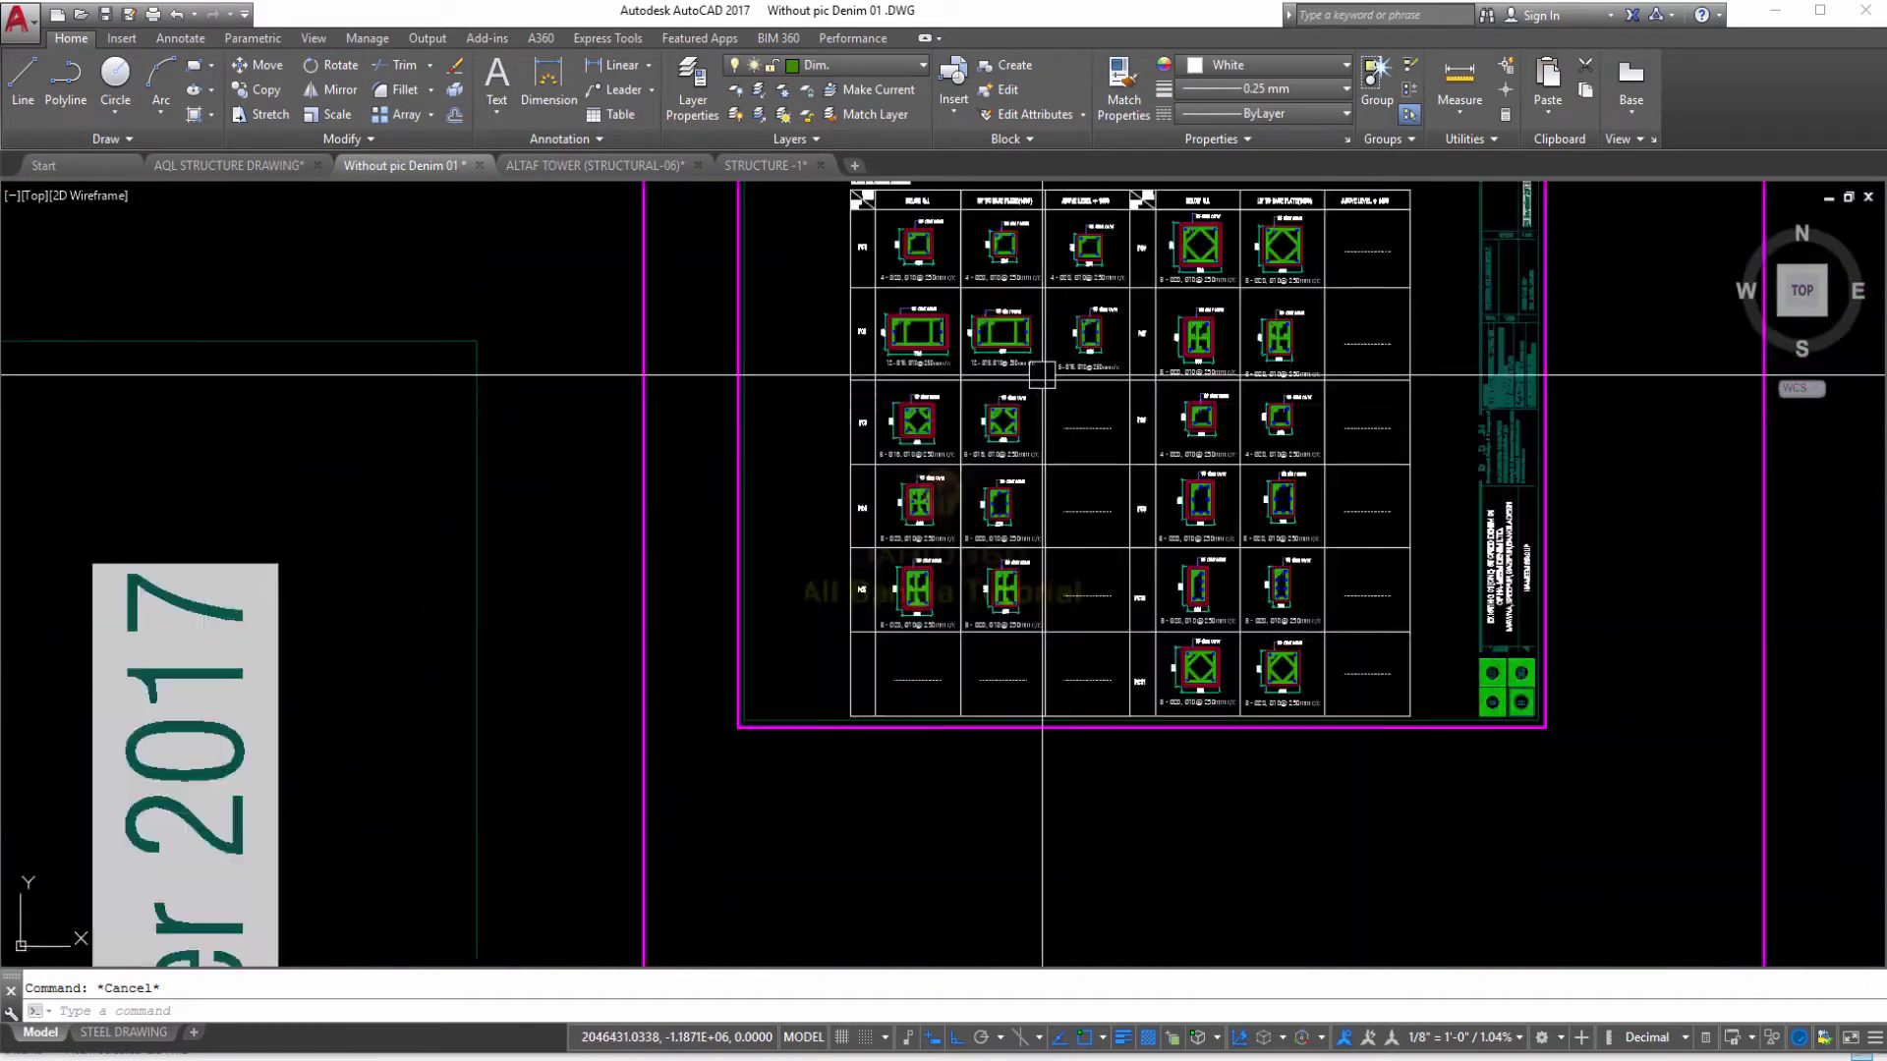
Step: Switch via the ALTAF TOWER drawing to the AQL STRUCTURE DRAWING file
click(595, 165)
scroll(1494, 303, down, 5)
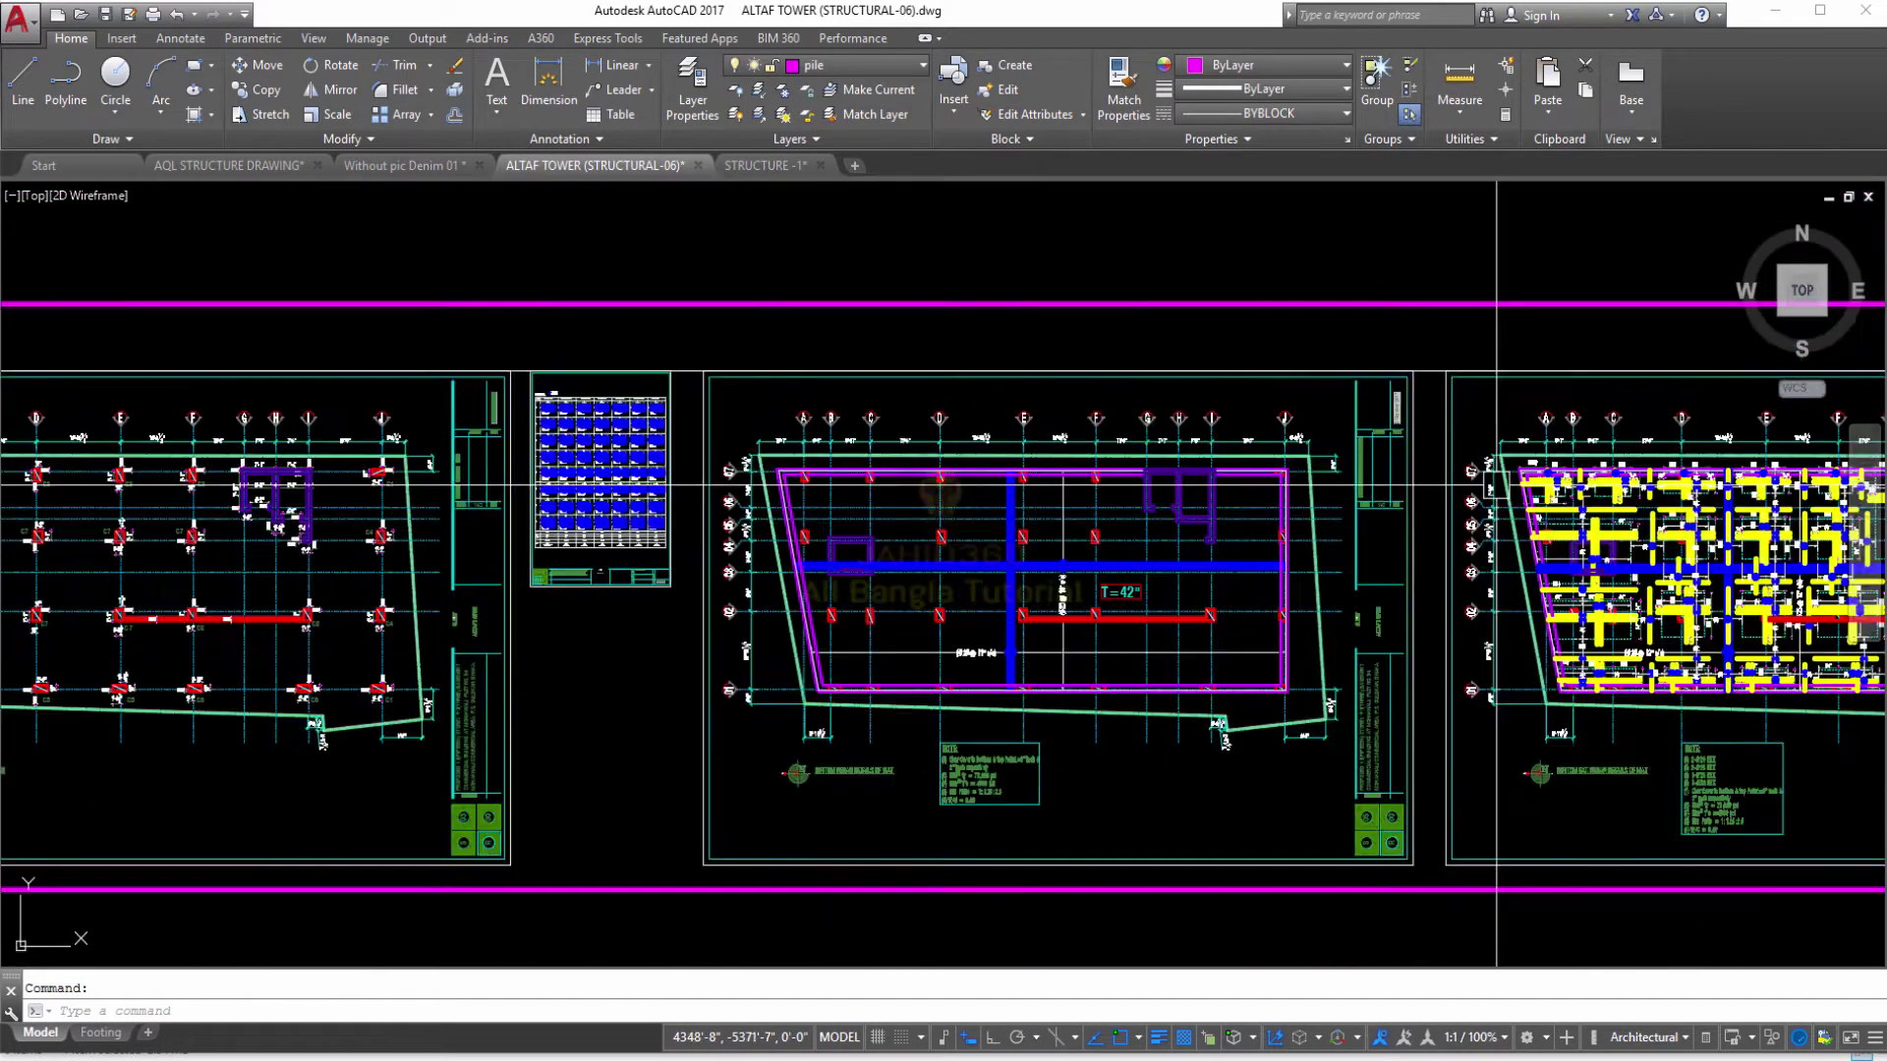
click(228, 166)
Step: Zoom into the C1 rebar section in the column schedule and recentre it
scroll(745, 323, down, 5)
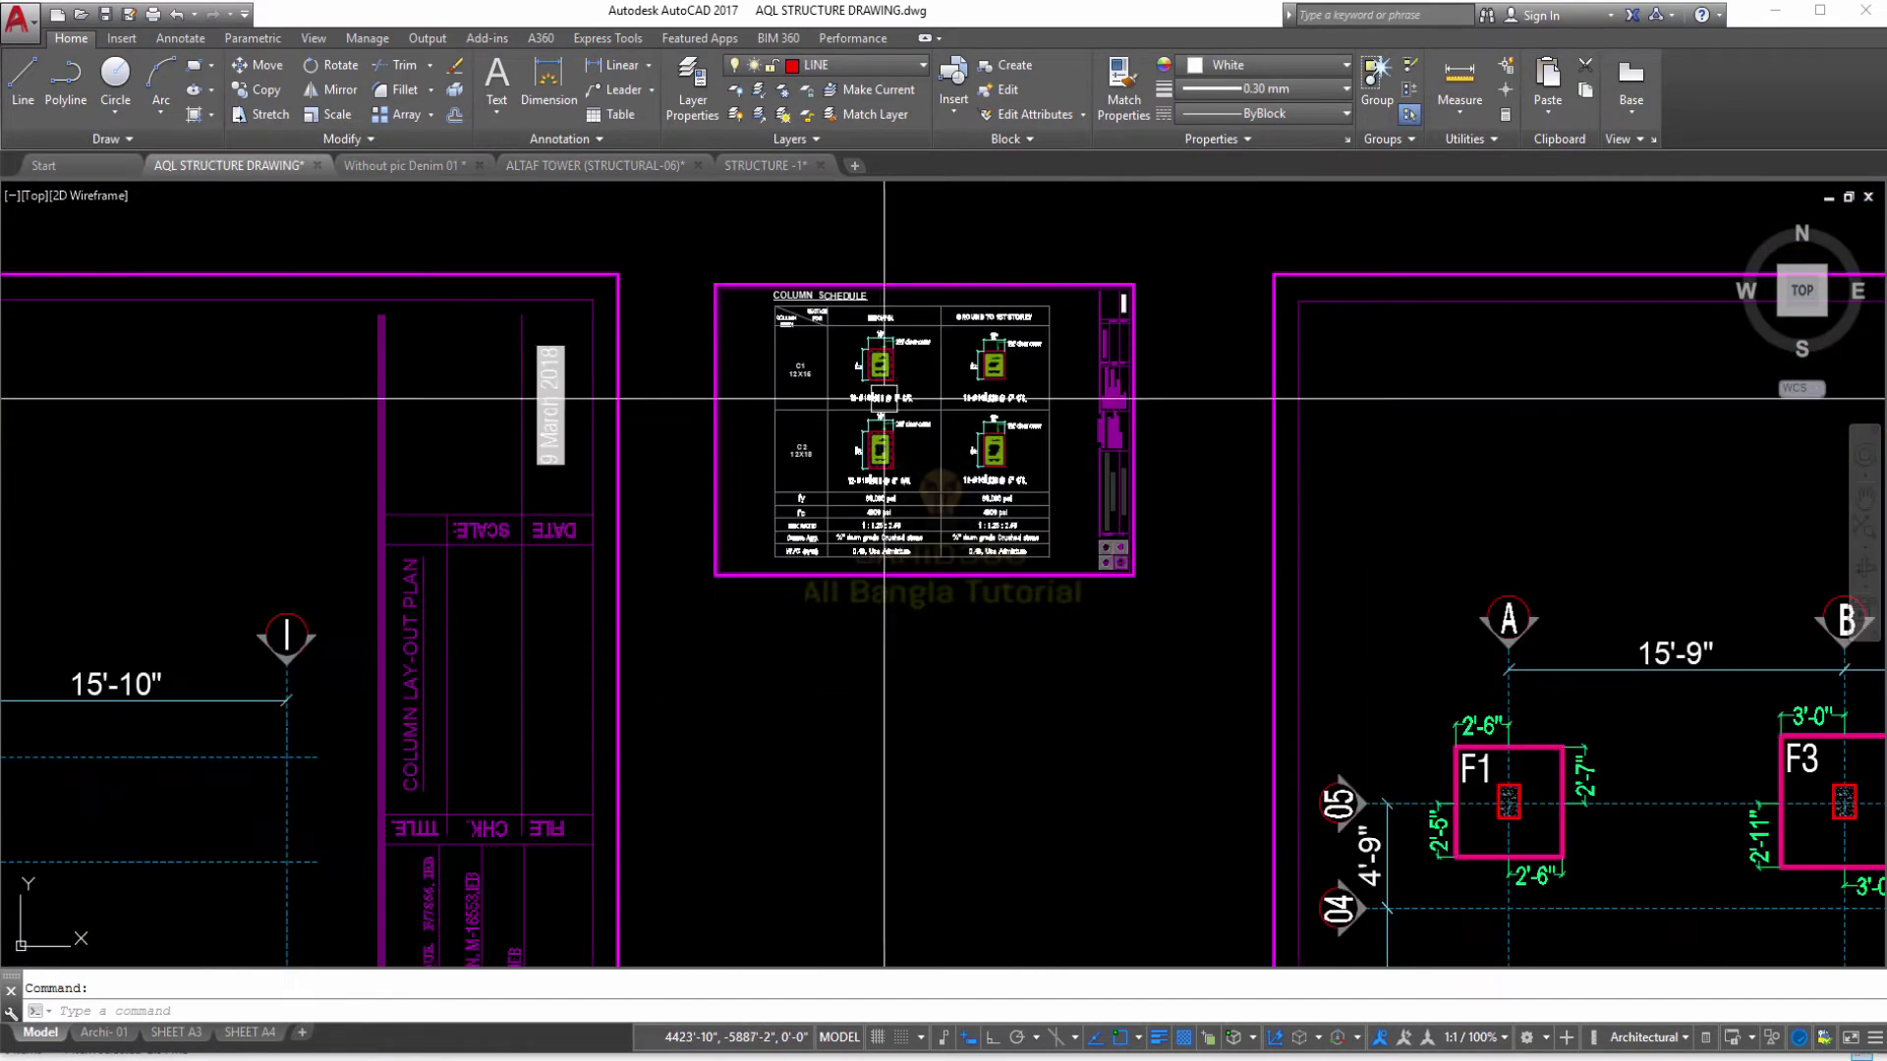
scroll(884, 374, up, 5)
scroll(884, 384, up, 4)
scroll(864, 404, up, 3)
scroll(864, 403, down, 4)
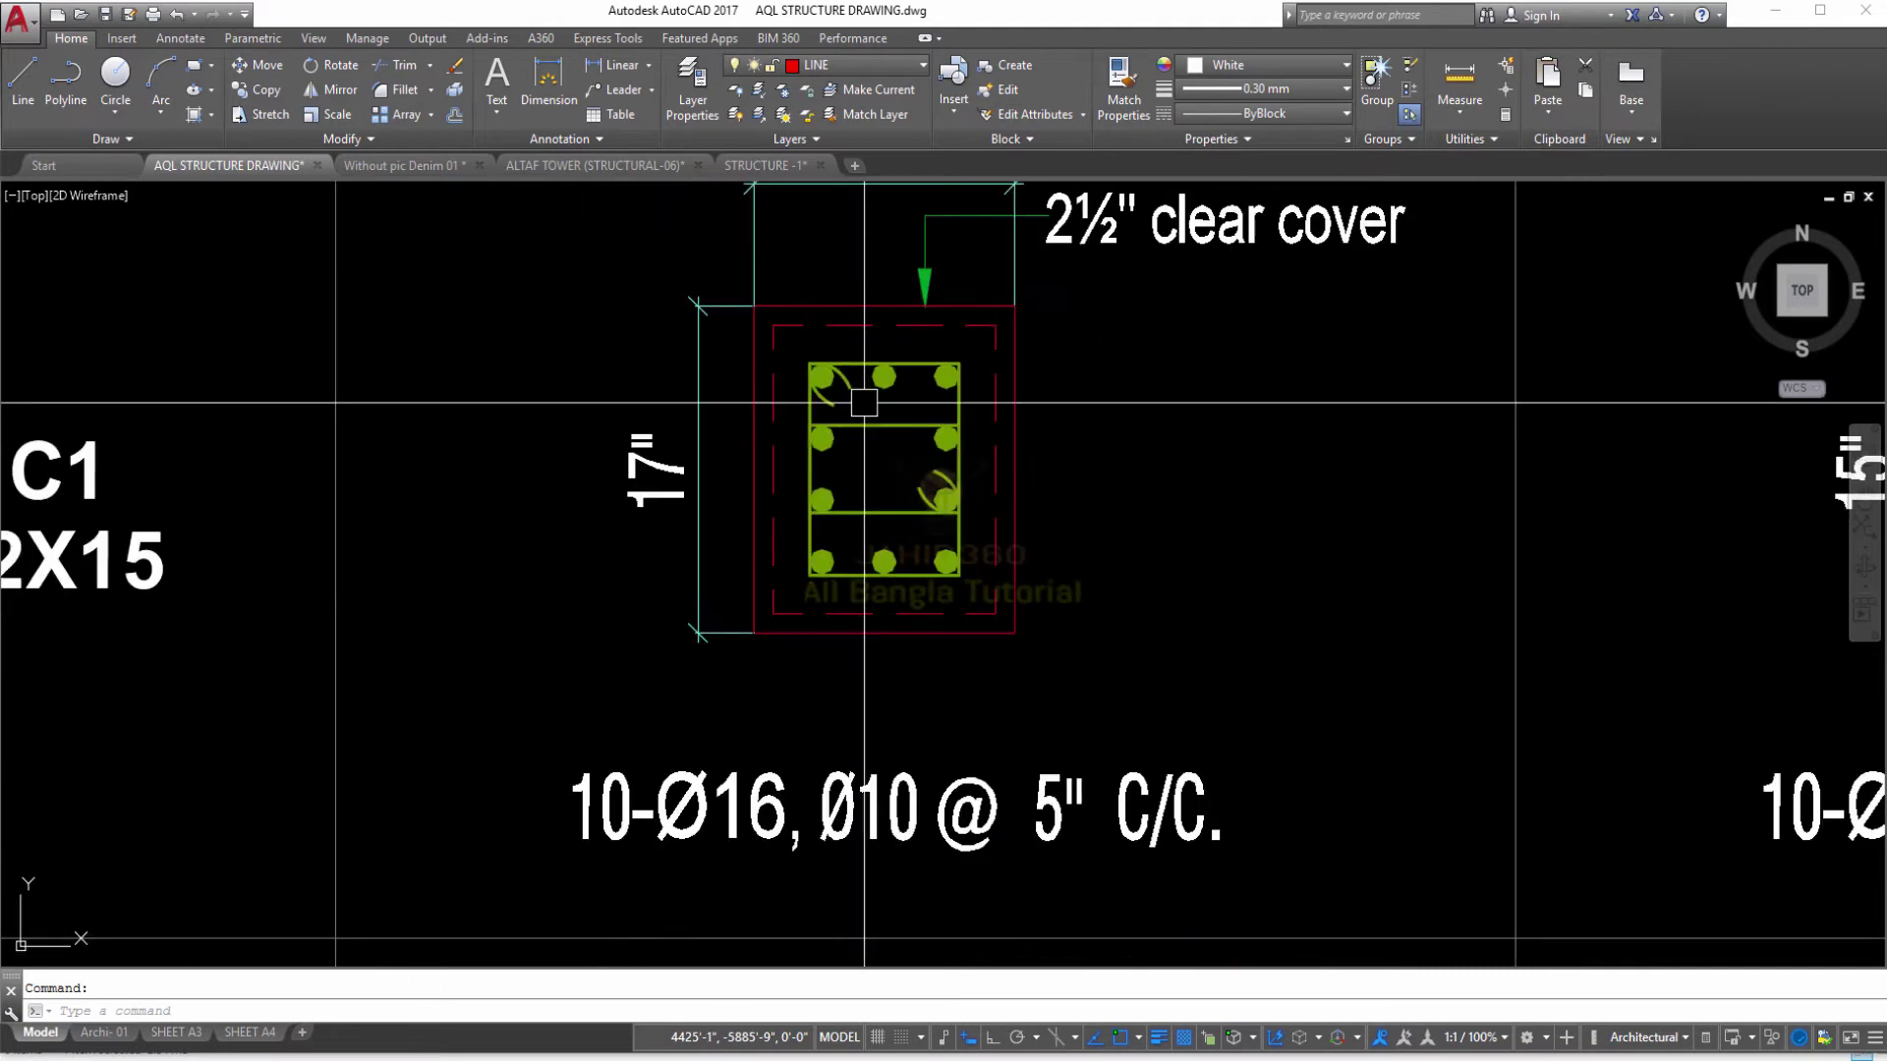
scroll(864, 404, up, 6)
scroll(884, 471, down, 7)
scroll(915, 537, up, 1)
middle_drag(915, 537, 909, 516)
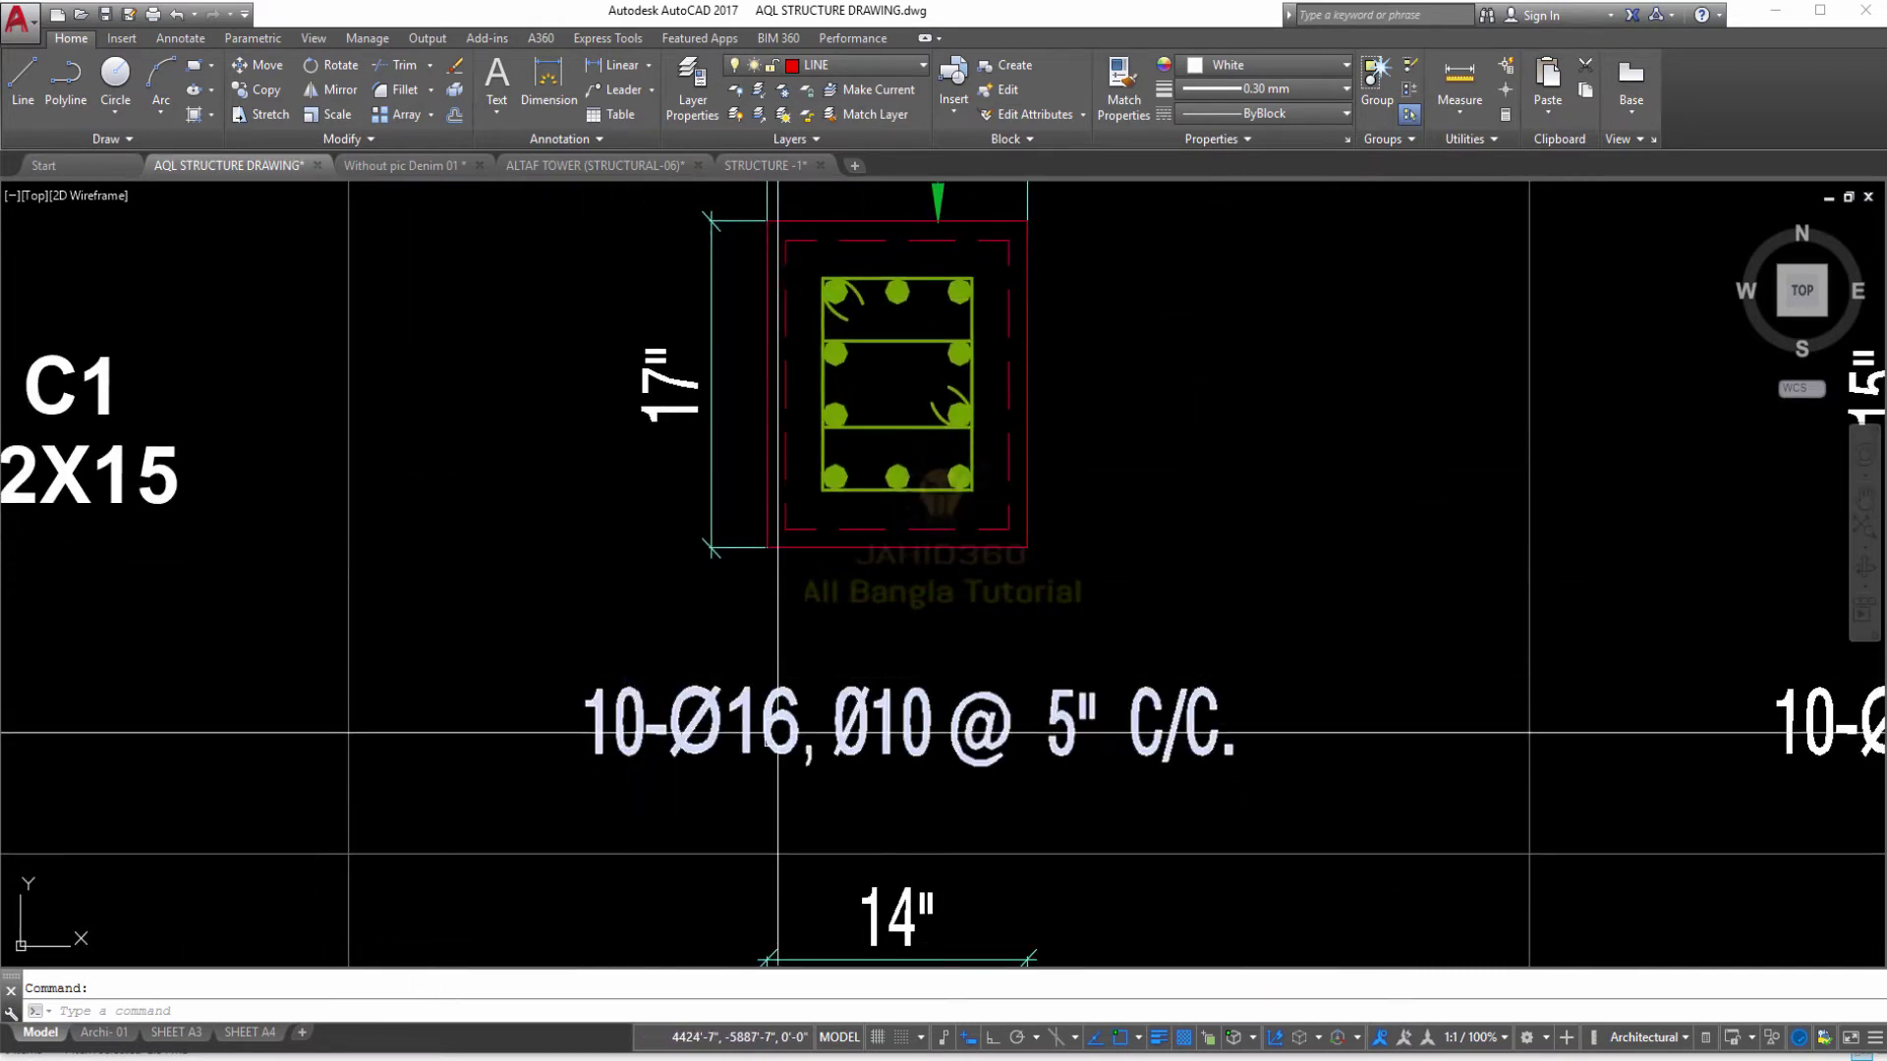
Step: Adjust the zoom and centring on the C1 column section to read its reinforcement
scroll(777, 733, down, 3)
scroll(872, 535, up, 4)
scroll(854, 492, up, 4)
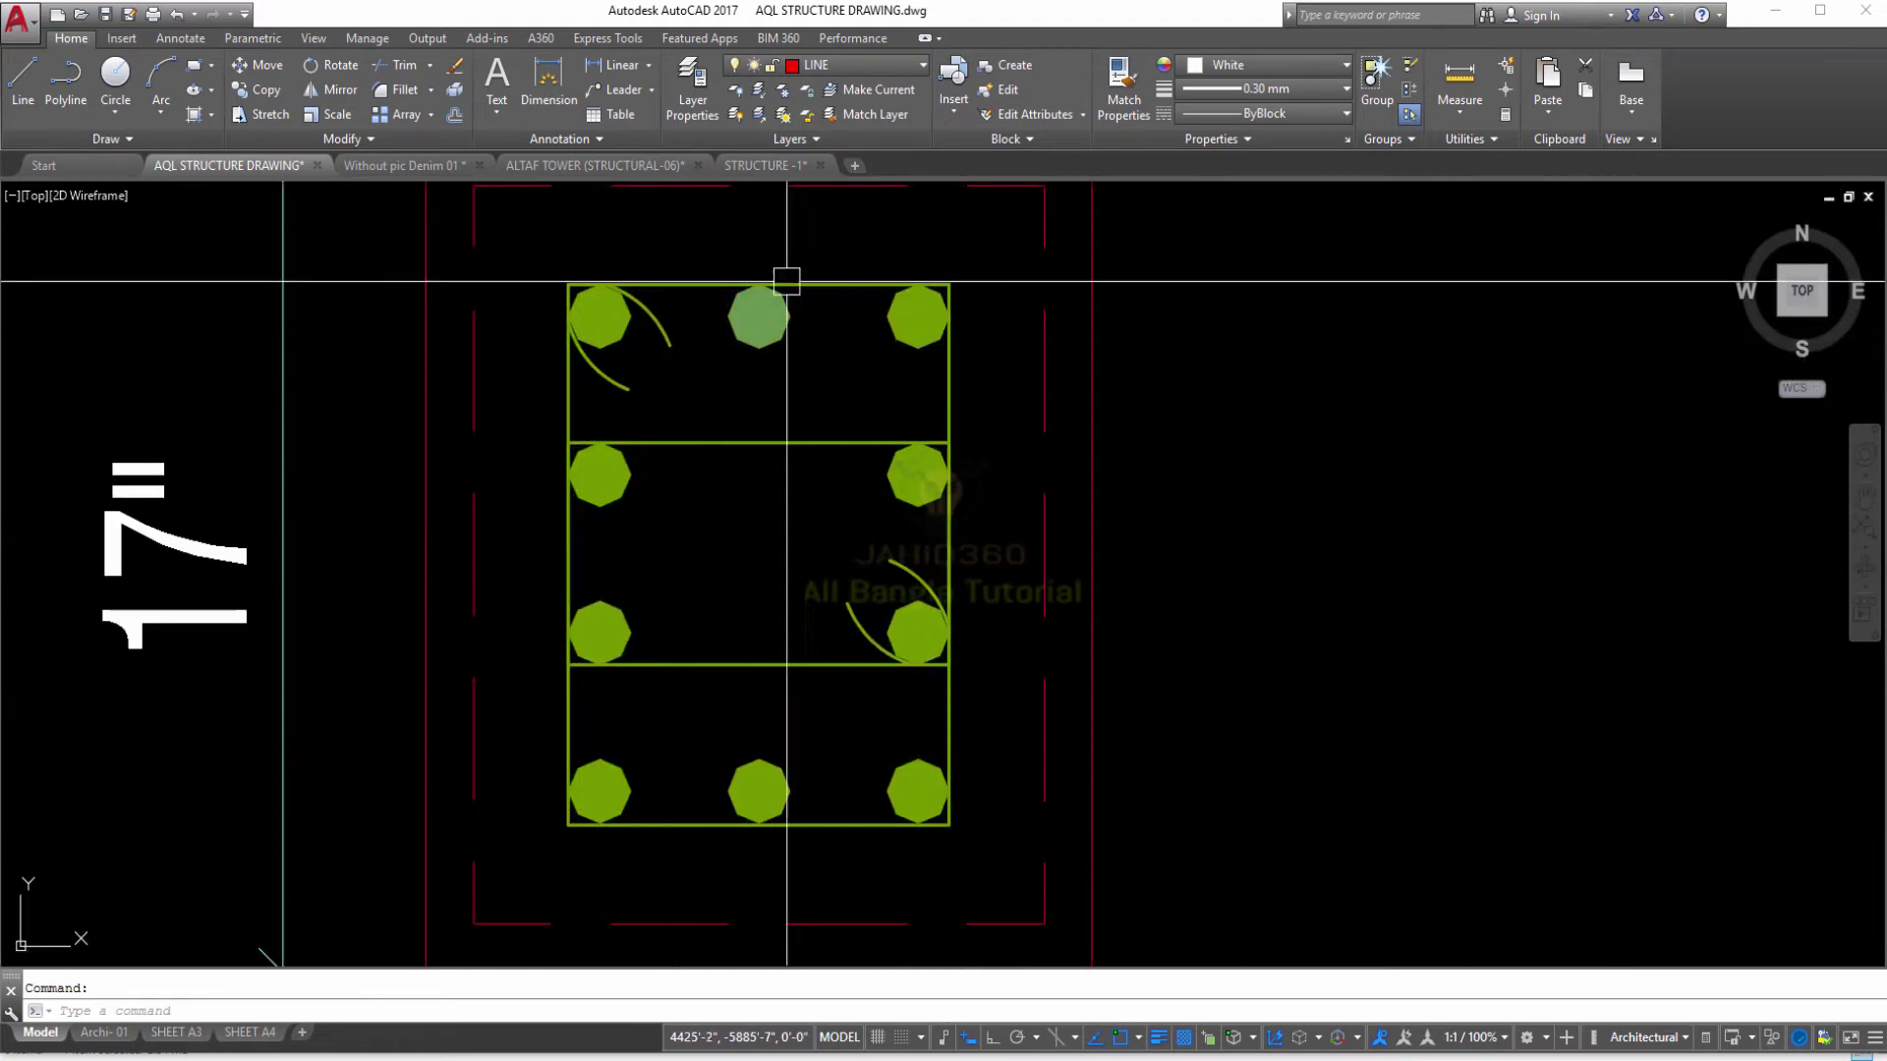
scroll(716, 481, down, 3)
scroll(836, 512, down, 1)
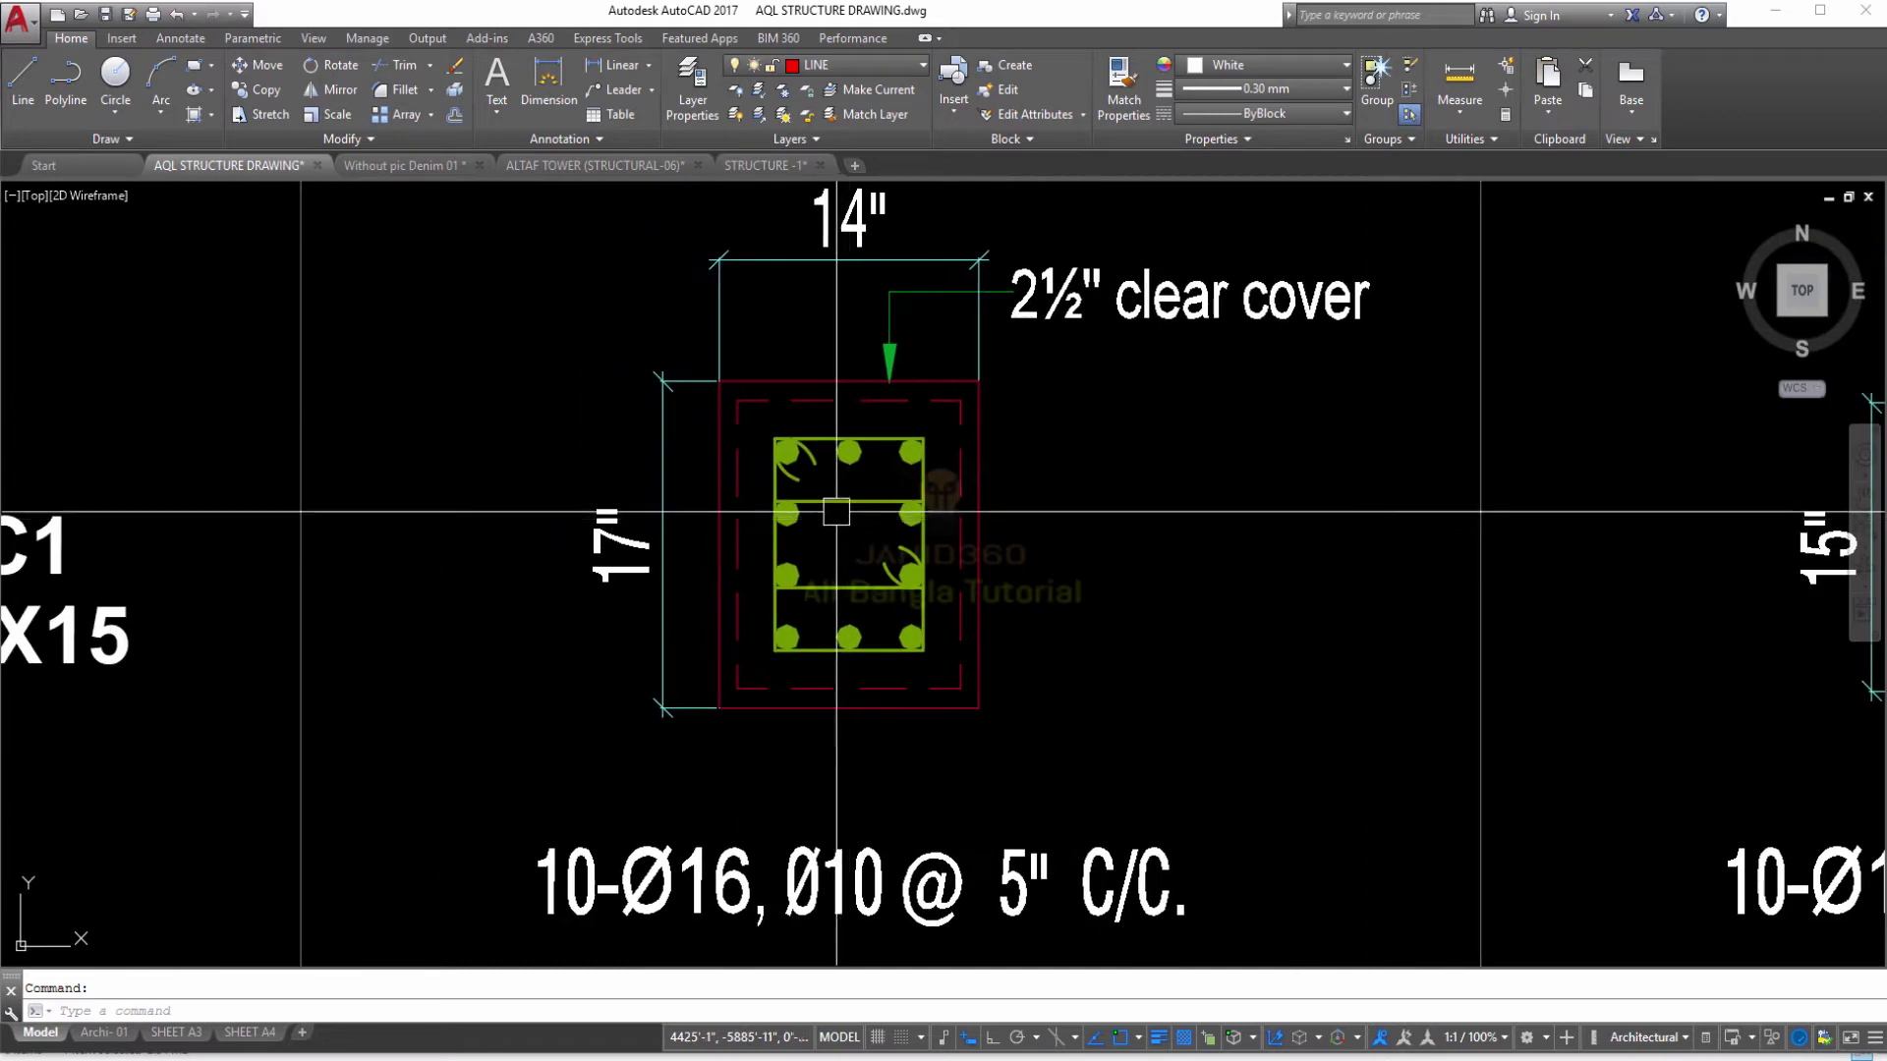
scroll(836, 512, up, 2)
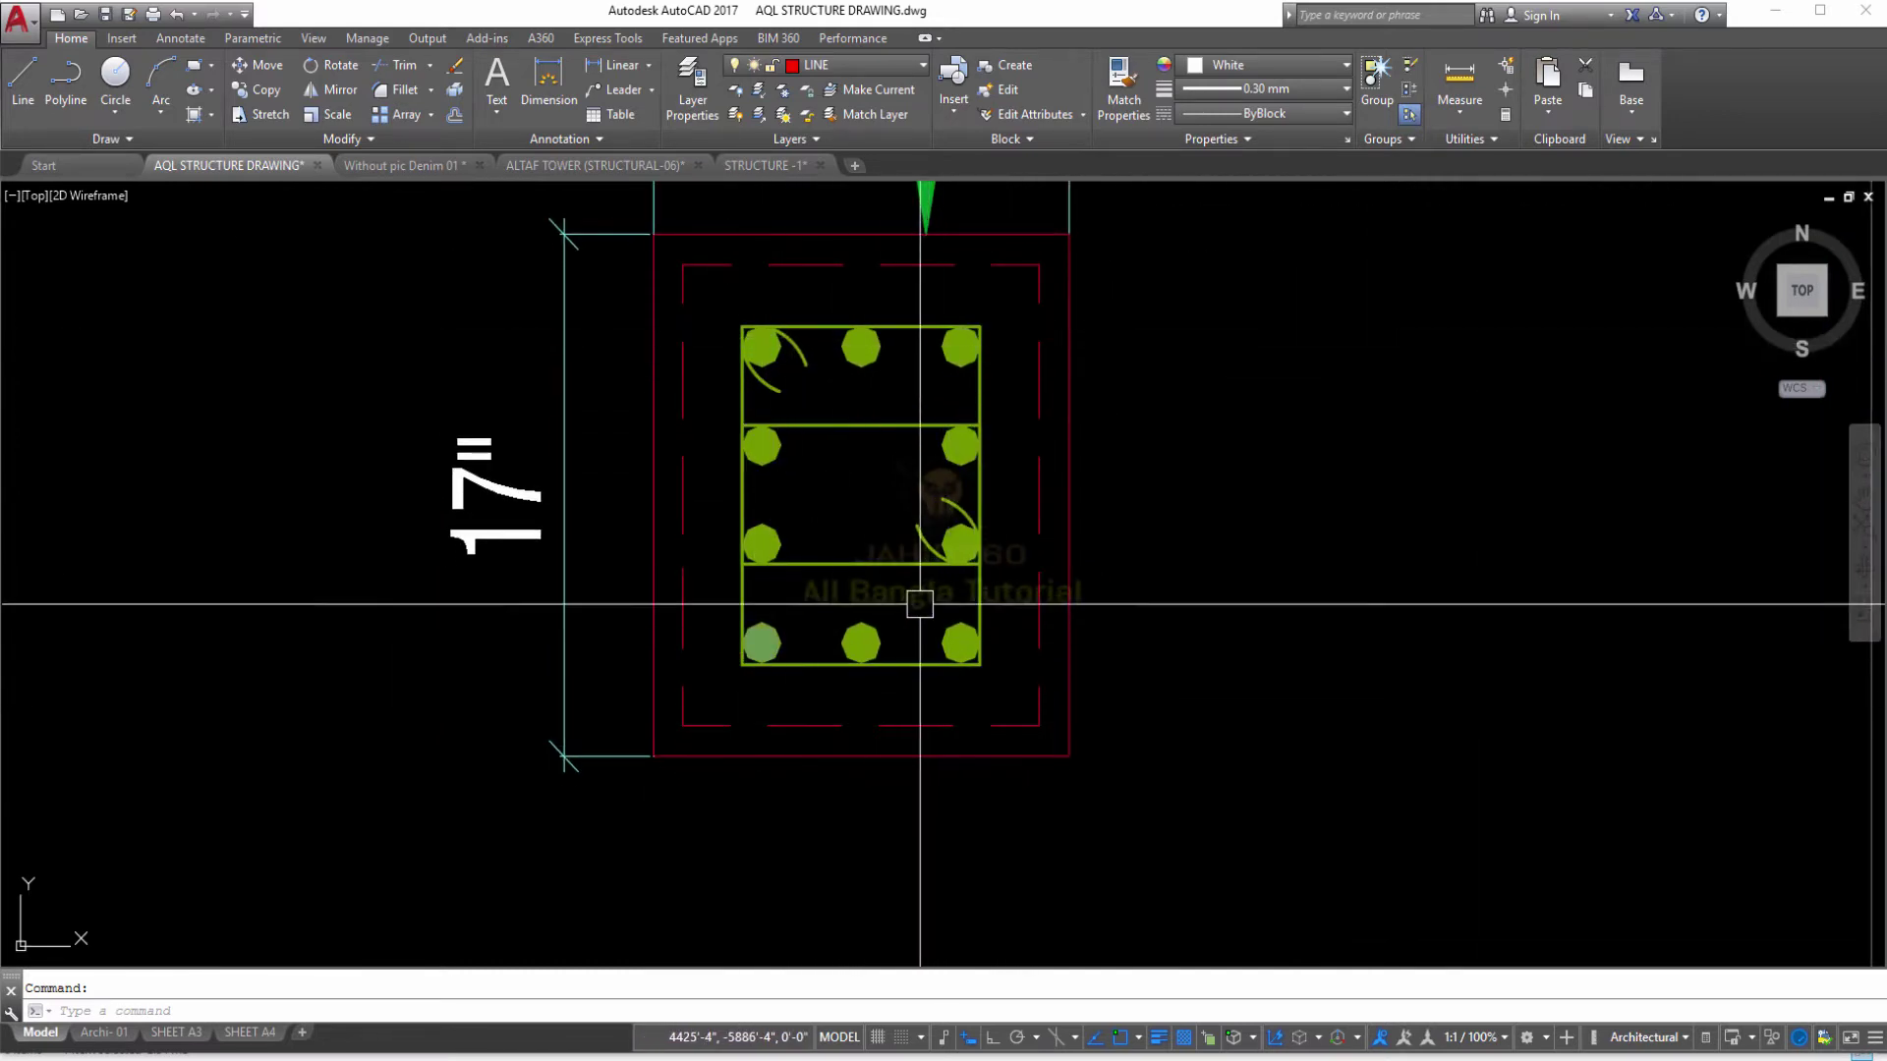
scroll(920, 603, down, 2)
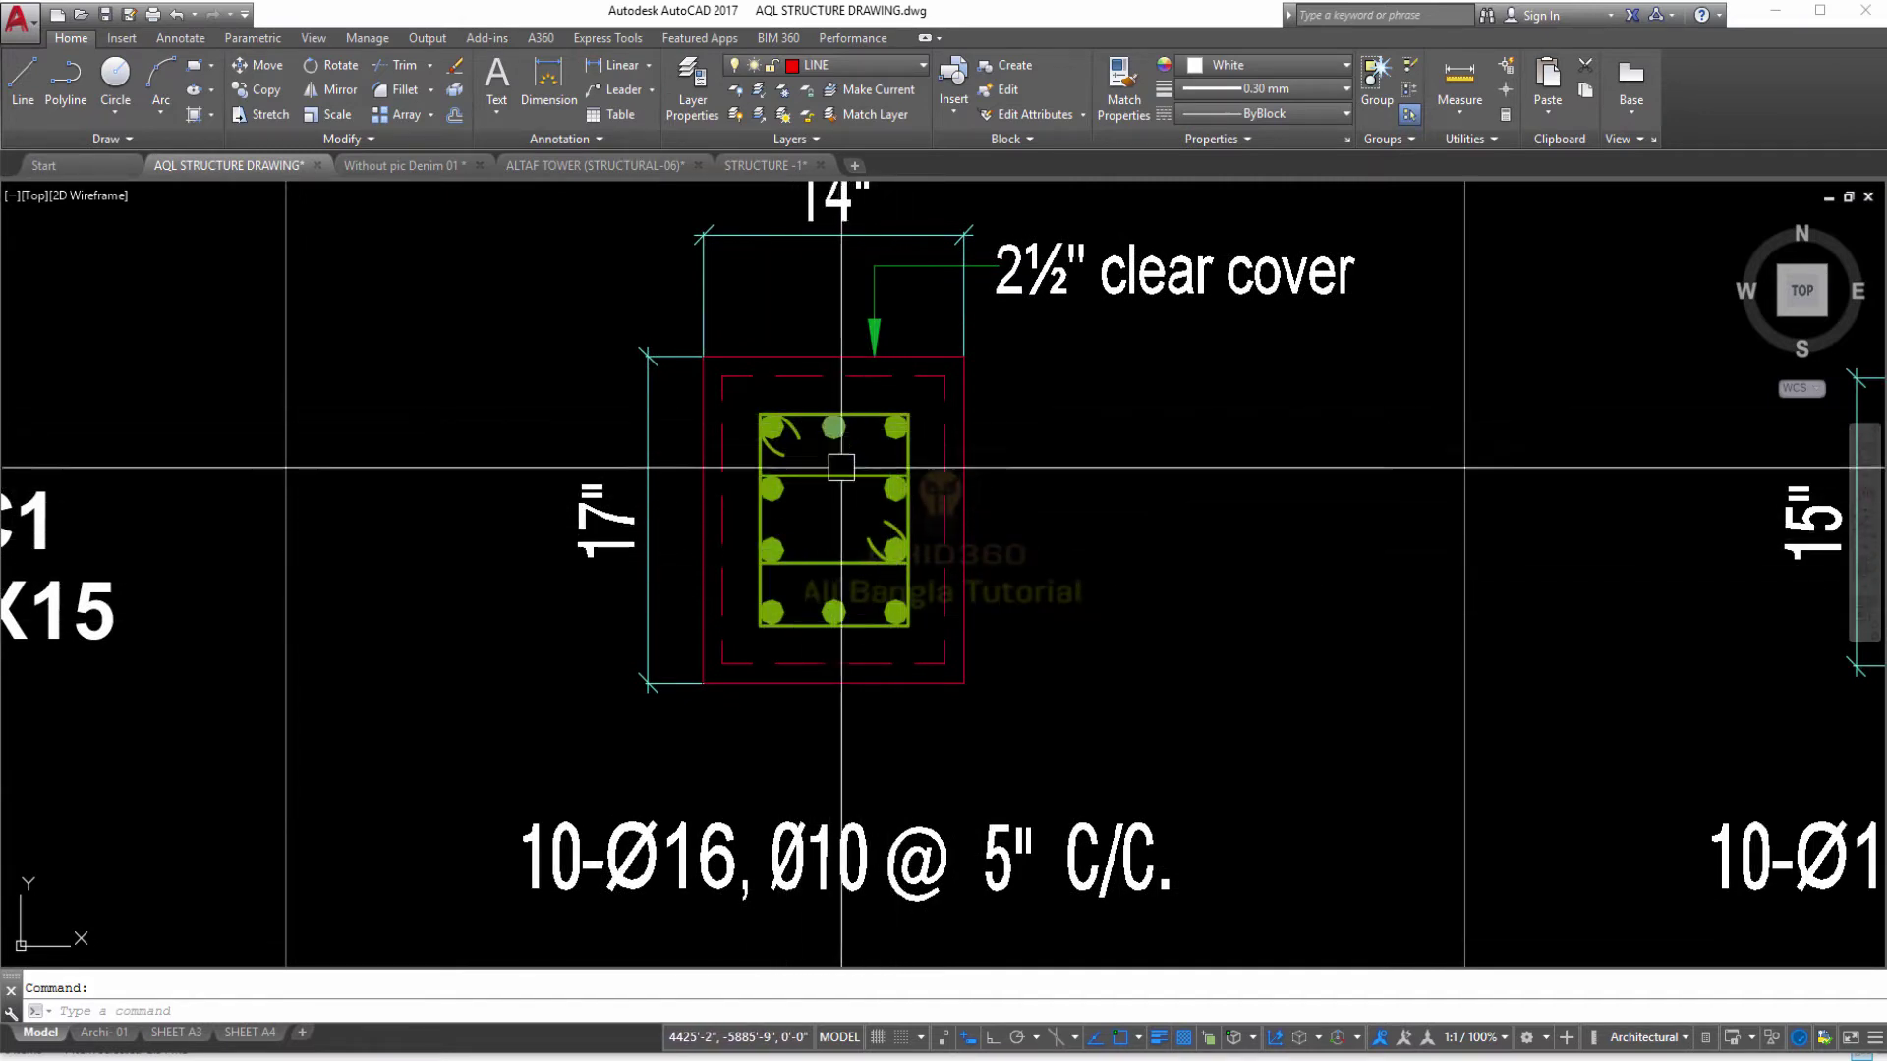
middle_drag(873, 509, 864, 497)
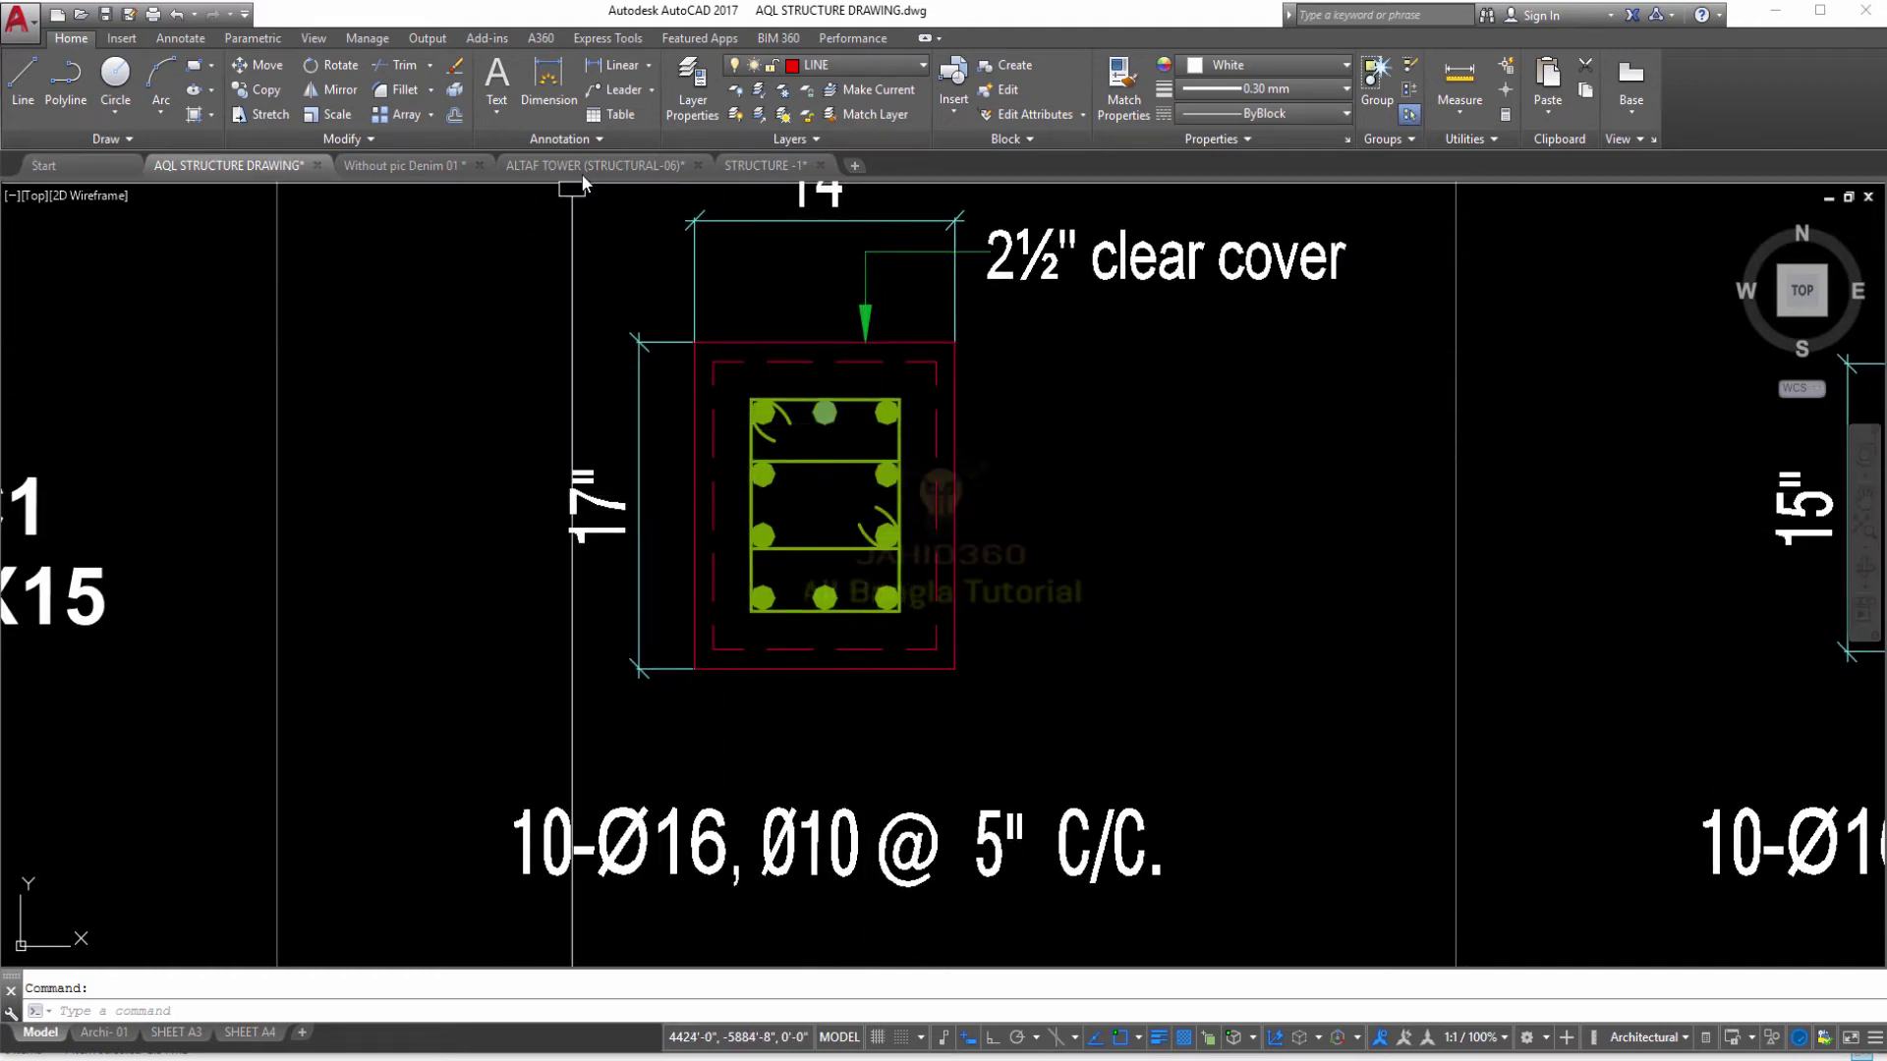
scroll(694, 404, down, 5)
scroll(707, 408, up, 5)
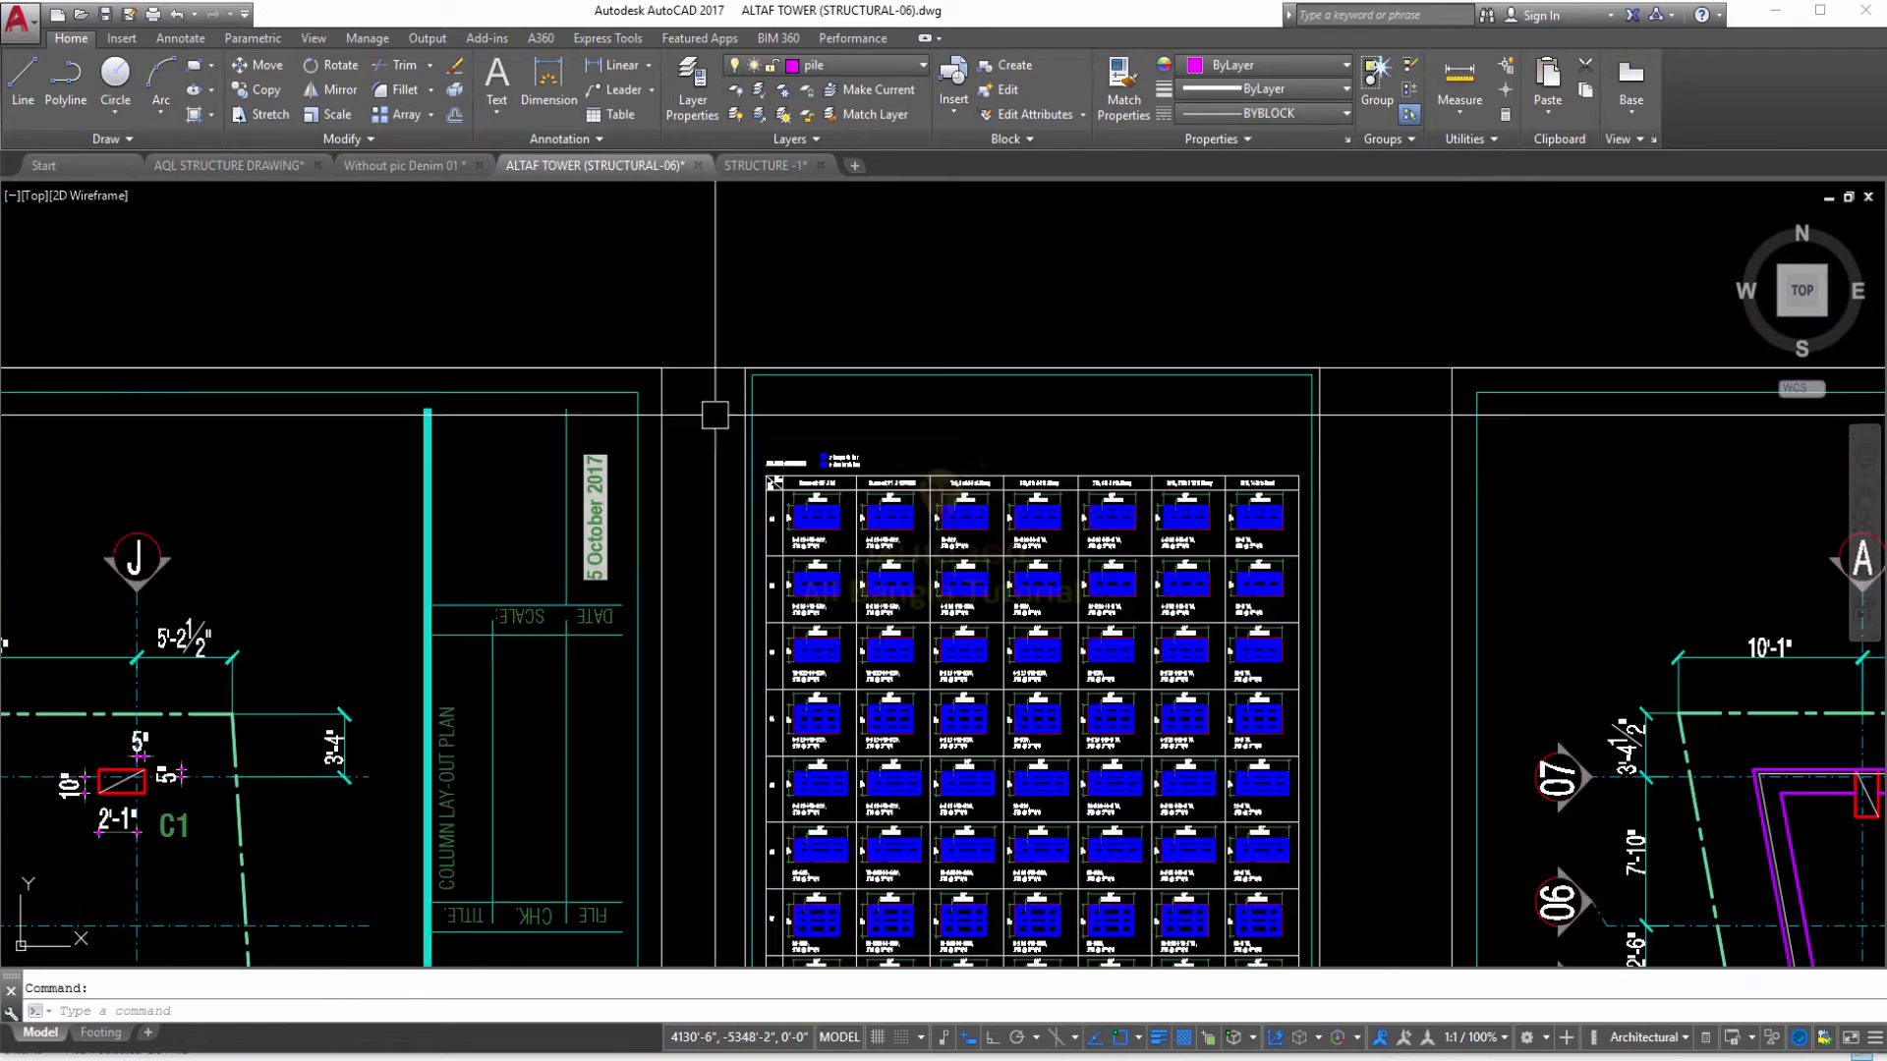
scroll(715, 407, up, 3)
scroll(934, 500, up, 8)
scroll(801, 521, up, 1)
scroll(801, 521, down, 3)
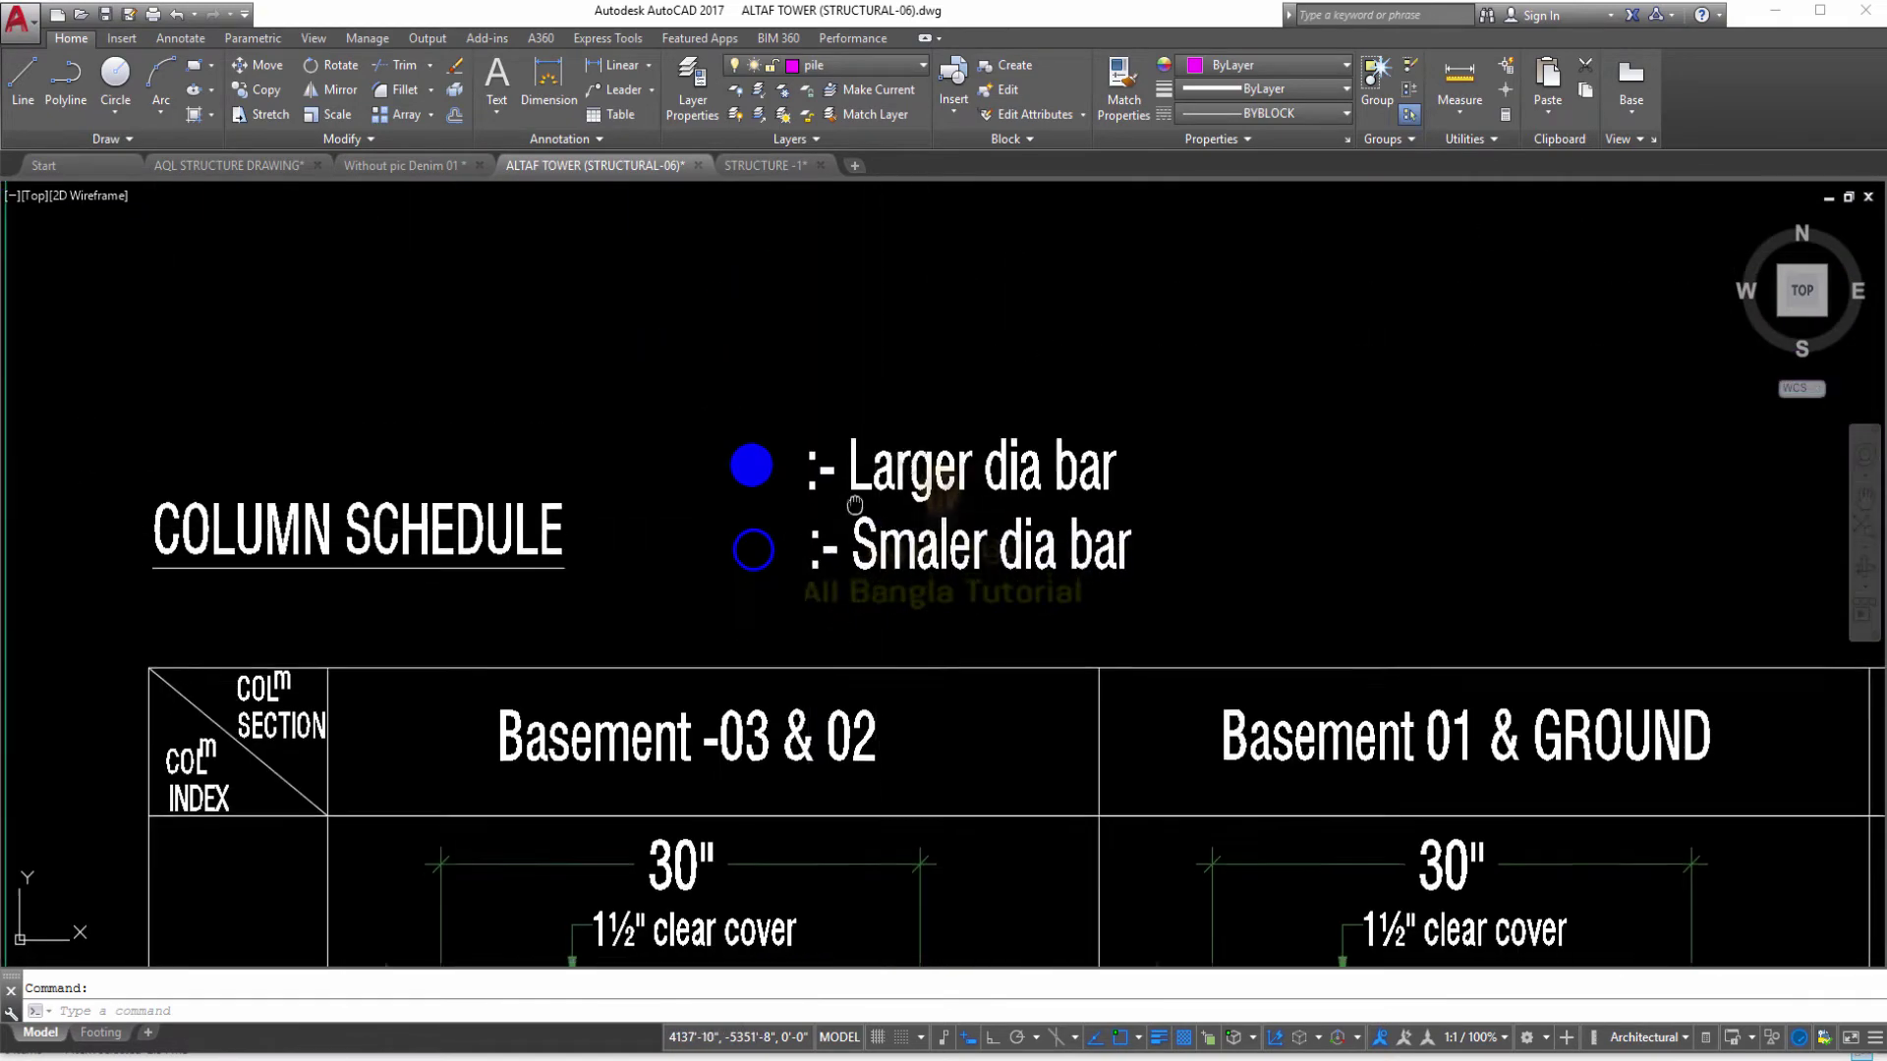
scroll(705, 418, down, 1)
scroll(705, 418, up, 4)
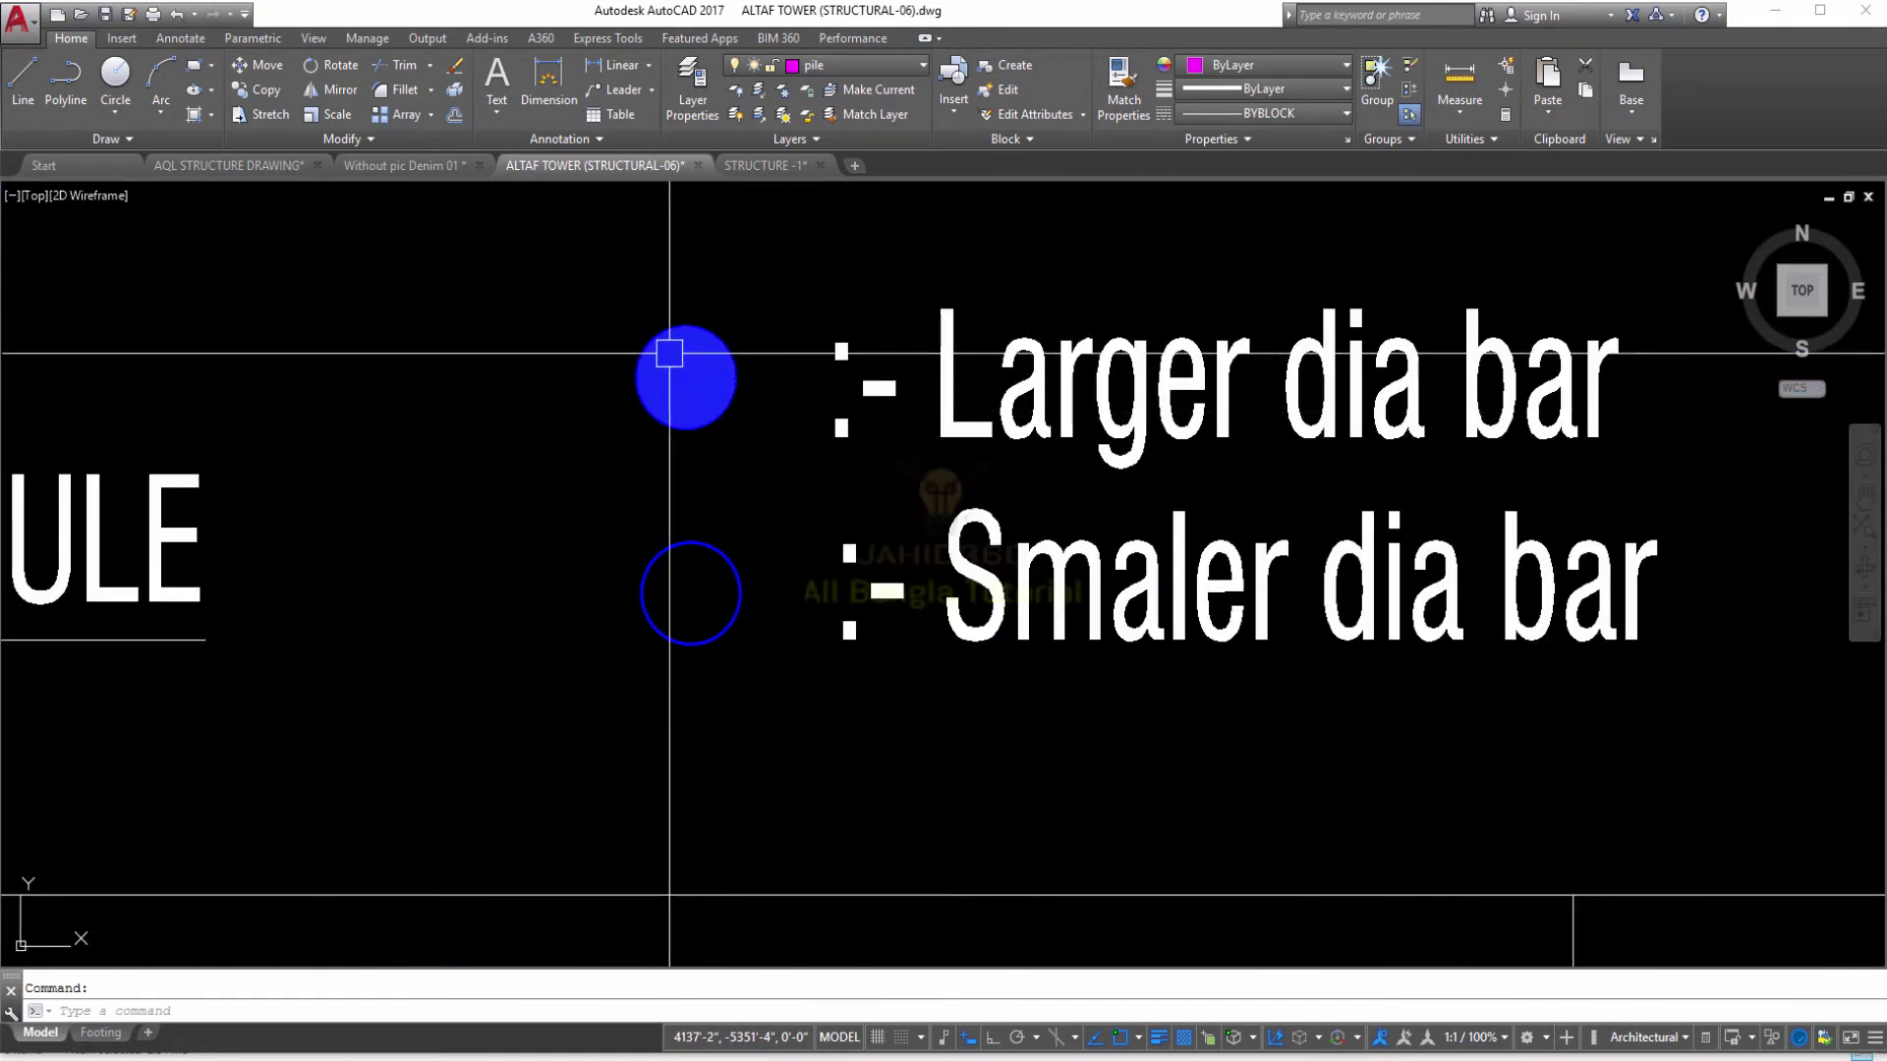
scroll(697, 382, down, 4)
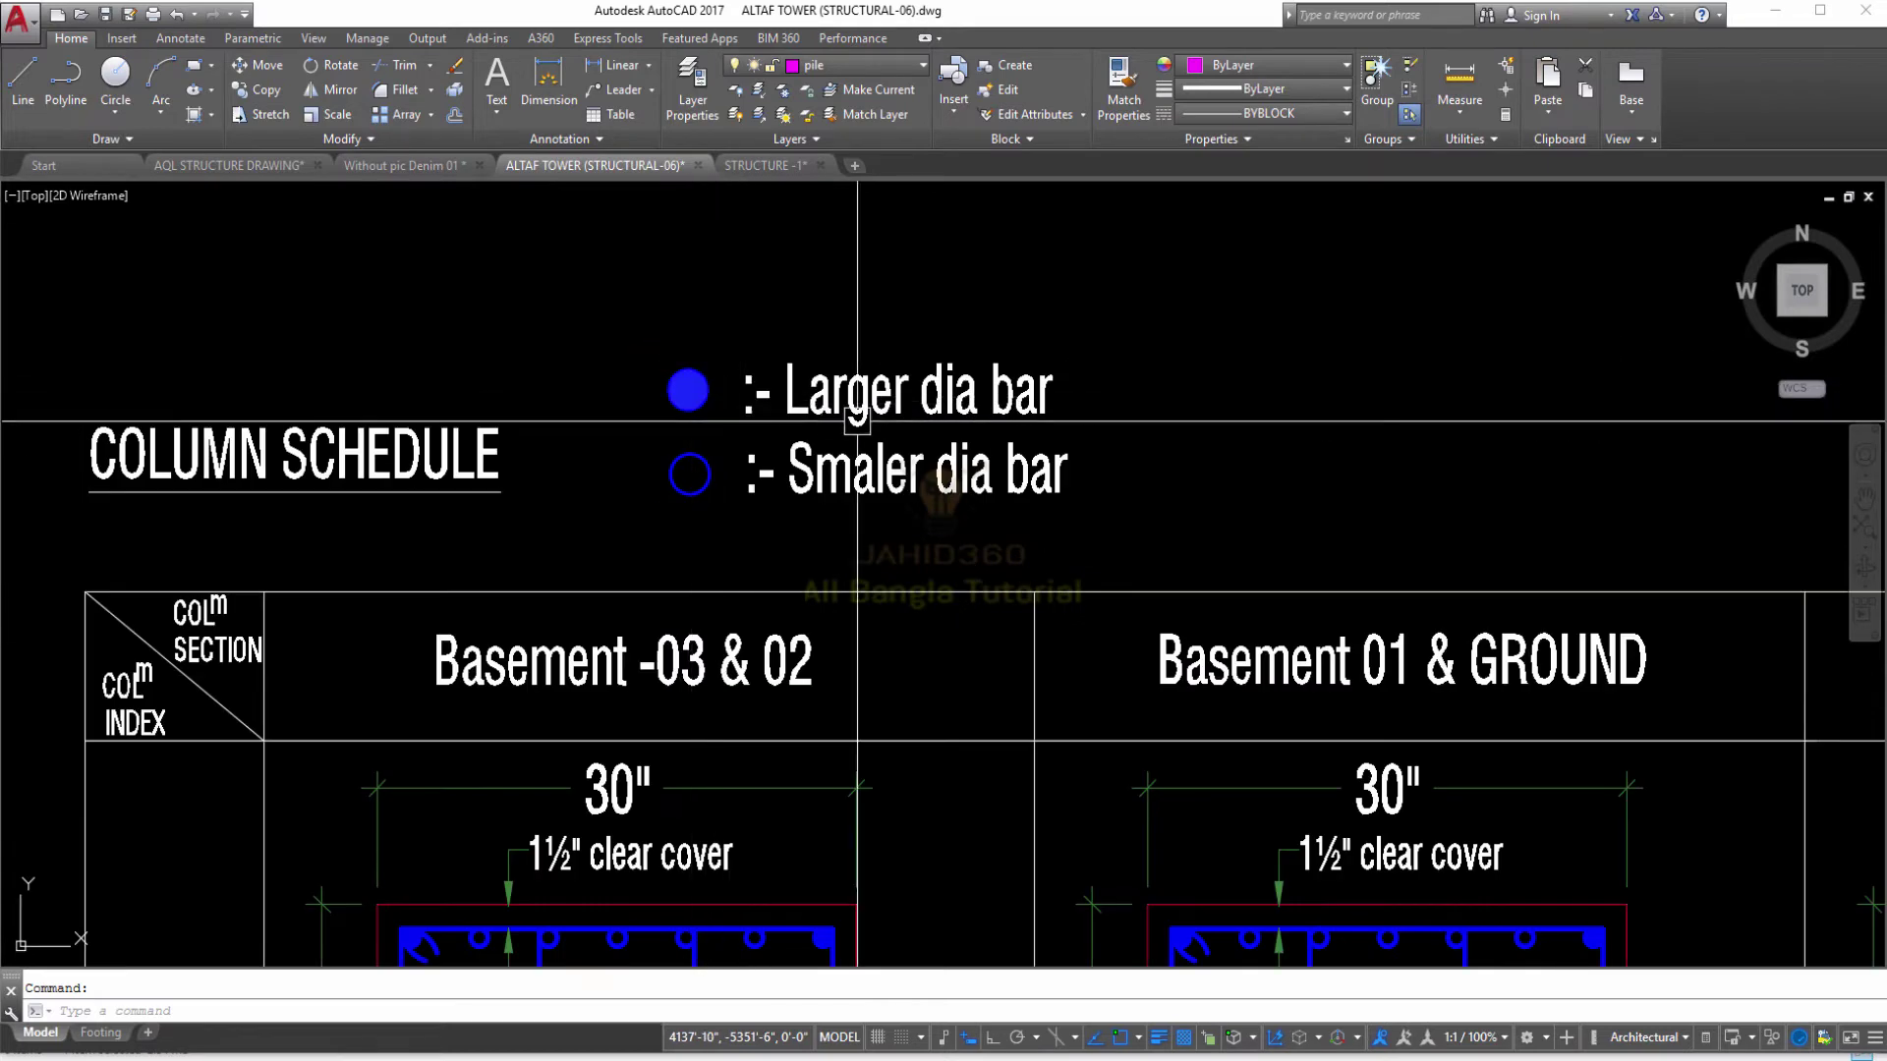
scroll(801, 409, up, 2)
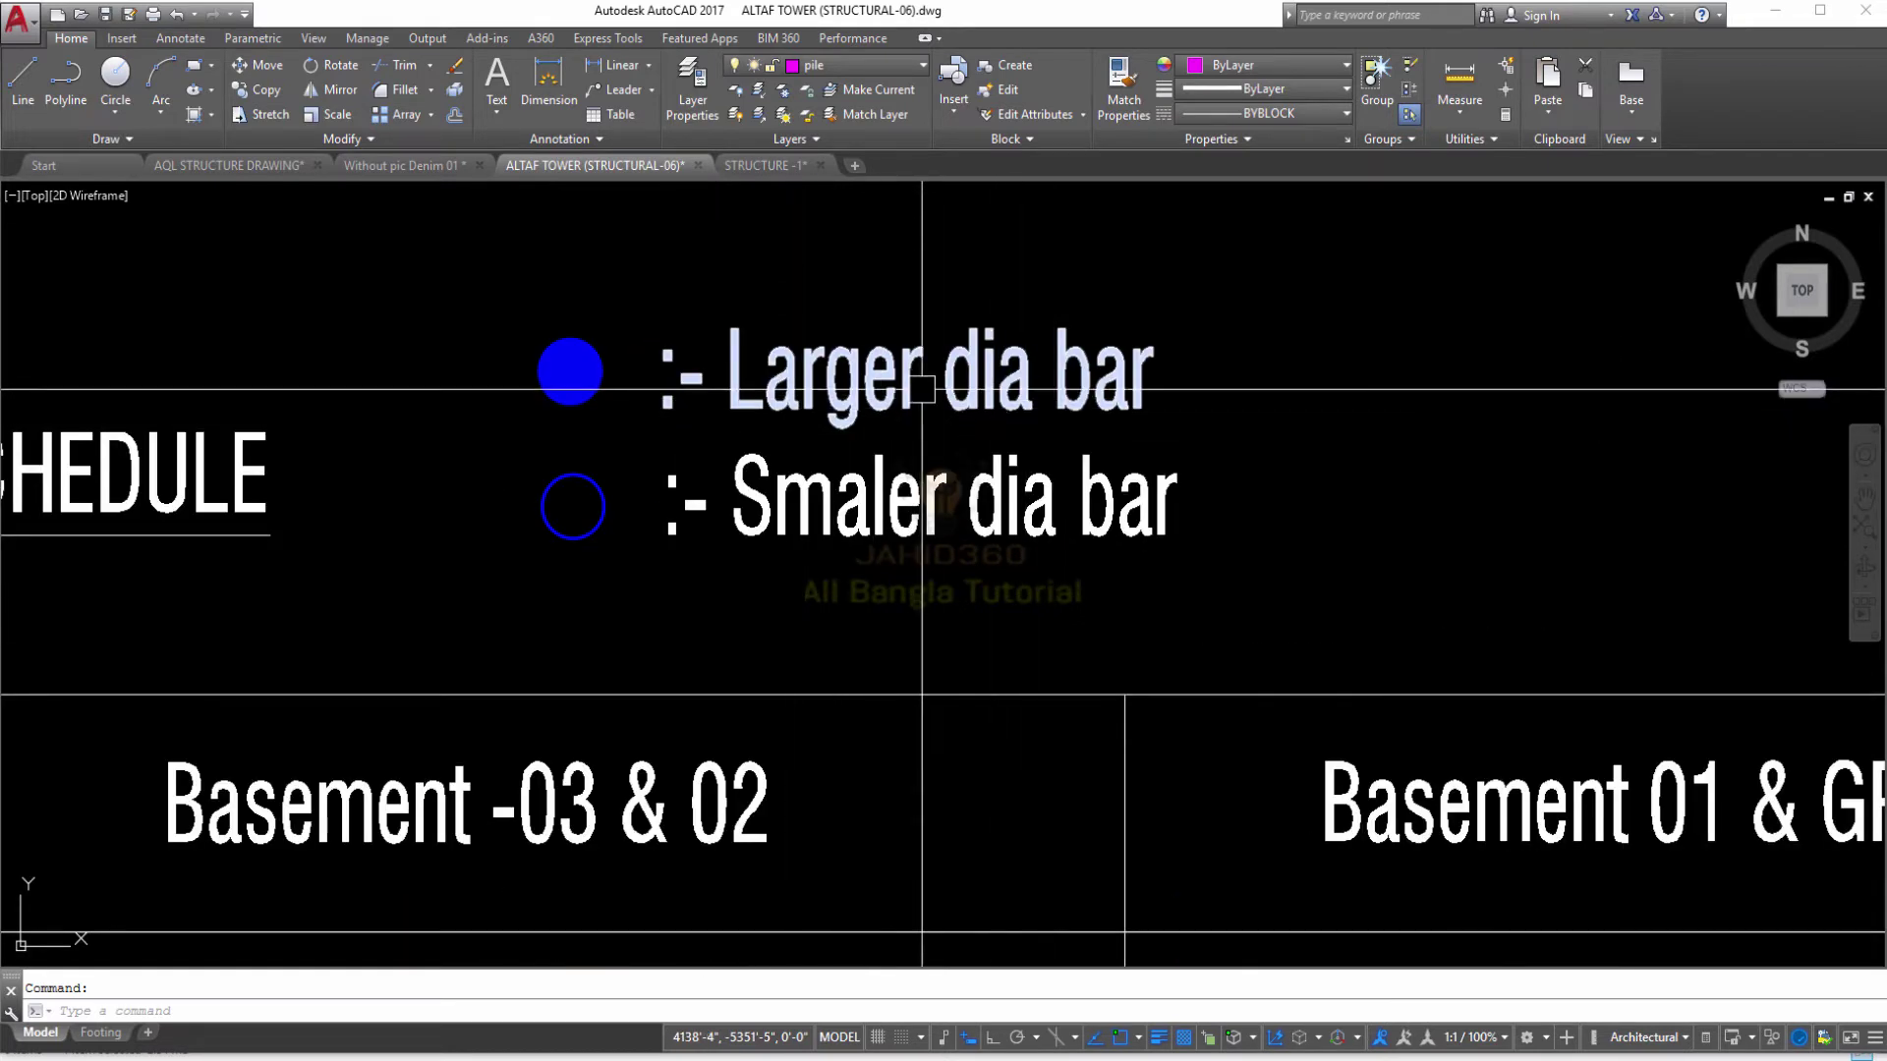
scroll(1025, 393, down, 2)
scroll(748, 390, up, 2)
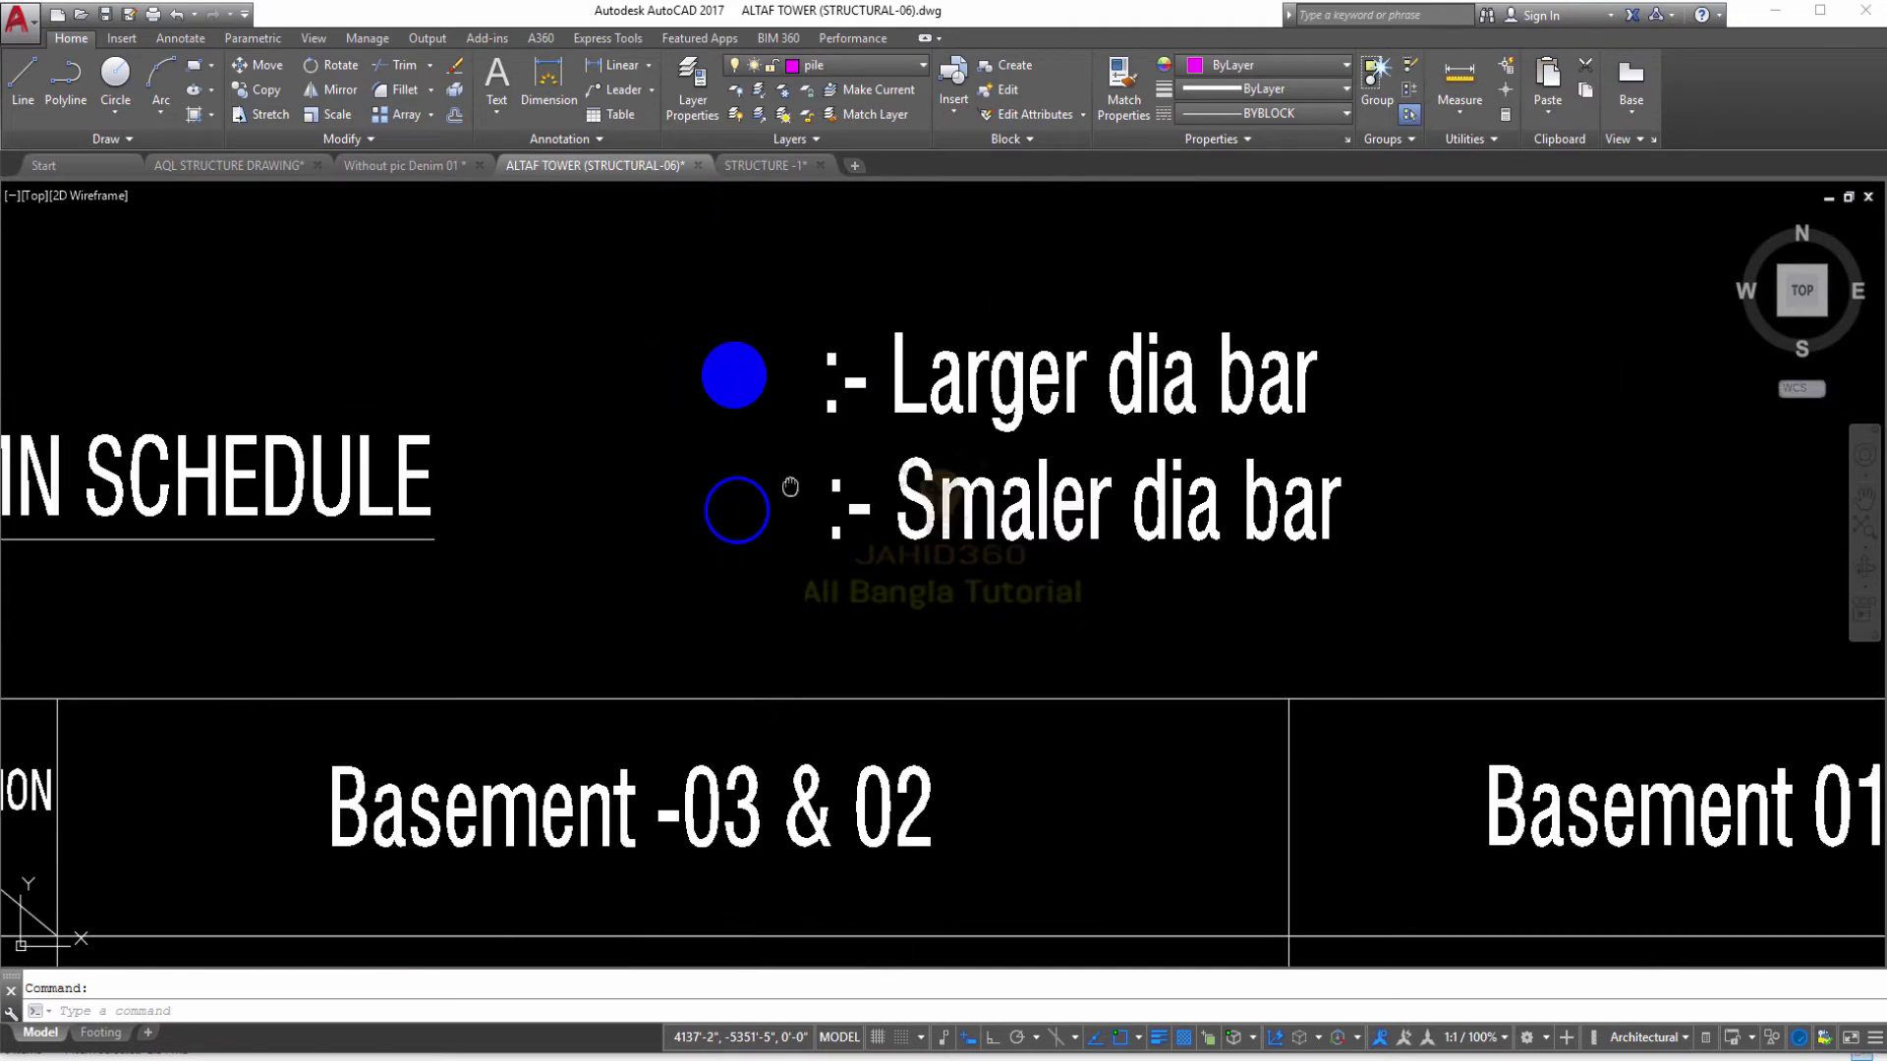
middle_drag(790, 488, 723, 458)
scroll(708, 445, up, 2)
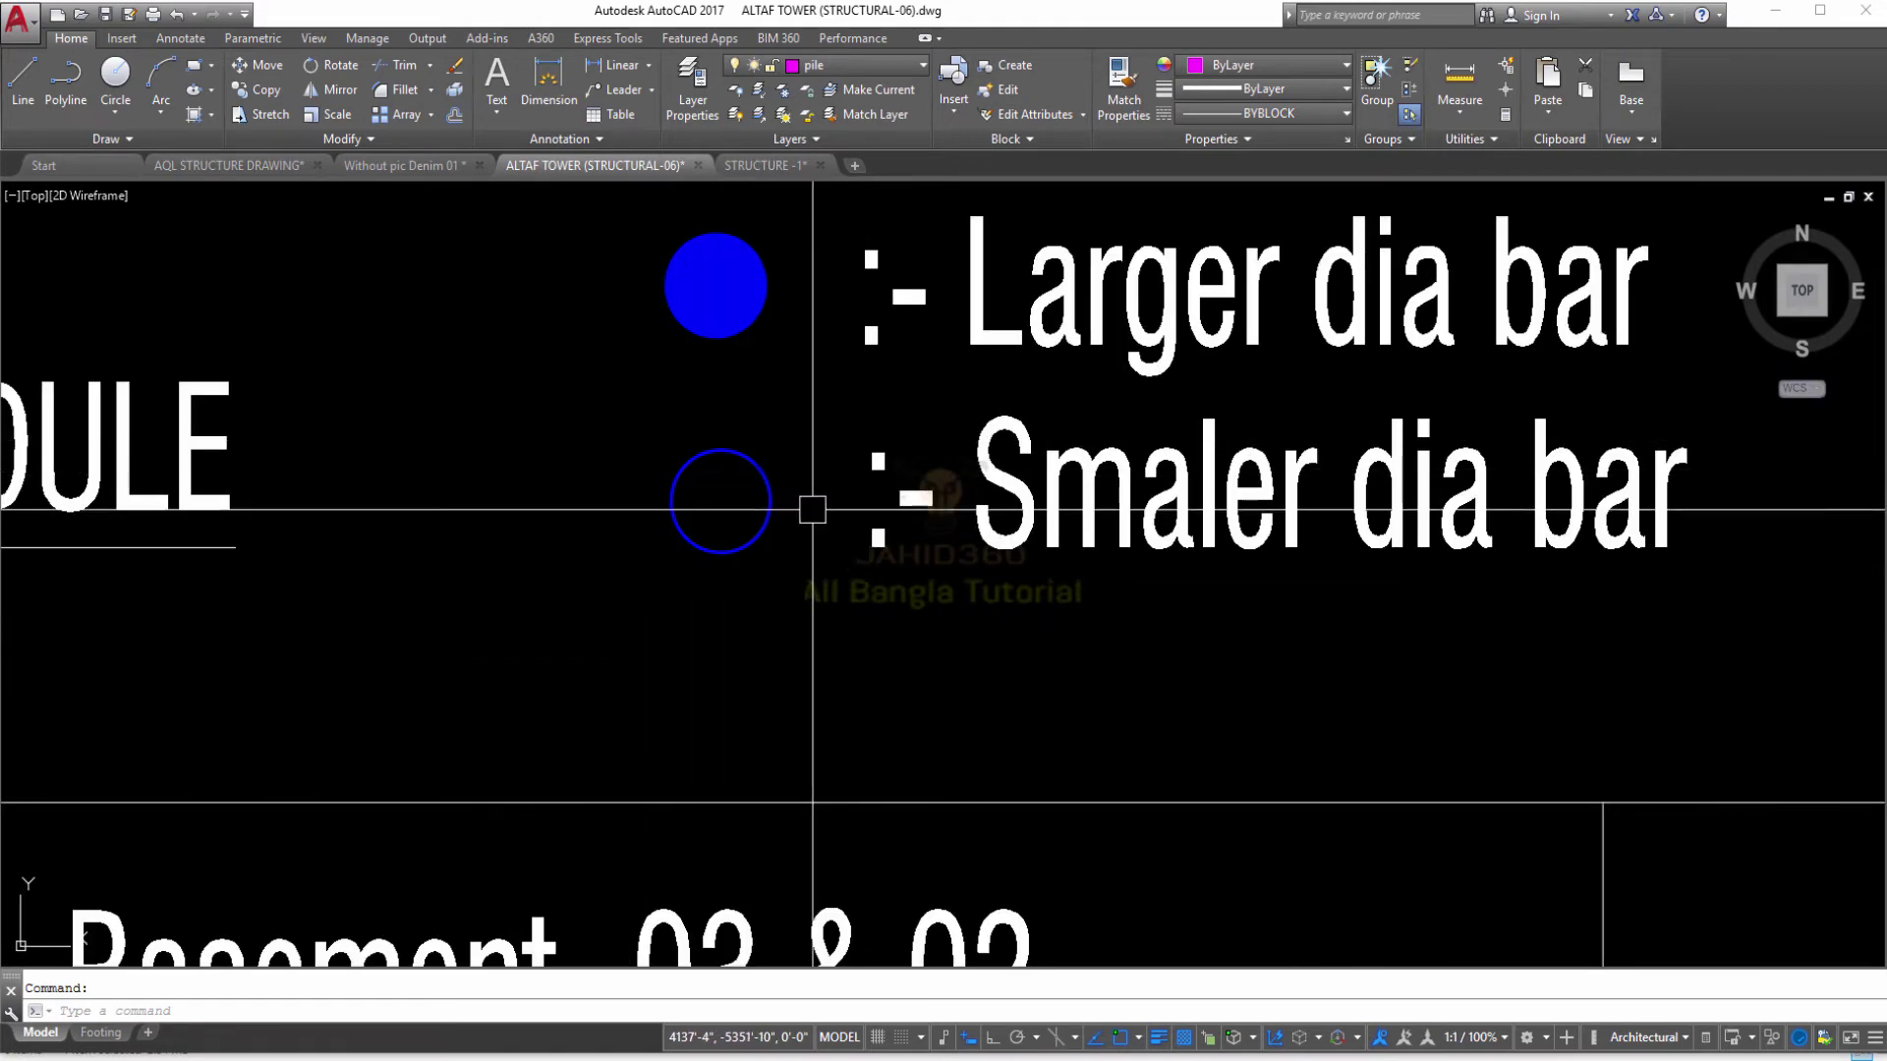
scroll(812, 509, down, 1)
scroll(812, 509, down, 4)
scroll(812, 509, down, 4)
scroll(766, 535, up, 4)
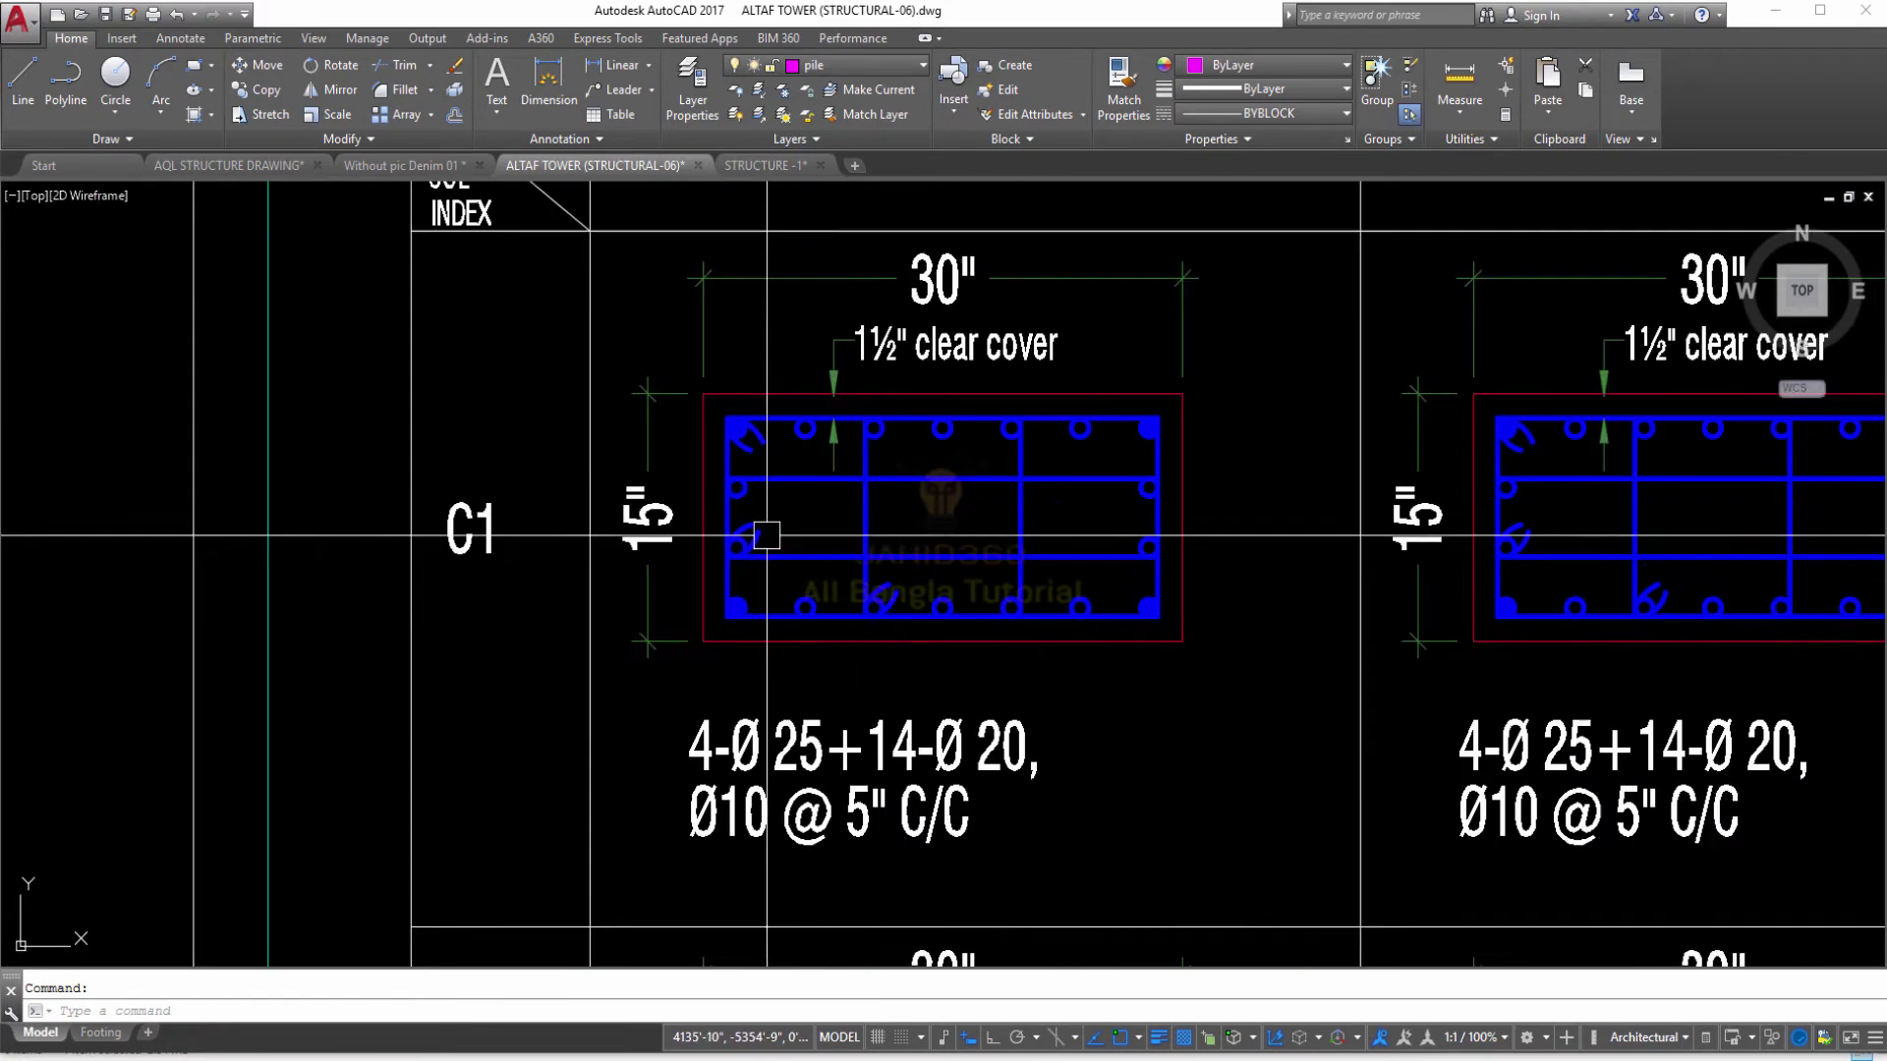
scroll(766, 535, down, 1)
scroll(929, 450, up, 1)
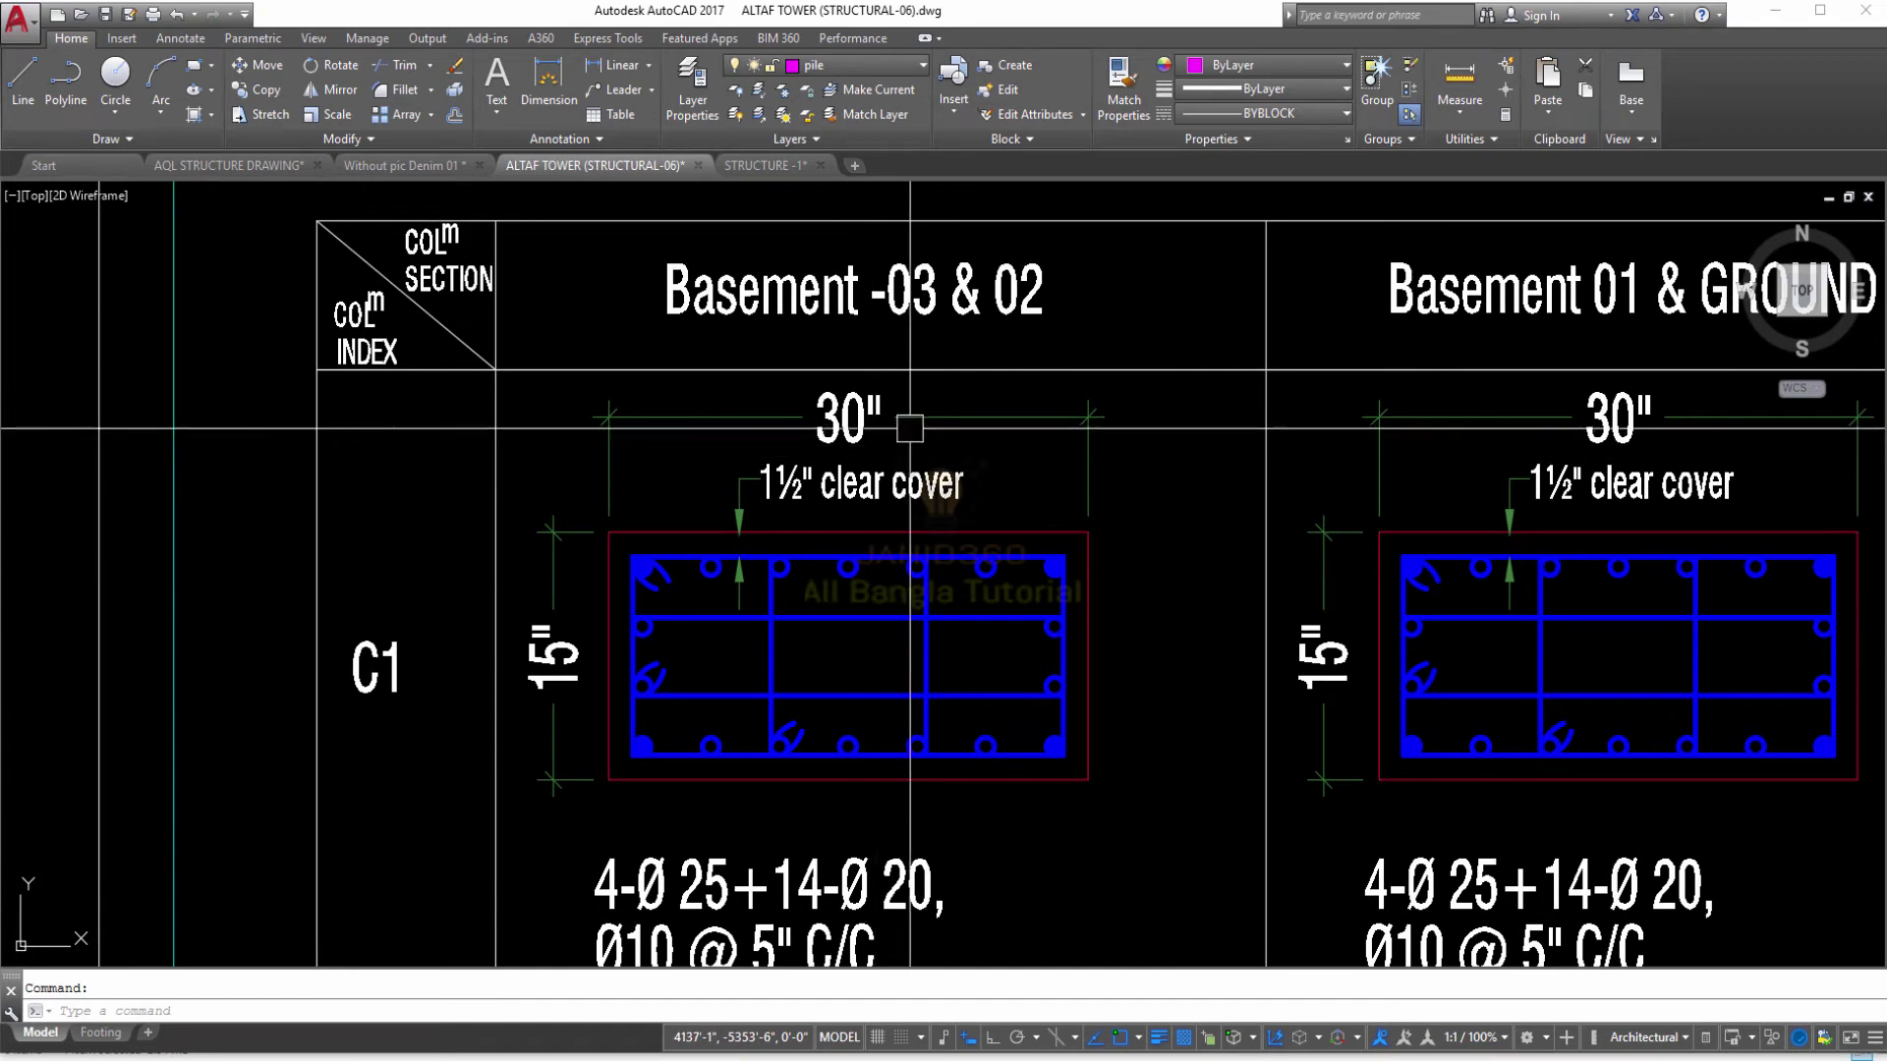
scroll(796, 538, down, 6)
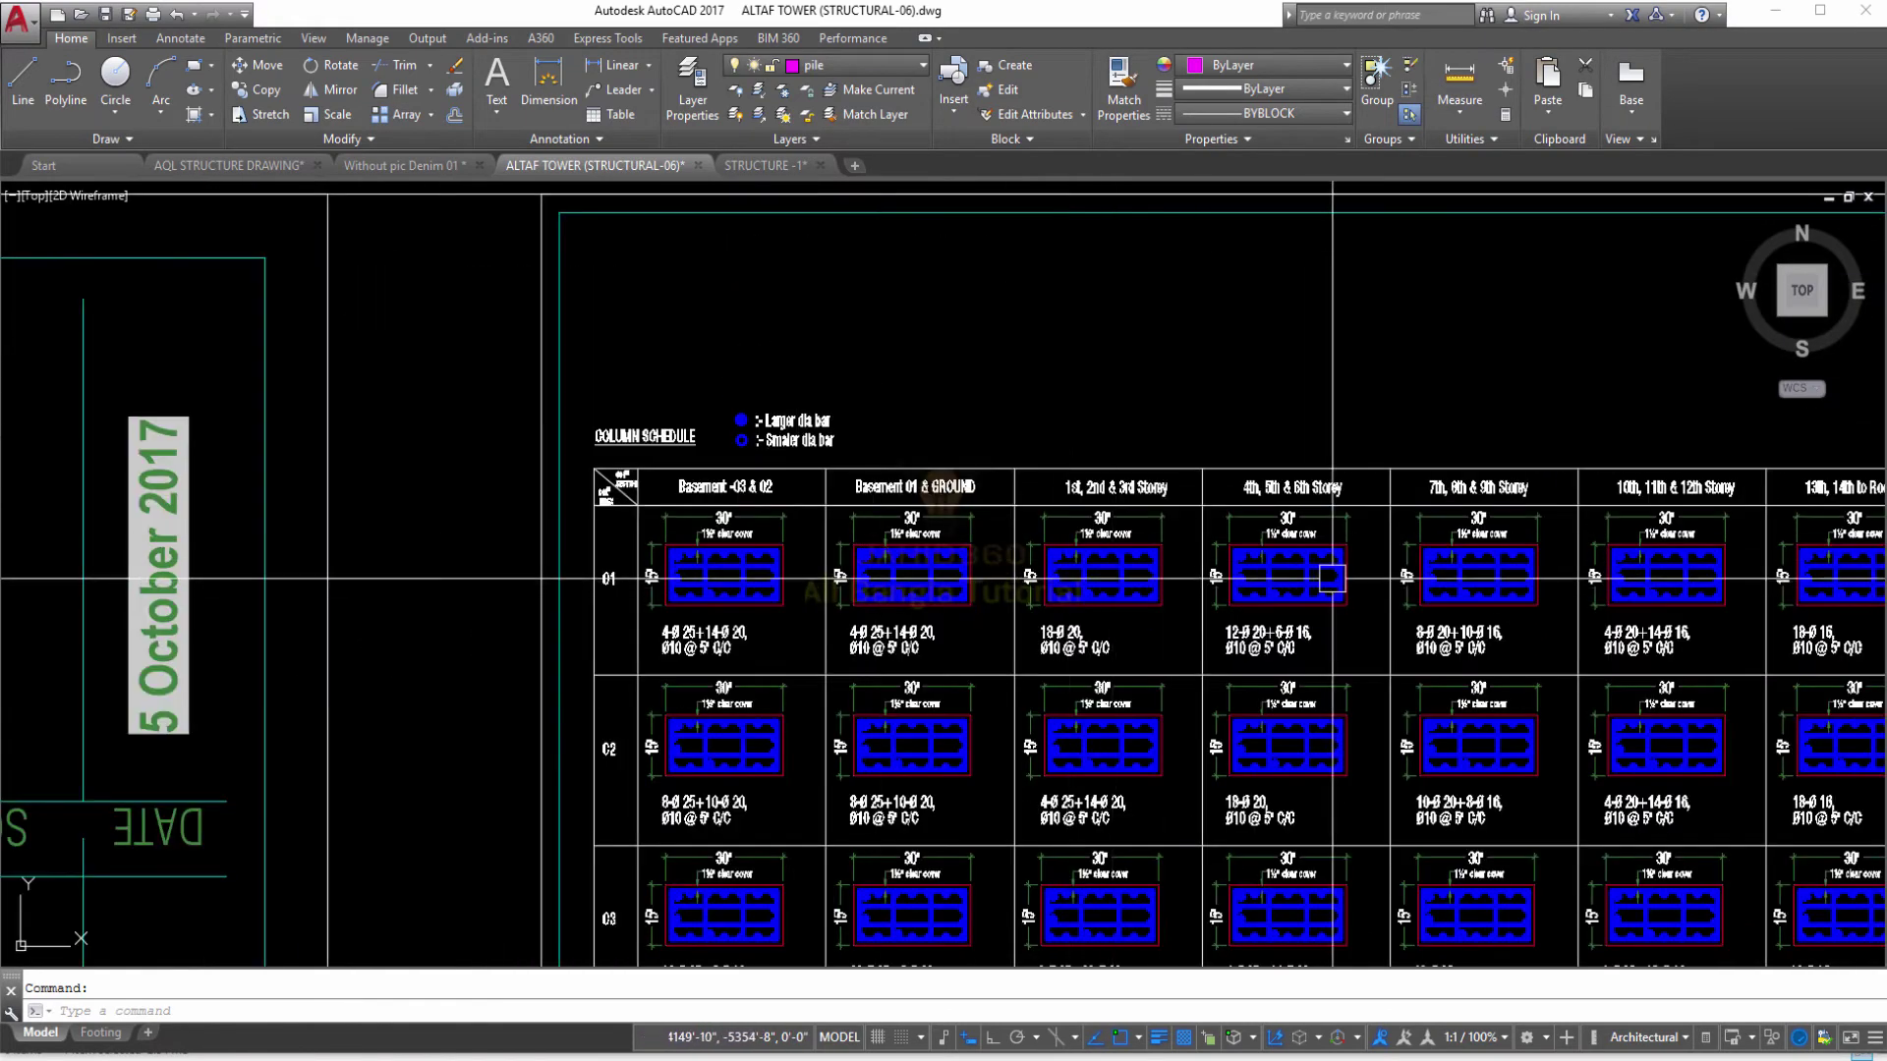
scroll(1272, 536, up, 4)
Step: Pan the mat foundation plan sheets, including the yellow foundation sheet, into view
scroll(903, 423, down, 5)
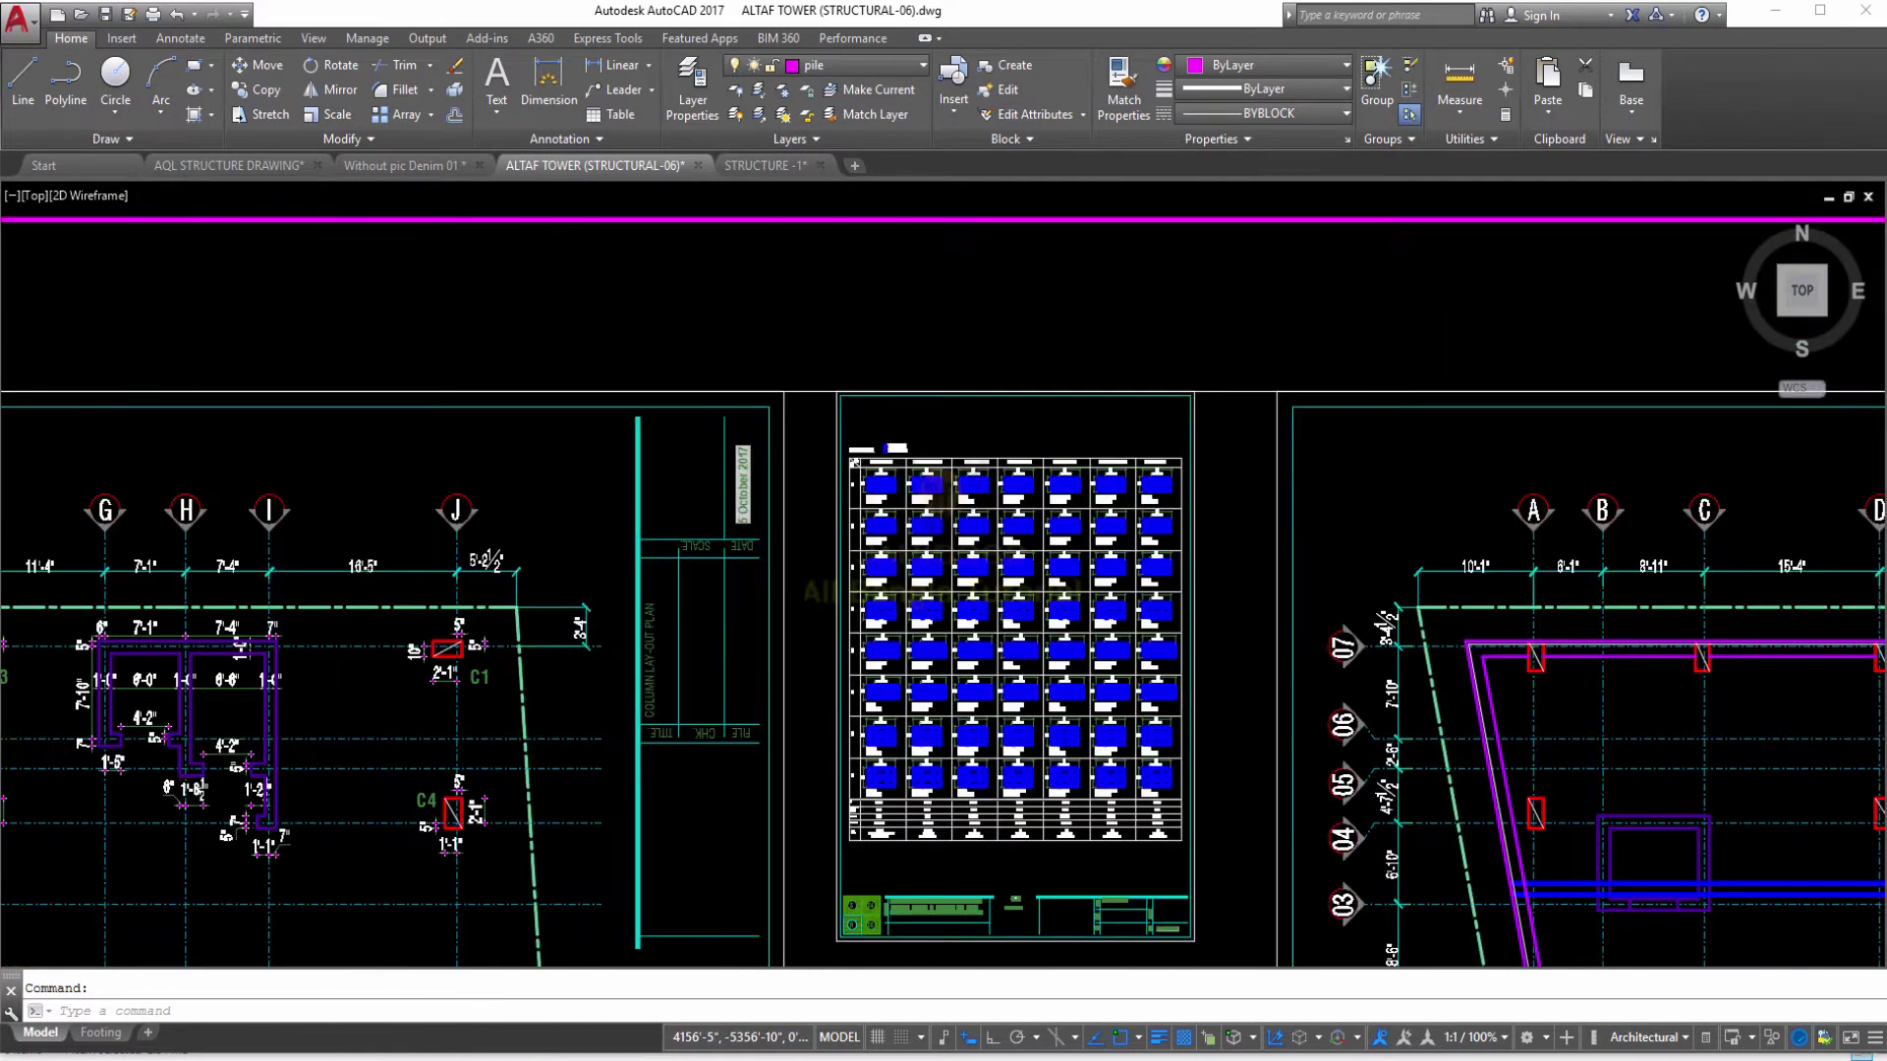
scroll(903, 422, down, 4)
scroll(1297, 635, up, 2)
middle_drag(1297, 635, 606, 561)
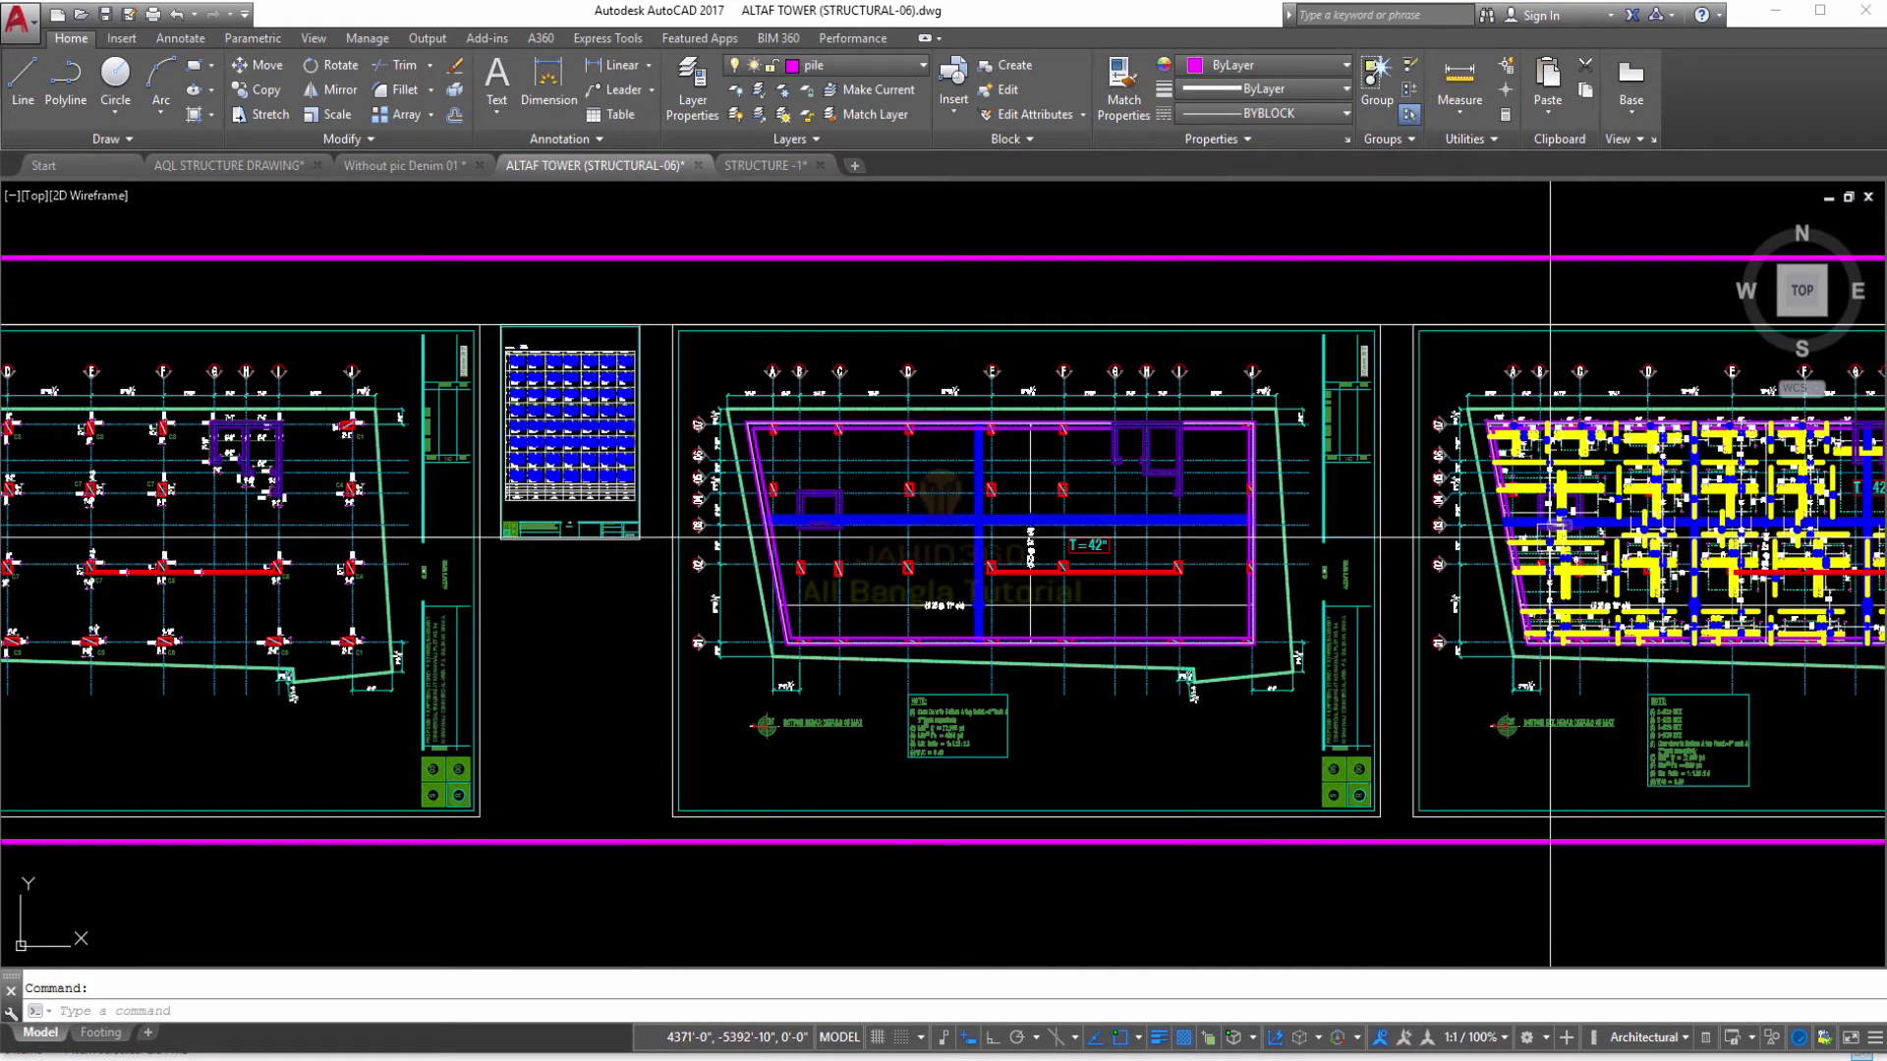
middle_drag(1549, 537, 585, 537)
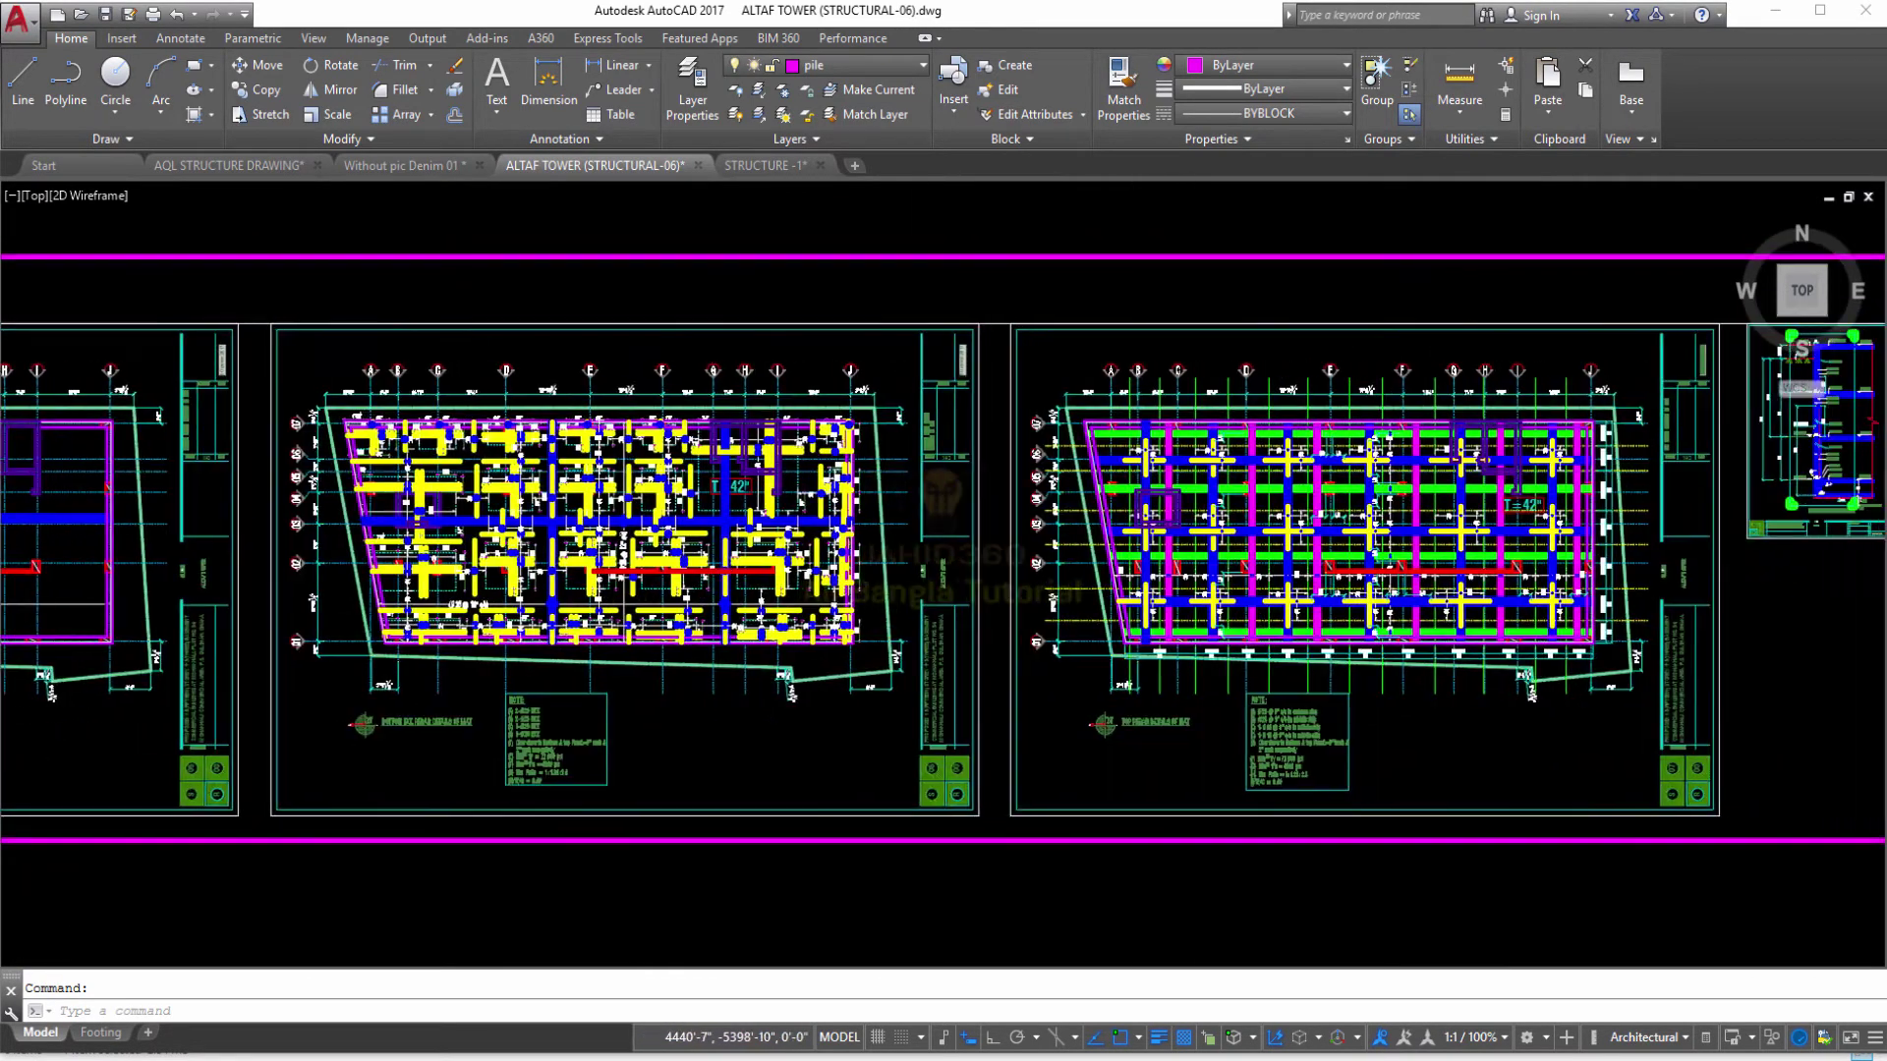
Step: Zoom over the mat rebar details, then out to the column layout plan
scroll(1200, 567, down, 2)
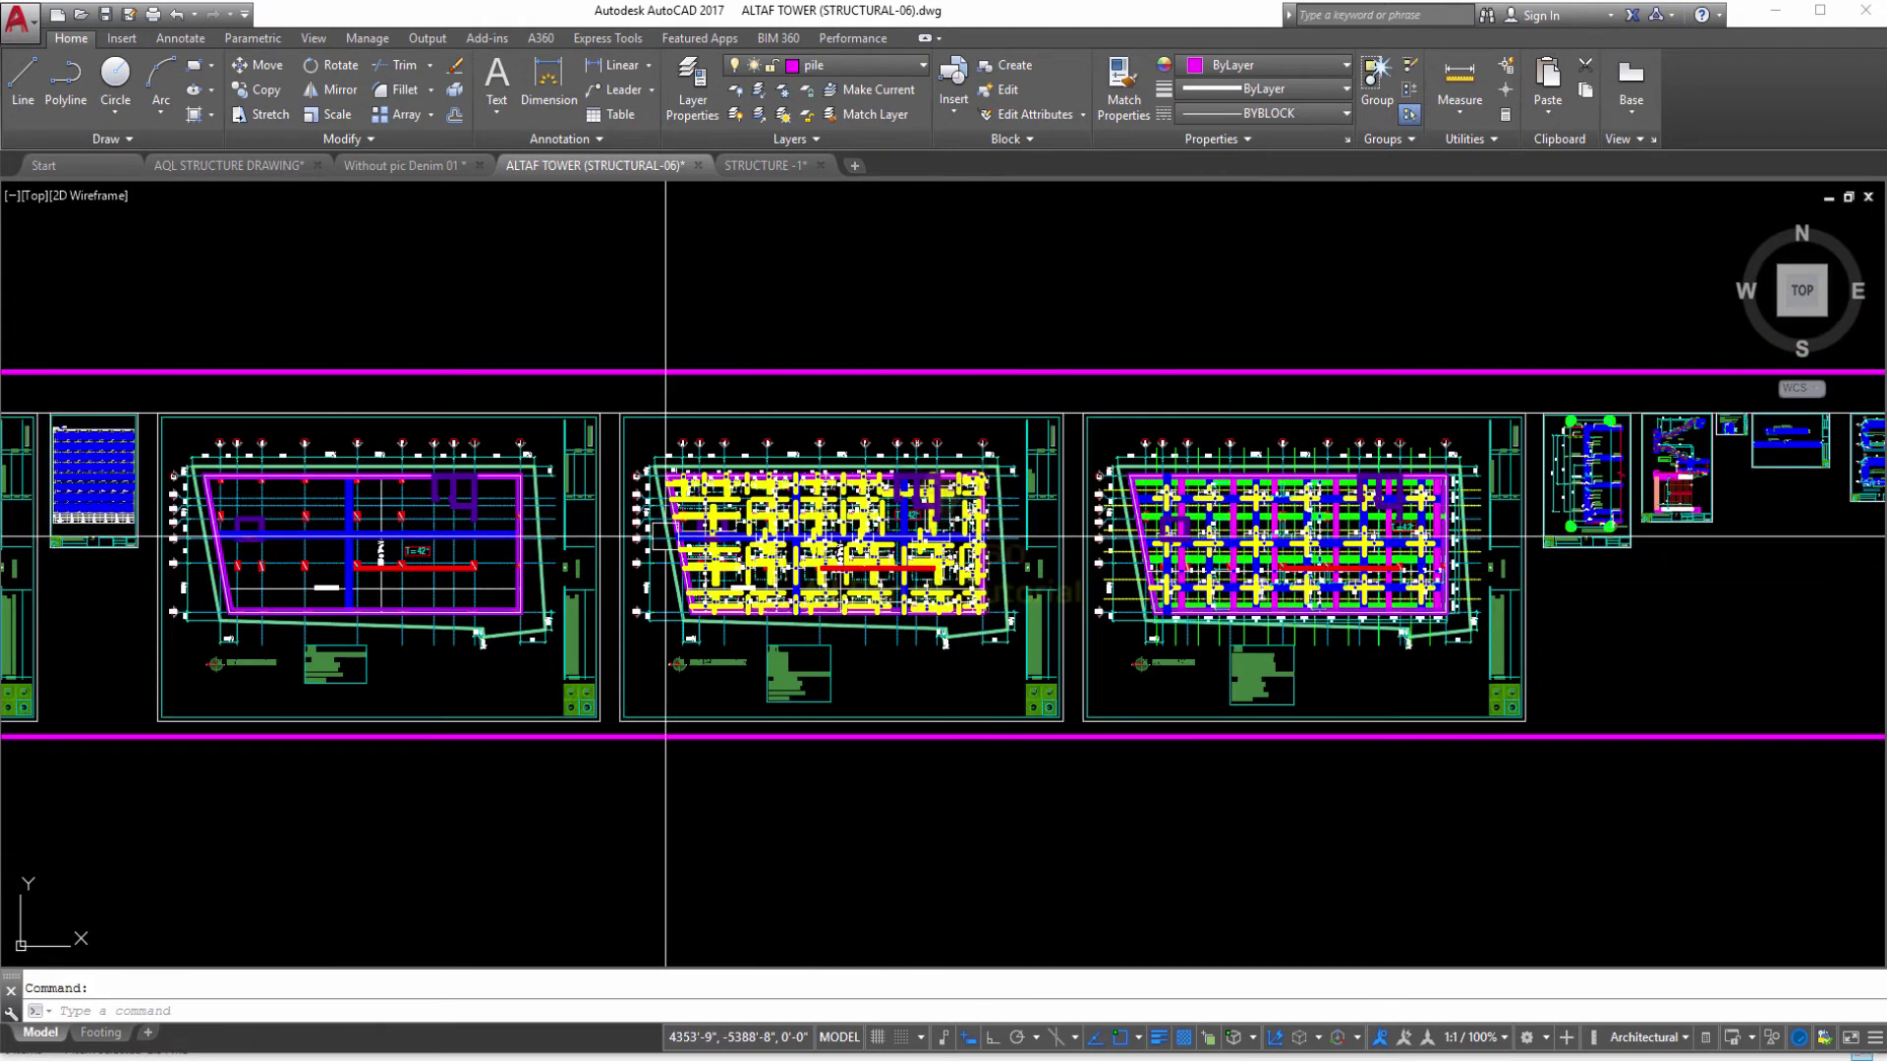
scroll(1626, 501, up, 10)
scroll(1376, 590, up, 3)
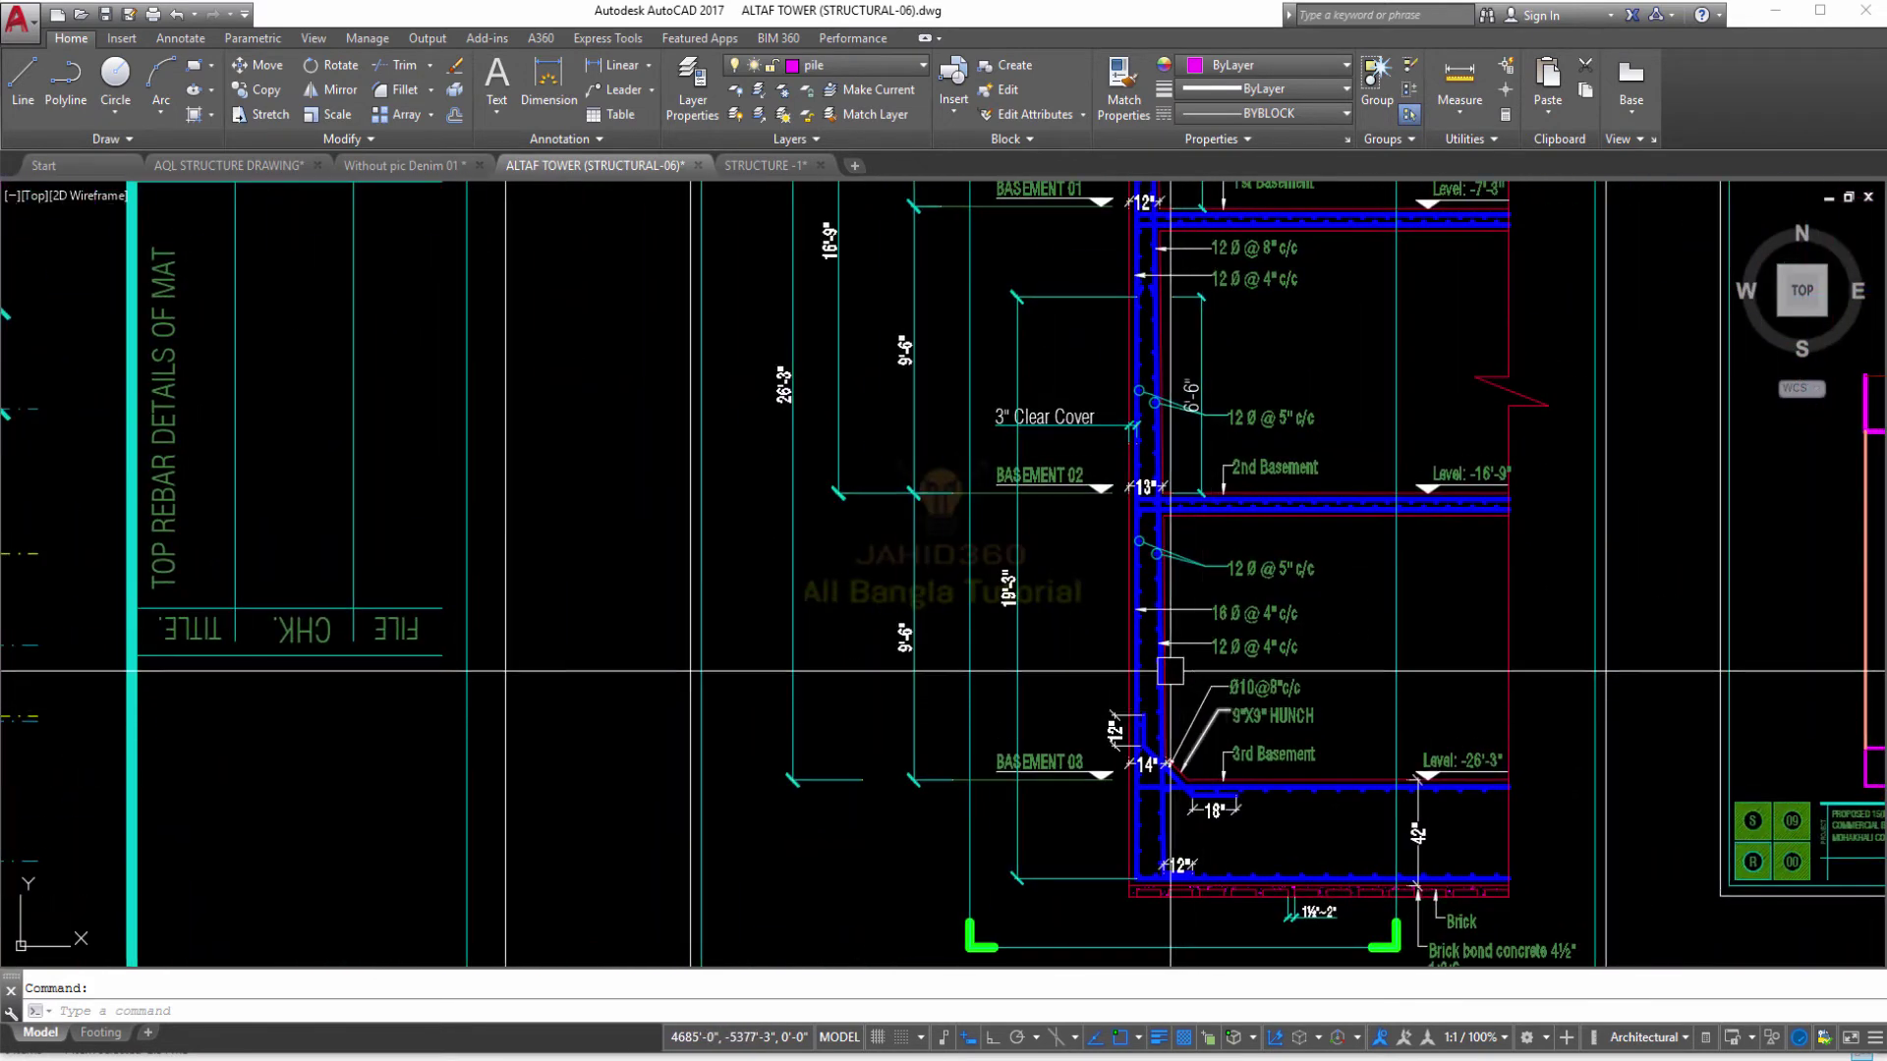
scroll(1250, 584, down, 4)
scroll(1251, 584, down, 3)
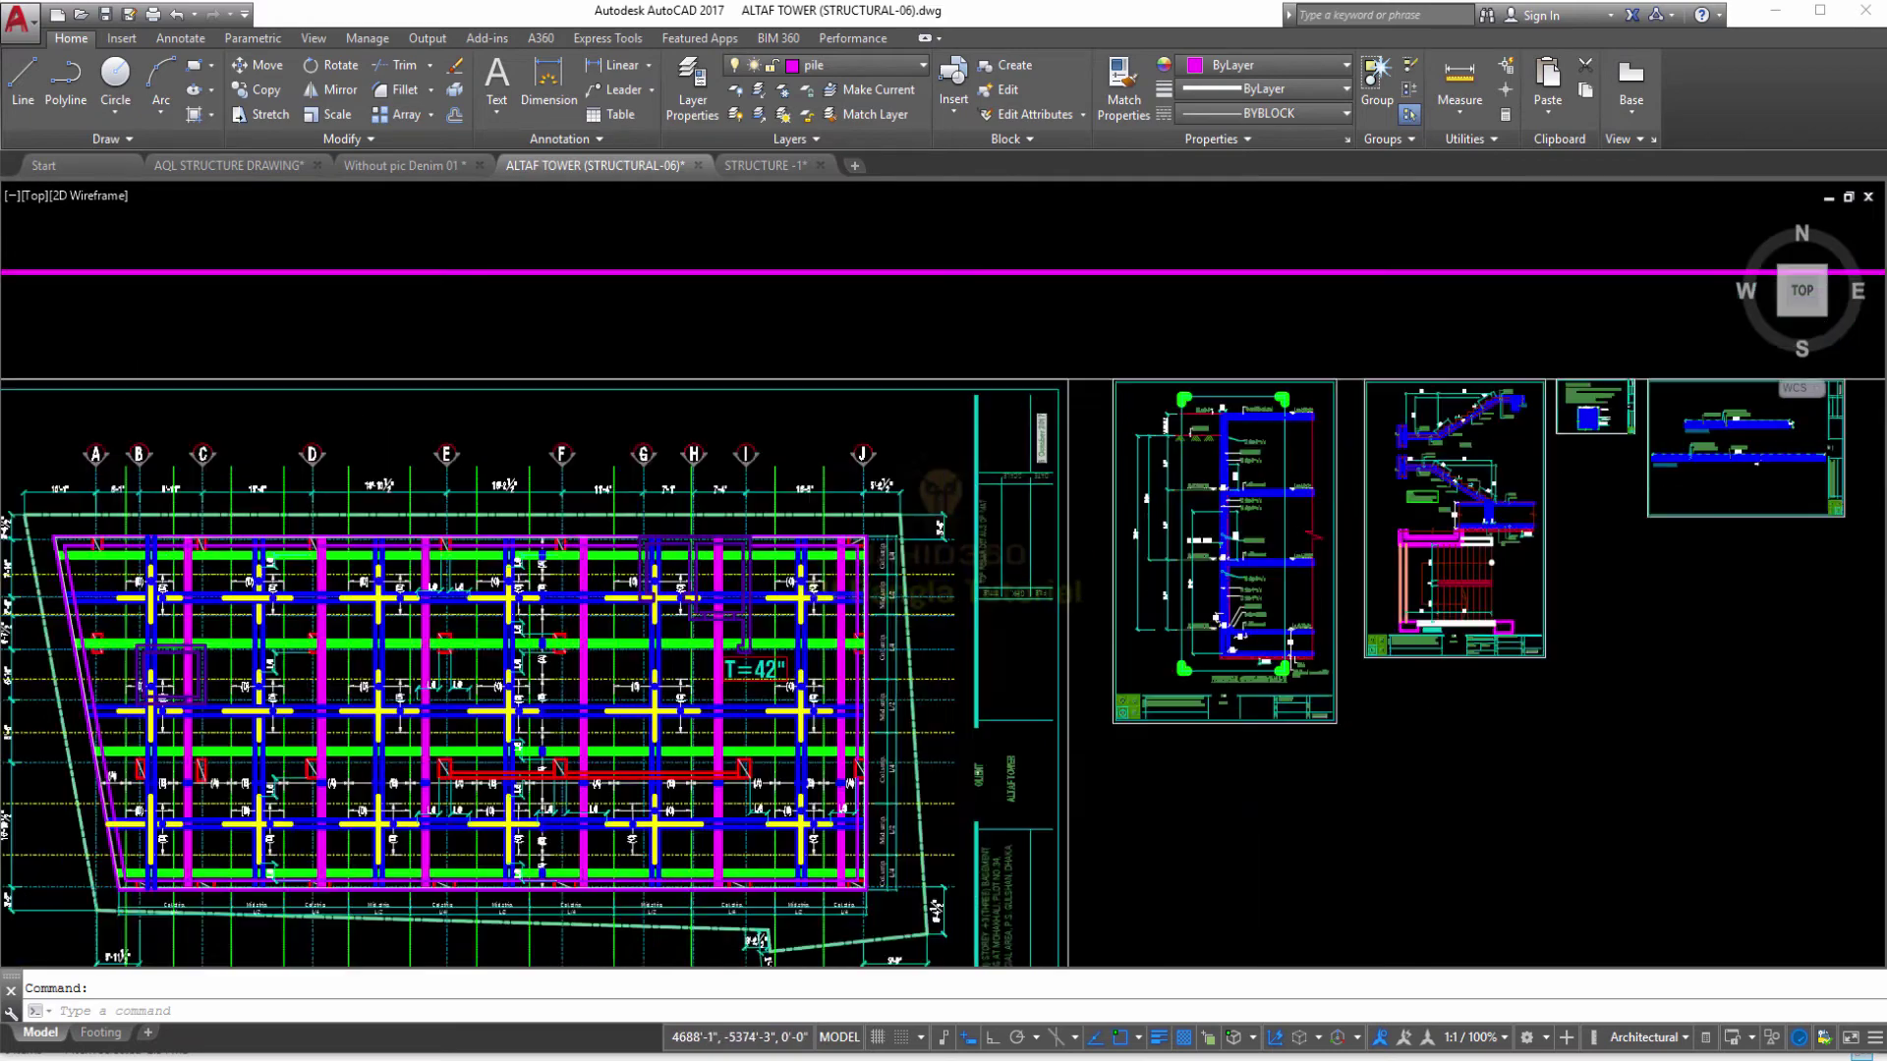
scroll(653, 590, down, 2)
scroll(539, 622, up, 3)
scroll(540, 622, up, 3)
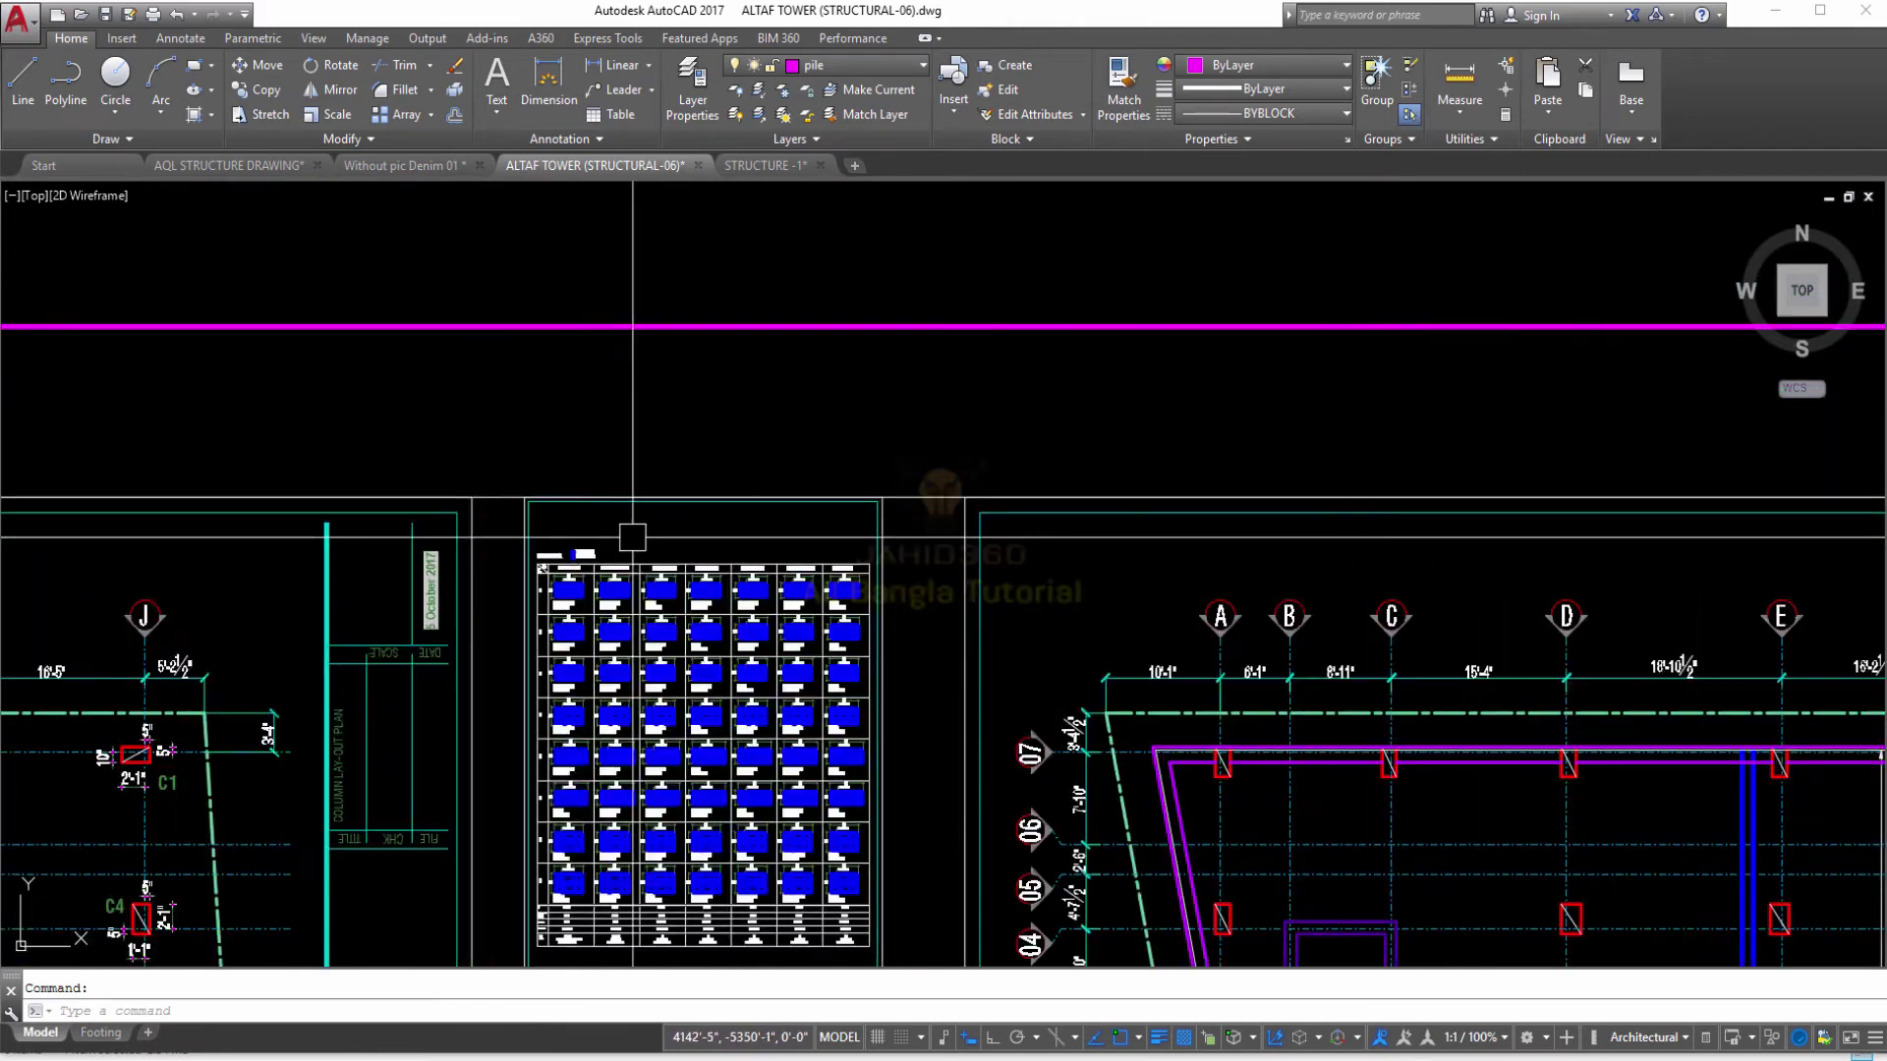
scroll(623, 540, up, 2)
scroll(687, 570, up, 2)
scroll(801, 539, up, 2)
scroll(803, 539, up, 5)
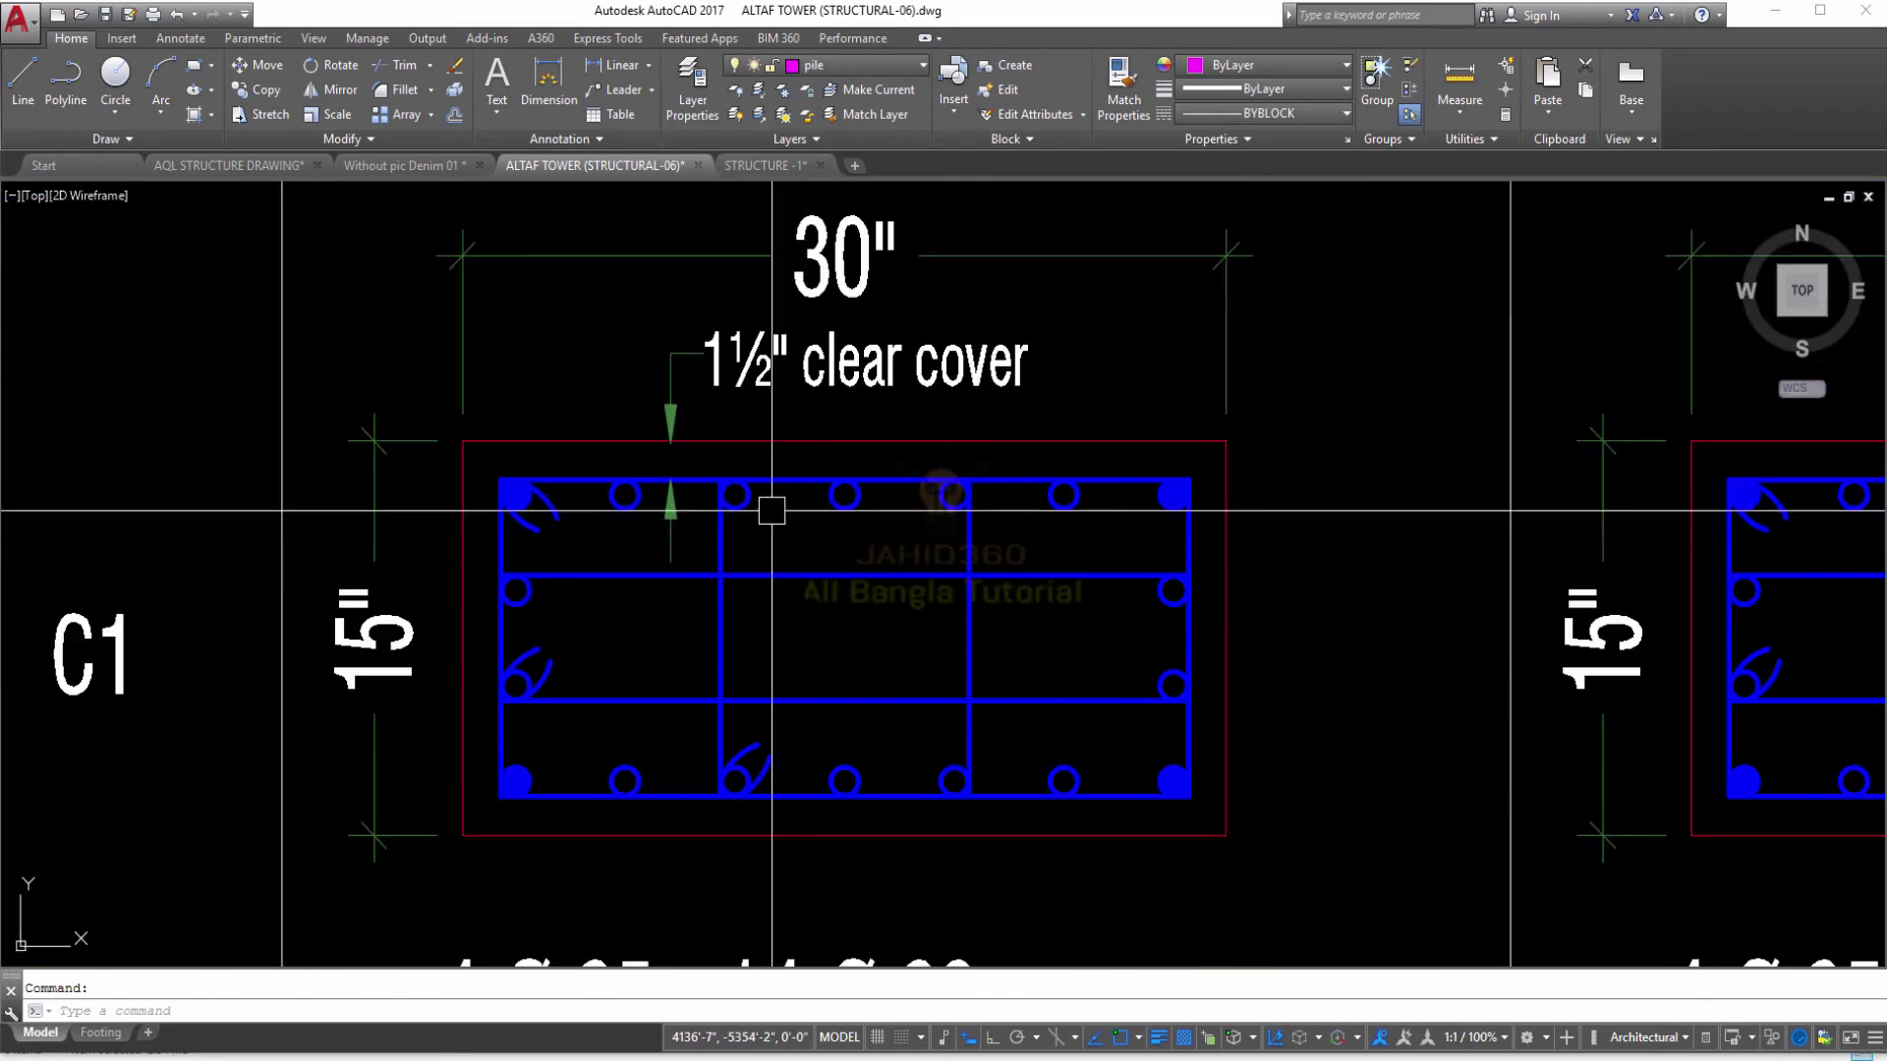
scroll(535, 501, up, 2)
scroll(576, 510, down, 2)
middle_drag(577, 510, 630, 236)
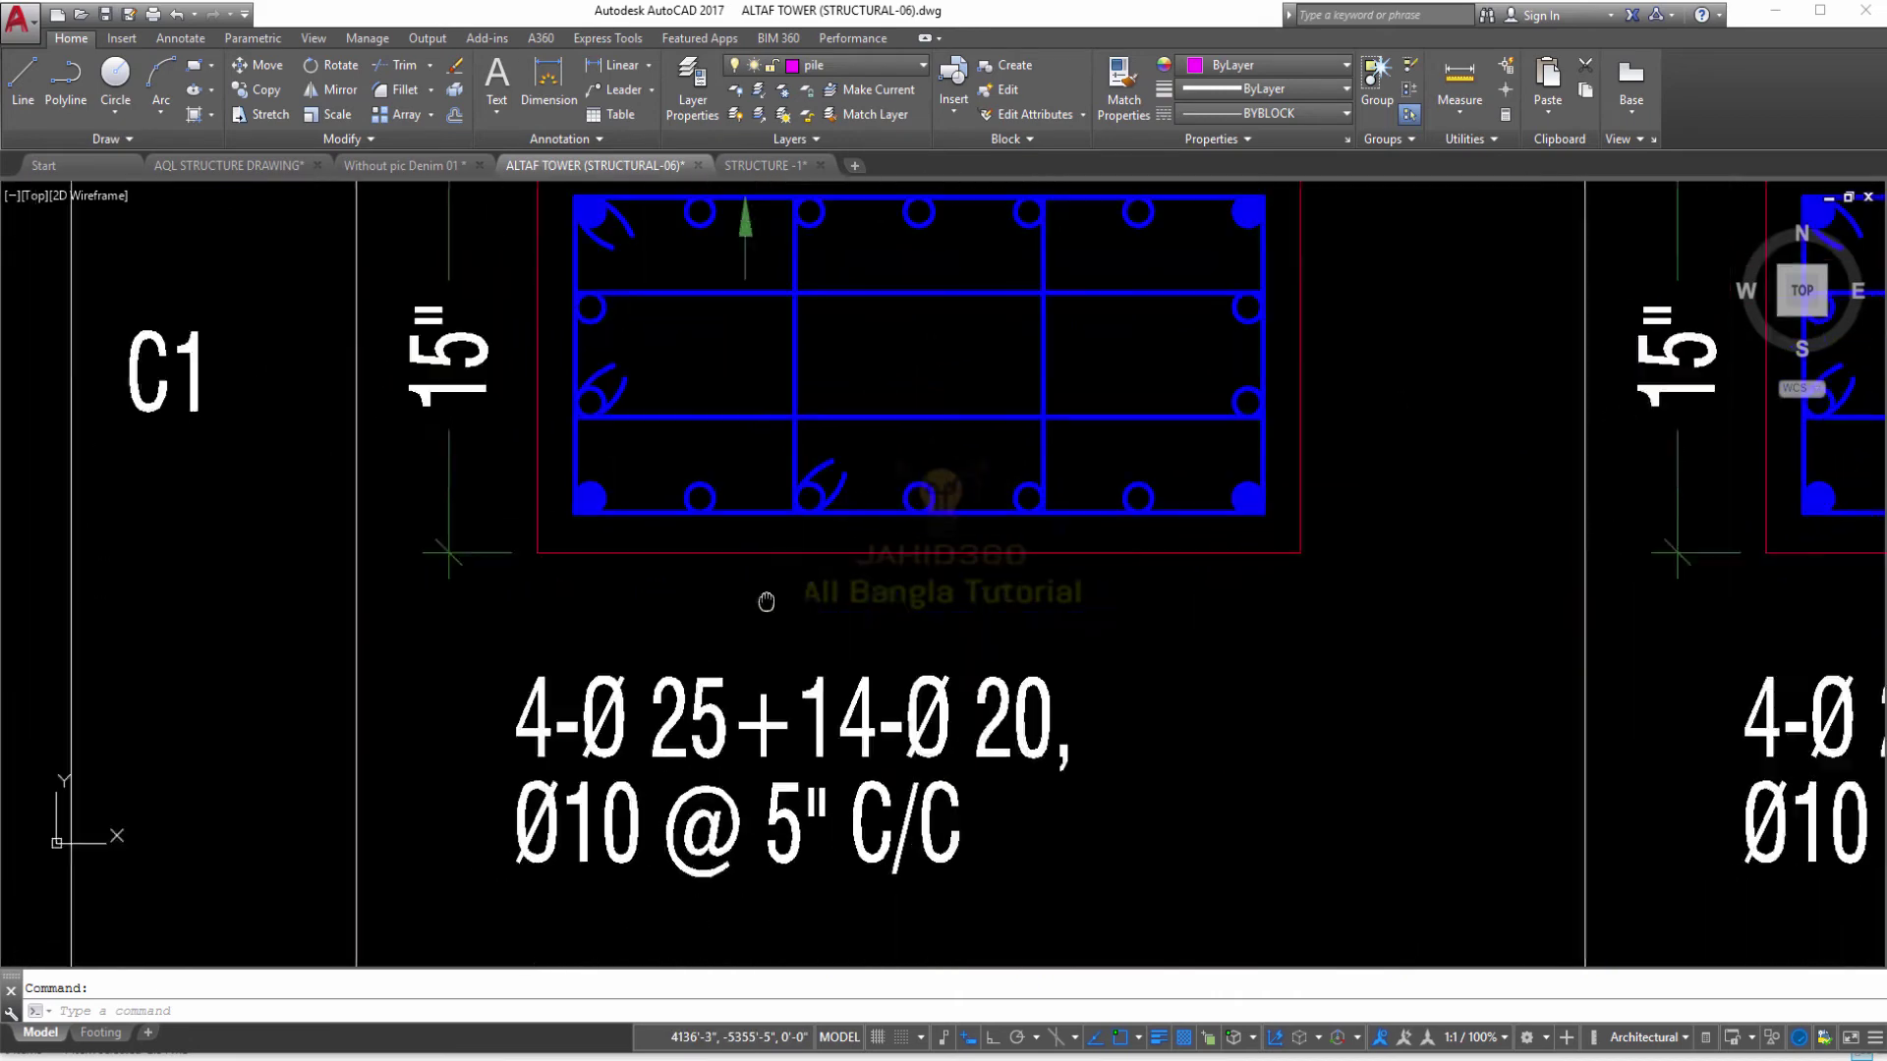
scroll(796, 735, up, 2)
scroll(796, 735, down, 2)
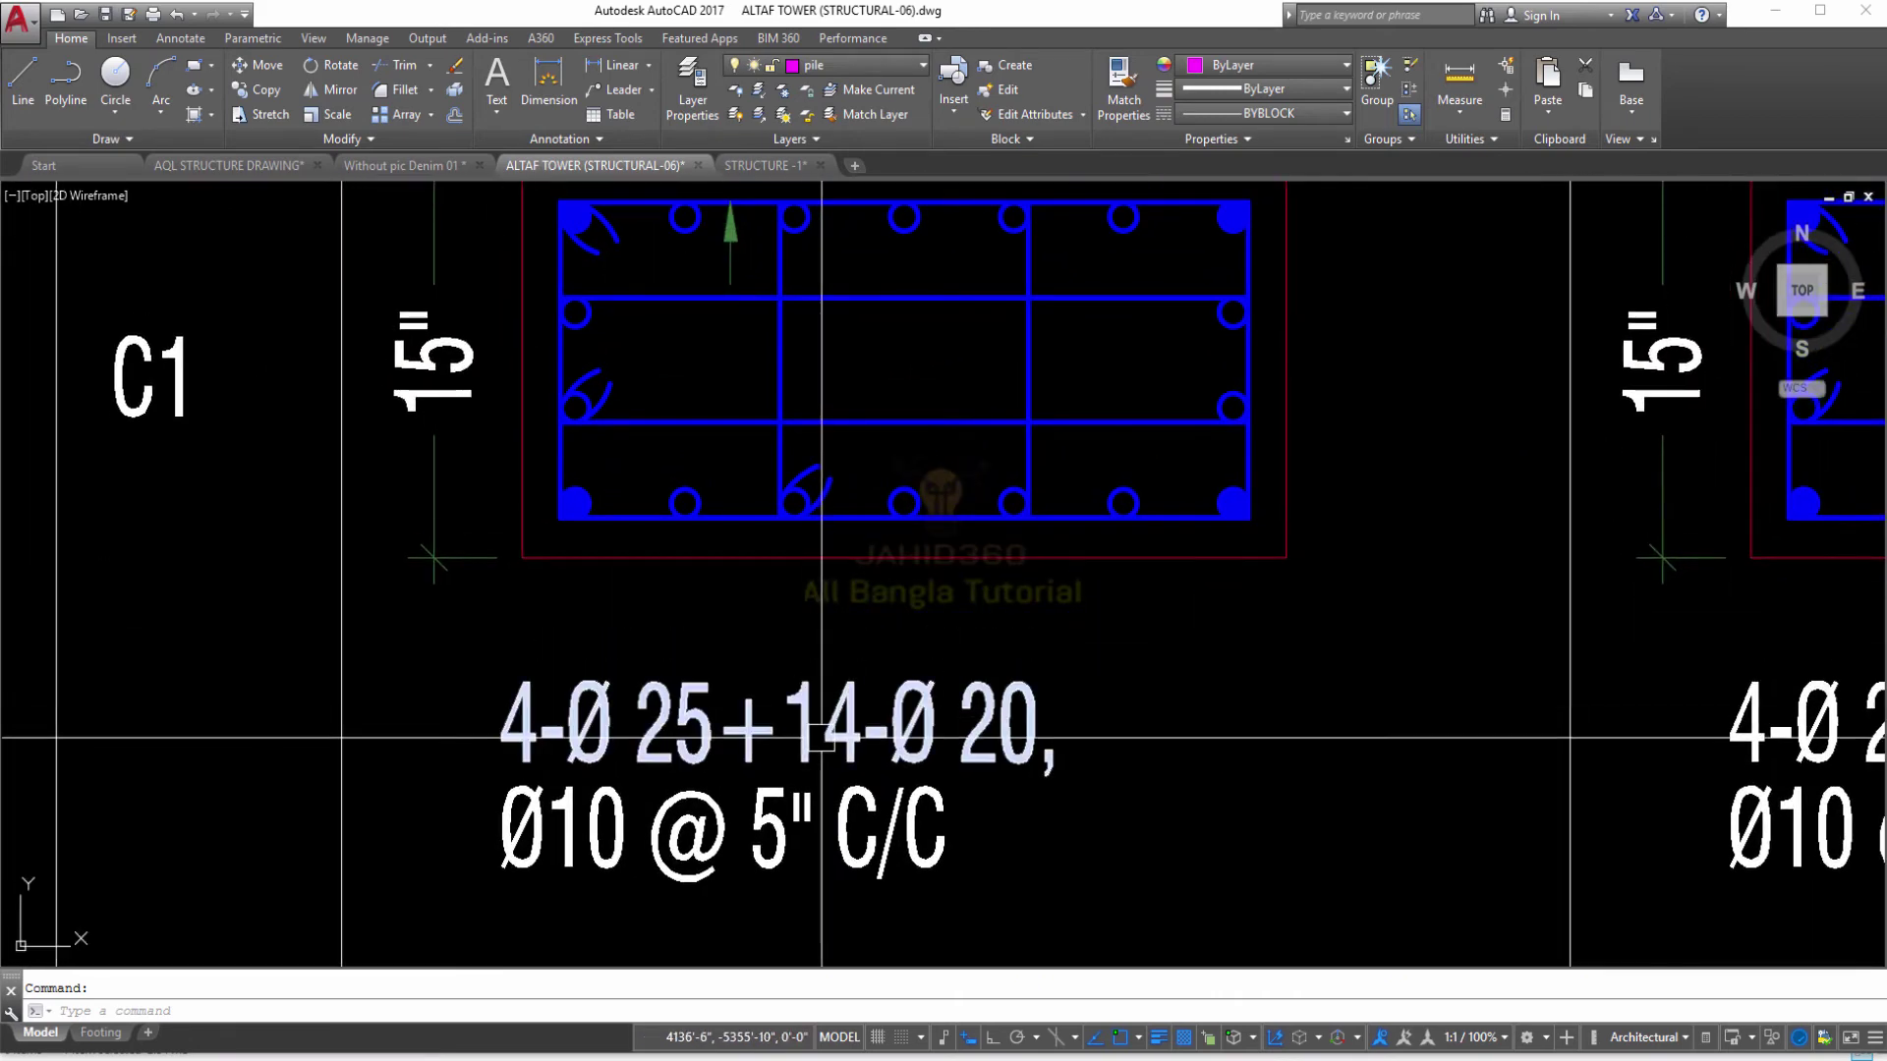
scroll(988, 731, down, 1)
scroll(993, 737, up, 1)
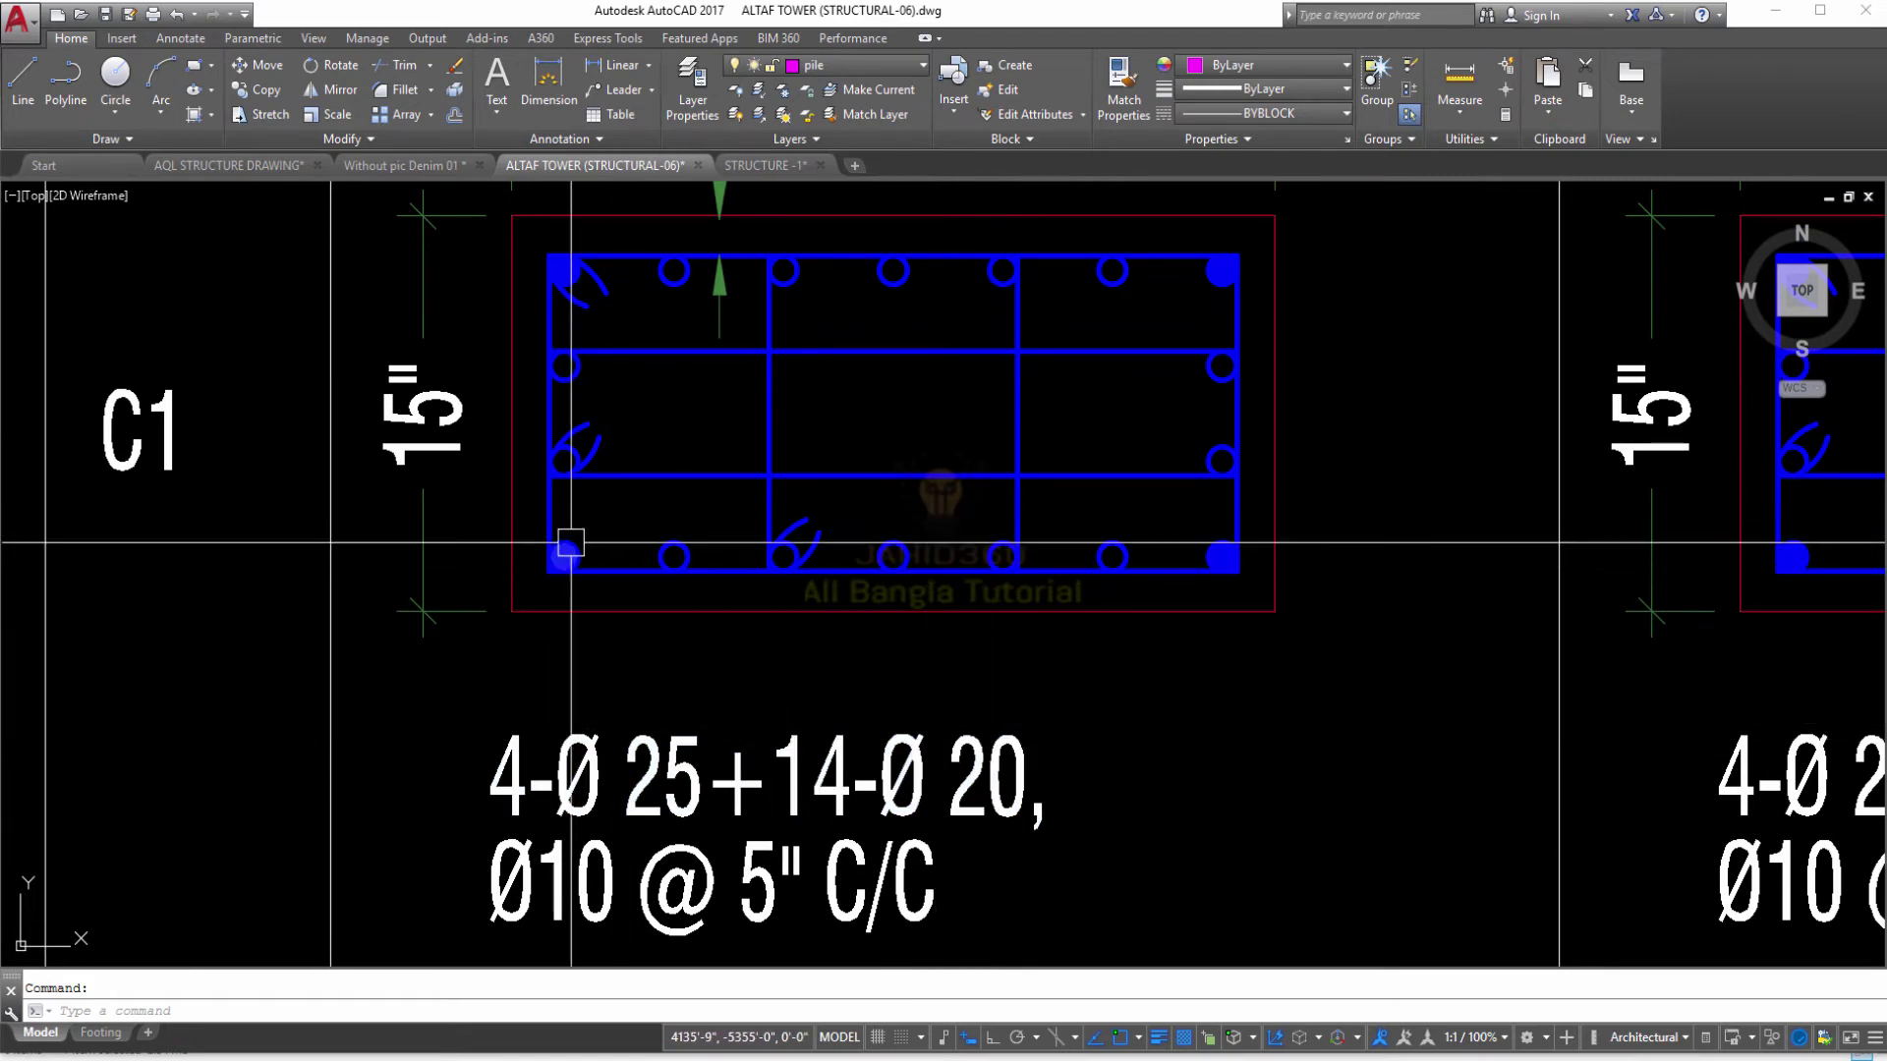
scroll(580, 589, down, 3)
middle_drag(580, 589, 560, 203)
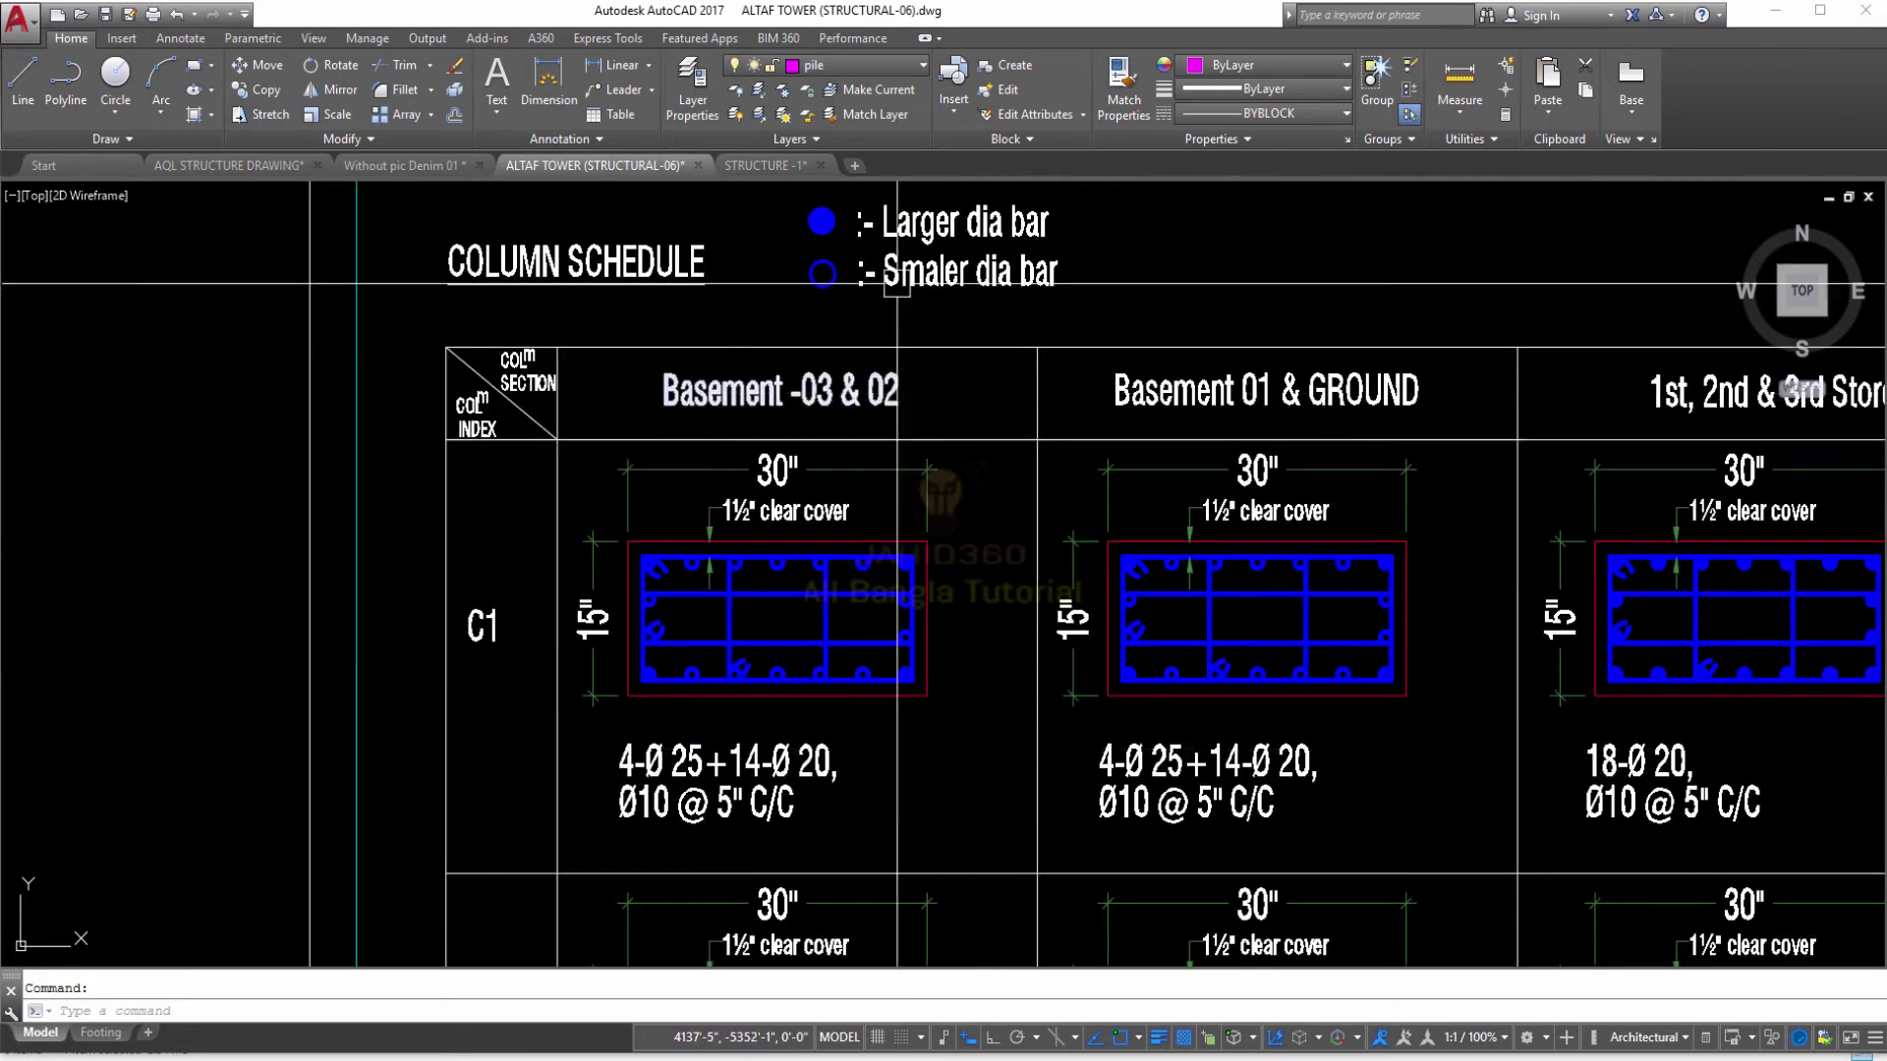
scroll(857, 206, up, 1)
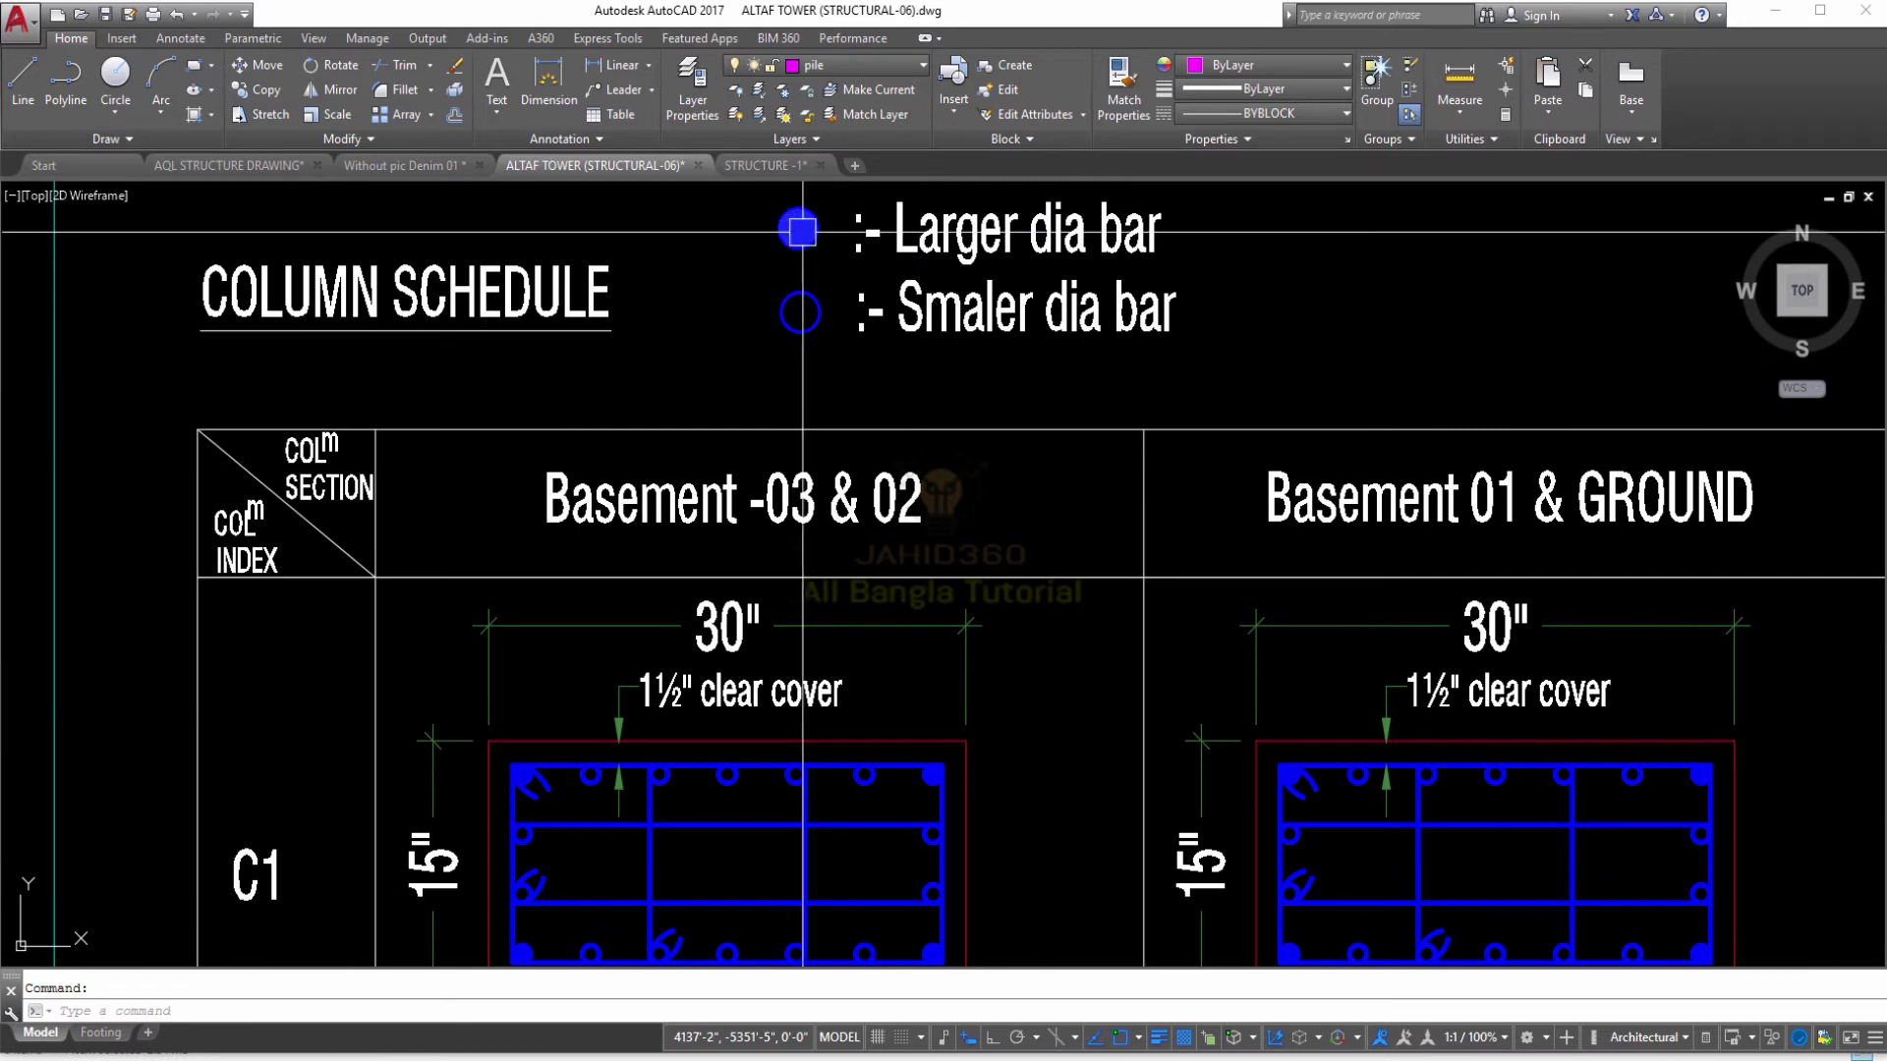
scroll(919, 233, down, 3)
scroll(683, 774, up, 4)
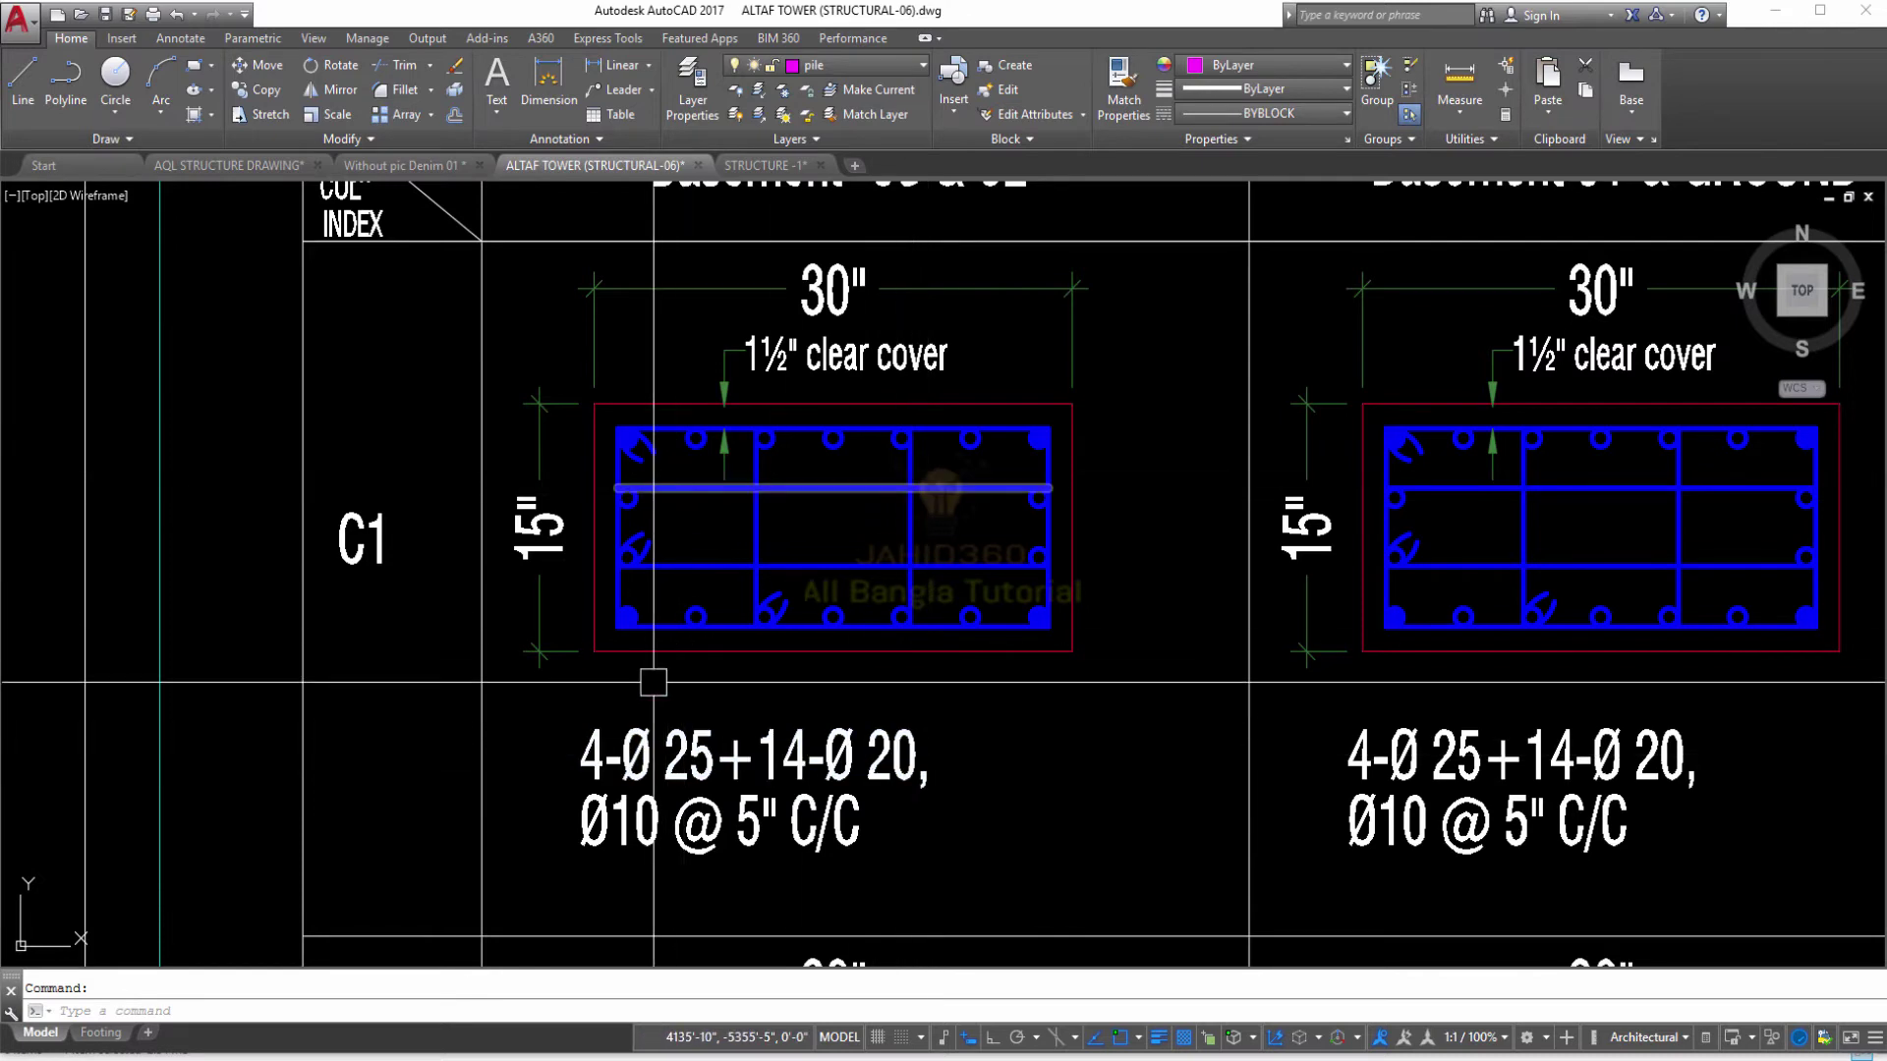
scroll(905, 645, up, 3)
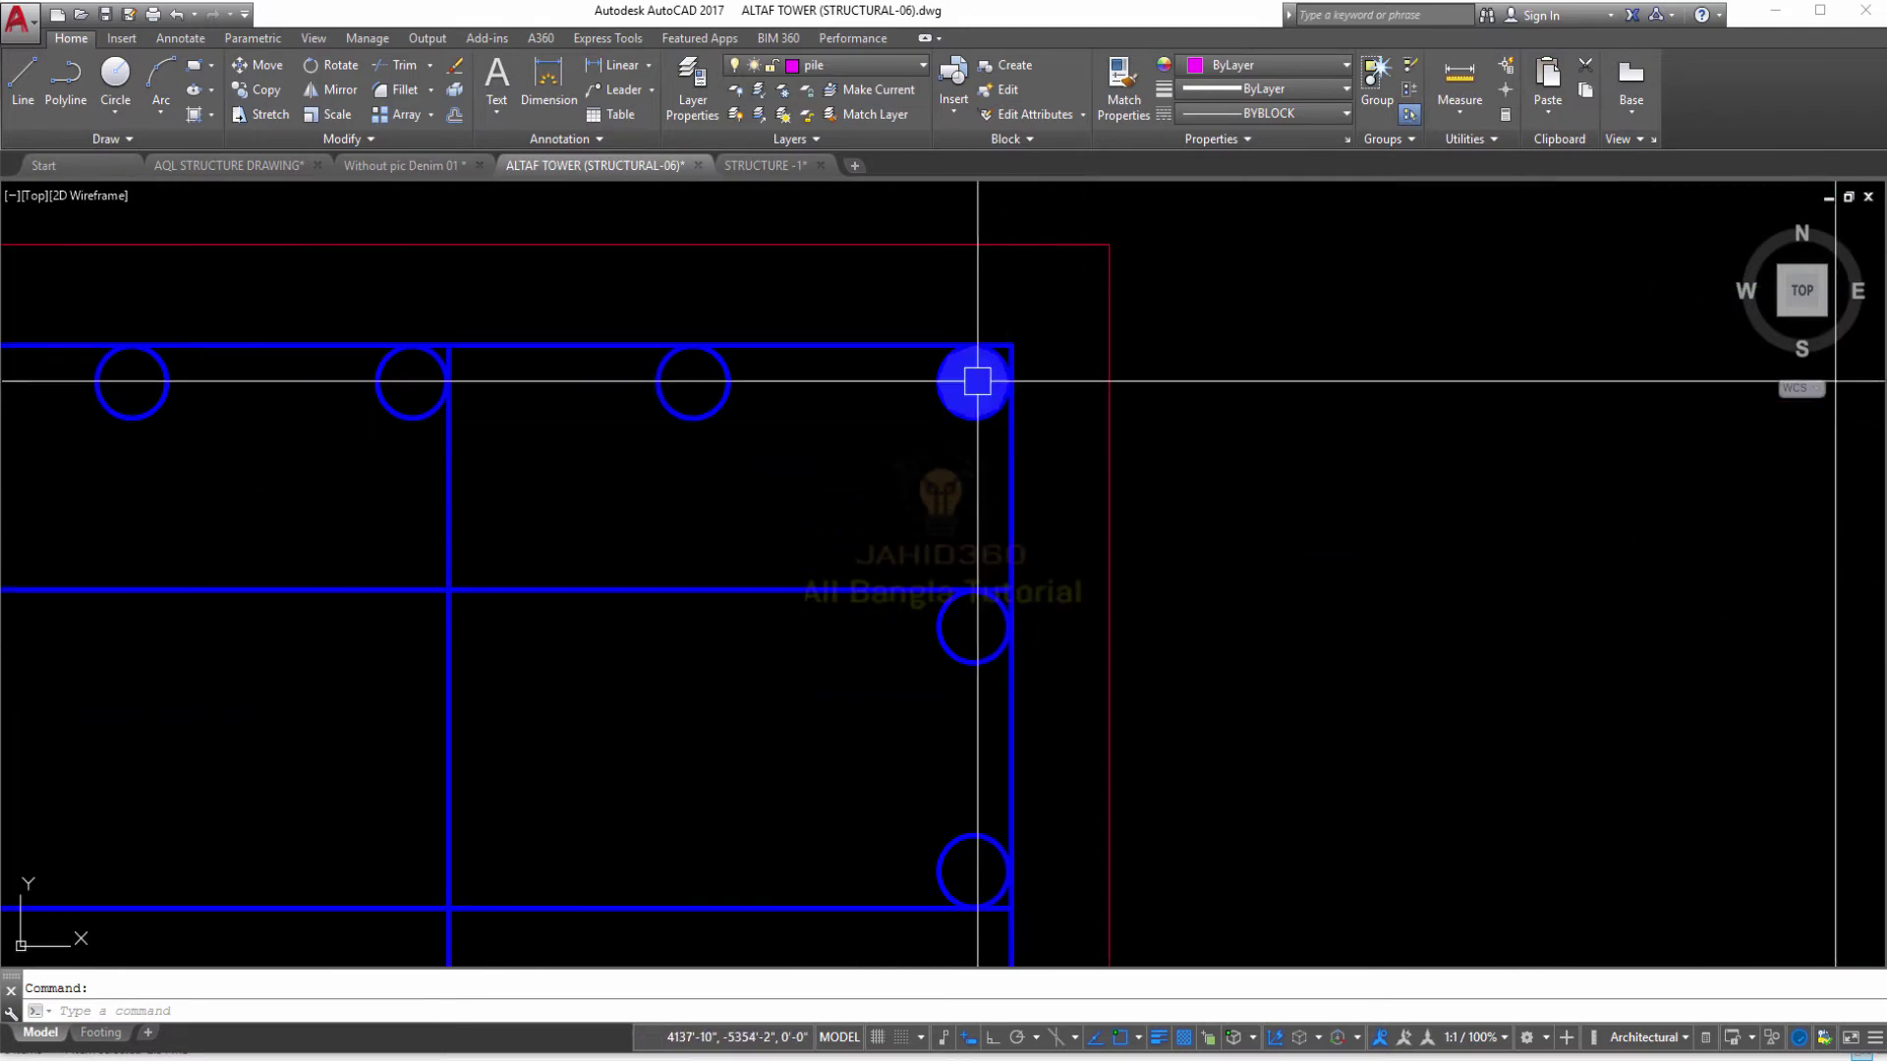
scroll(987, 651, down, 1)
middle_drag(988, 652, 1139, 580)
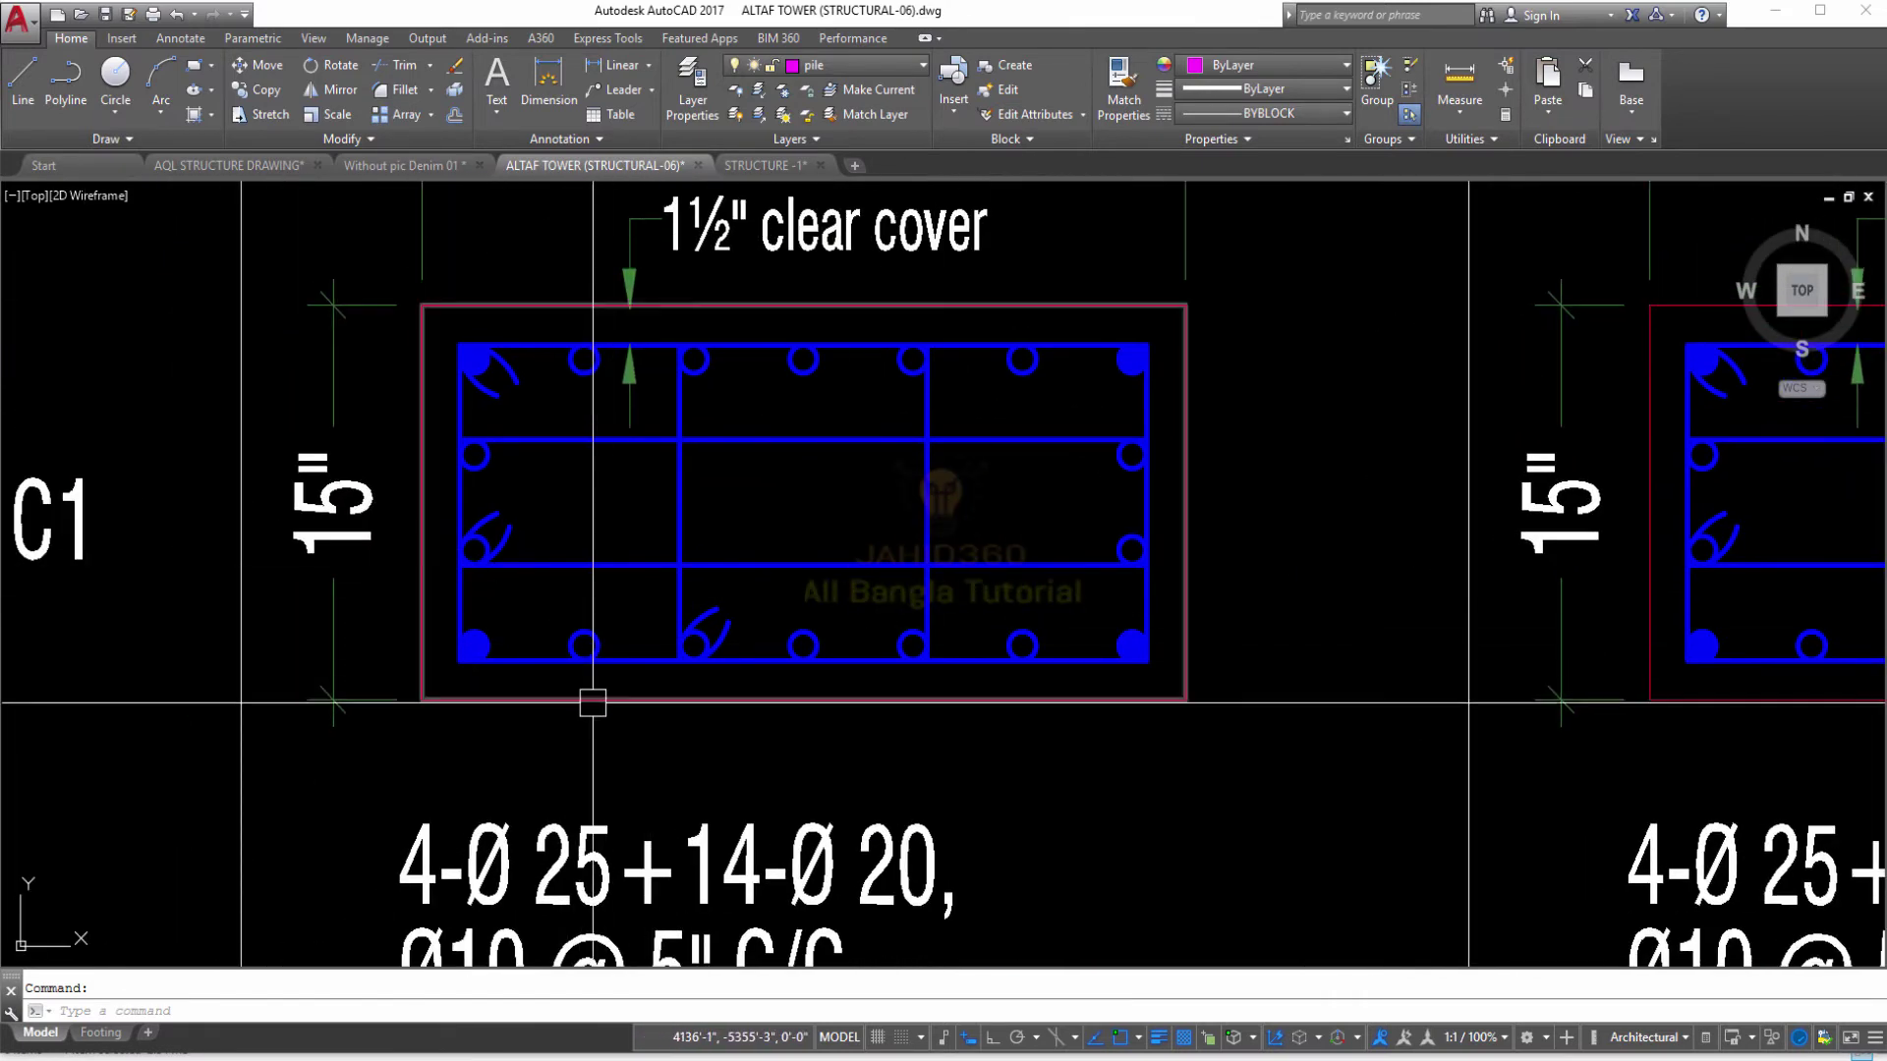
scroll(473, 407, up, 2)
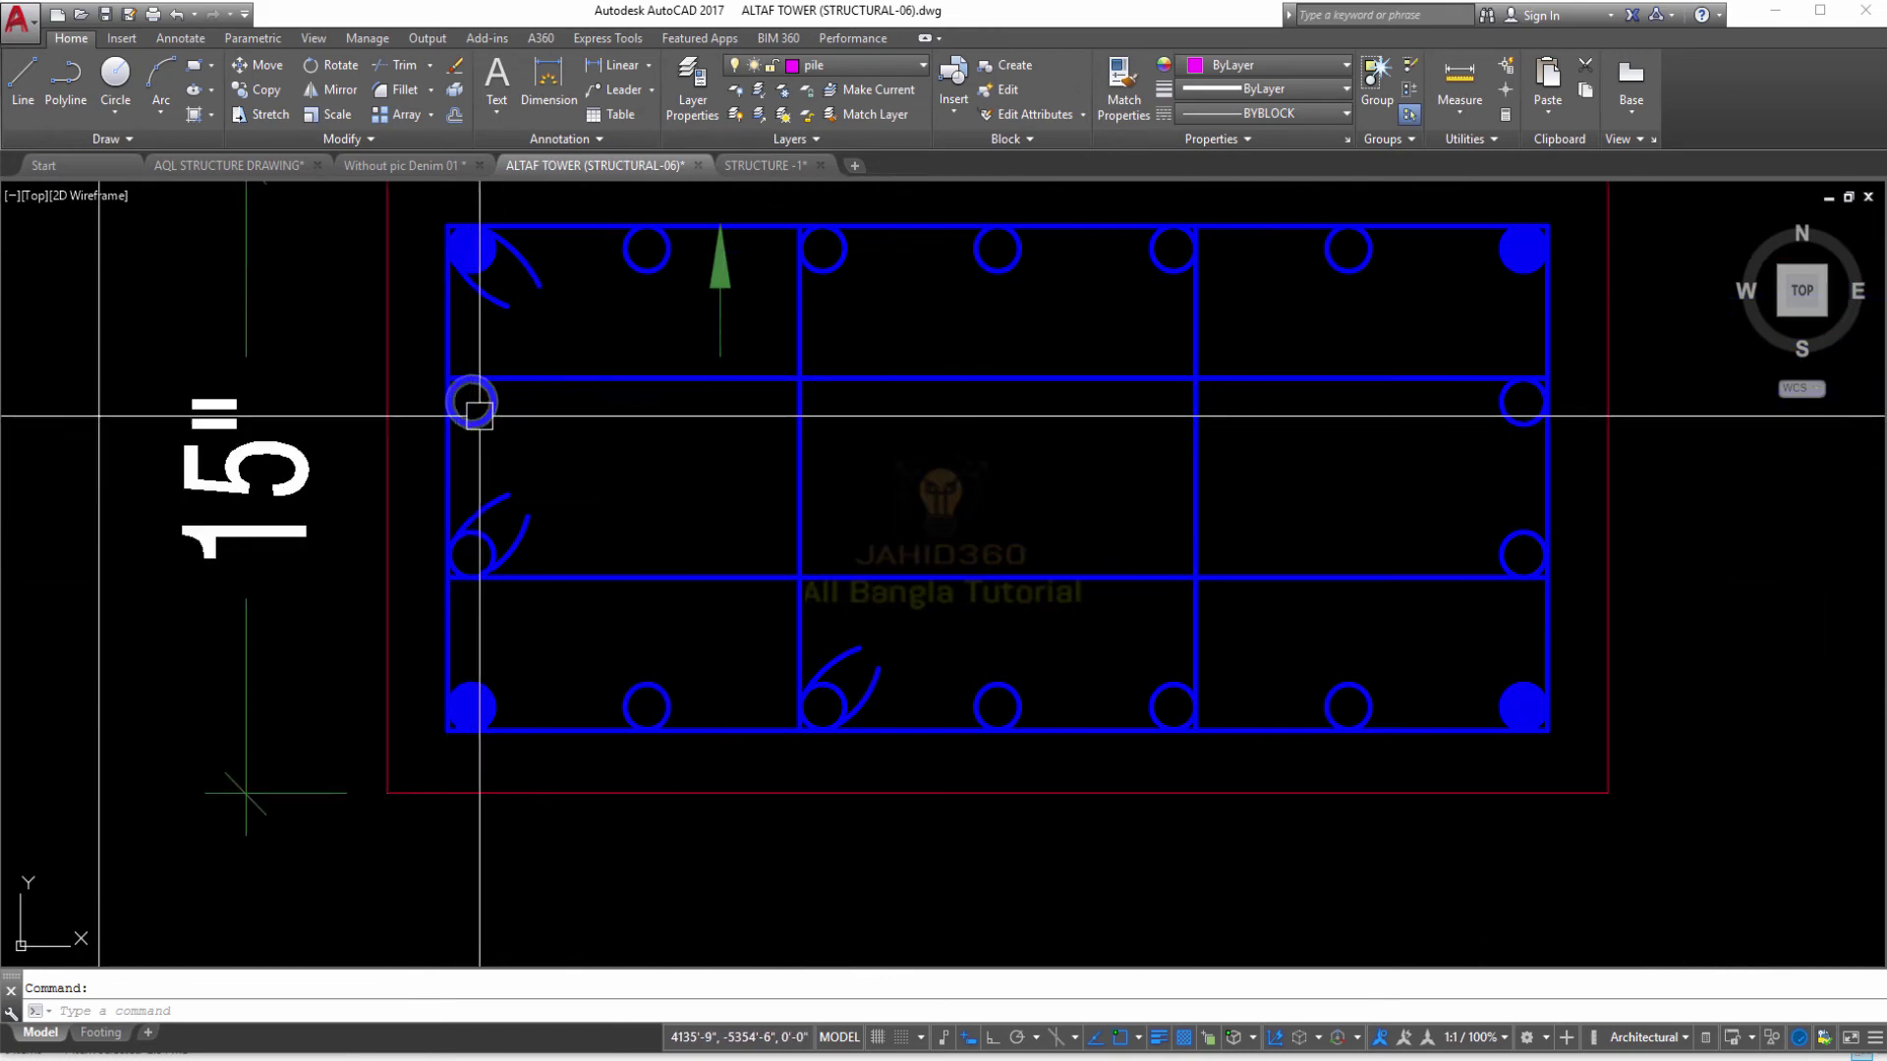
scroll(474, 408, down, 2)
scroll(718, 804, down, 2)
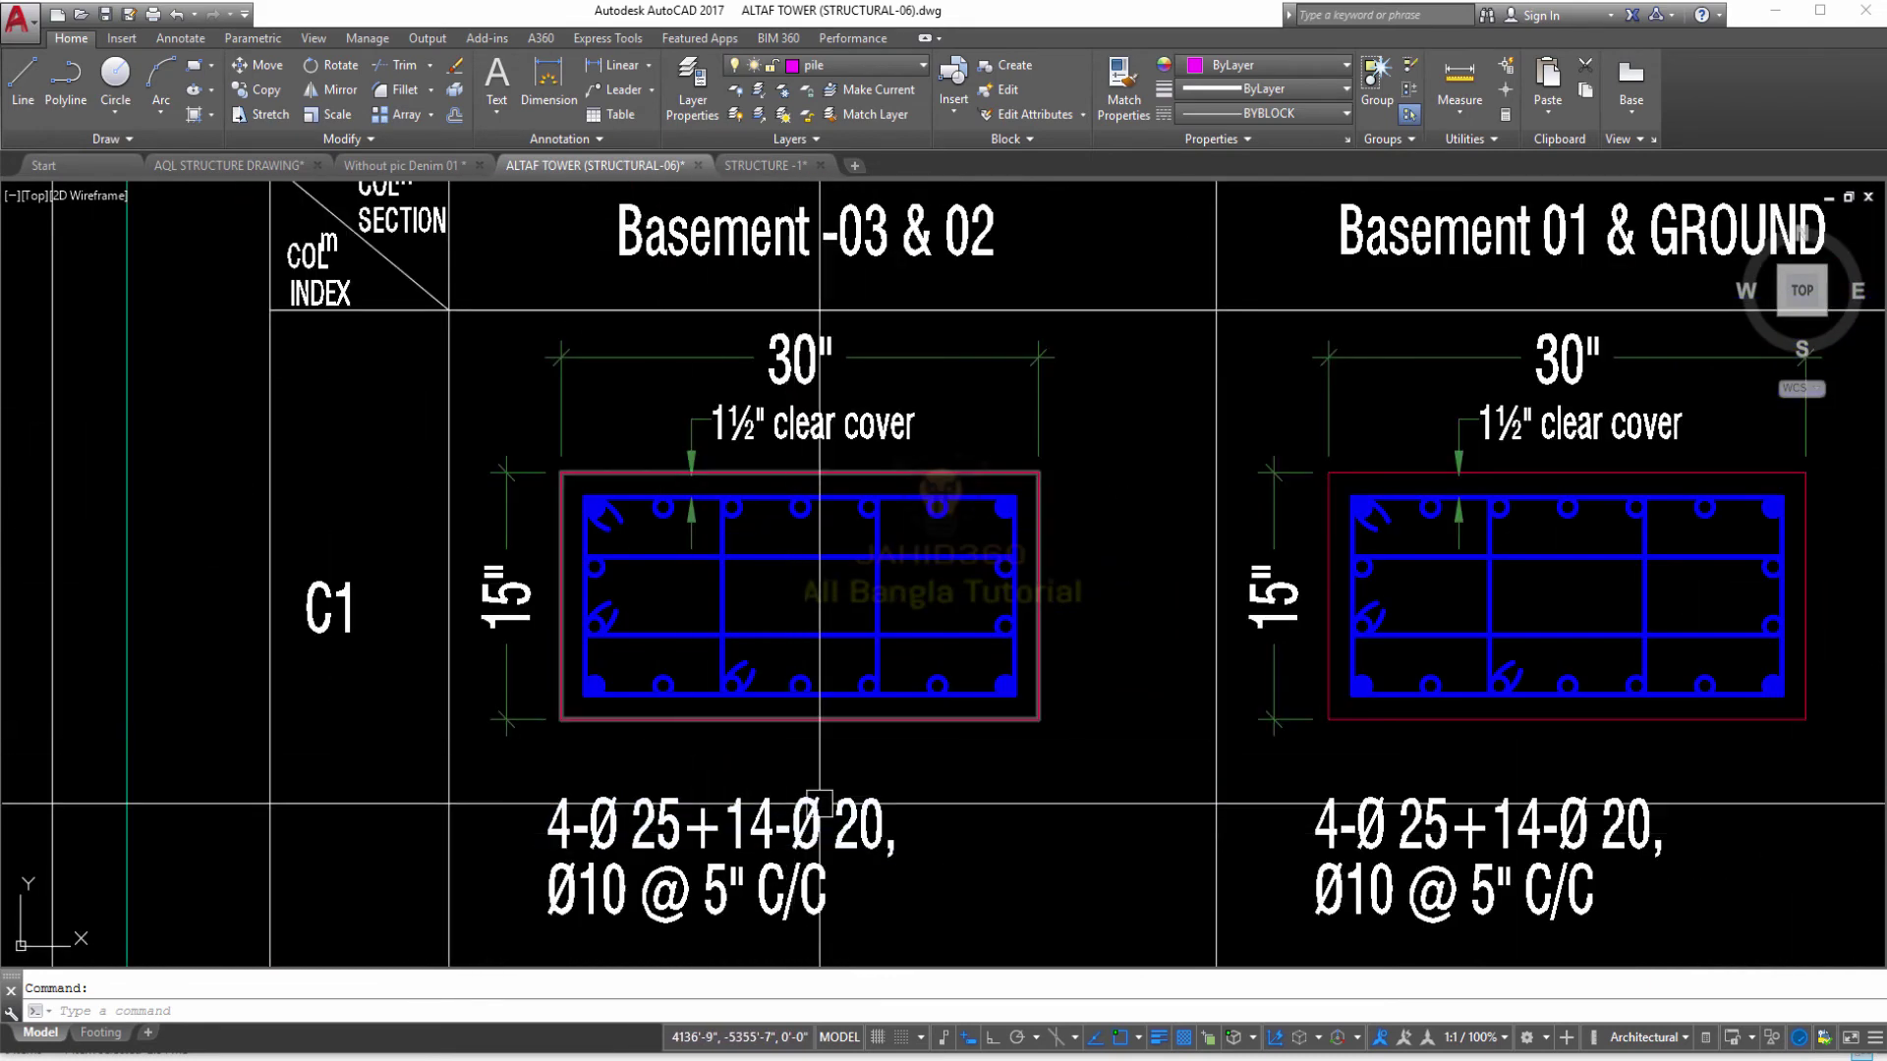
scroll(1159, 732, down, 5)
scroll(688, 777, up, 3)
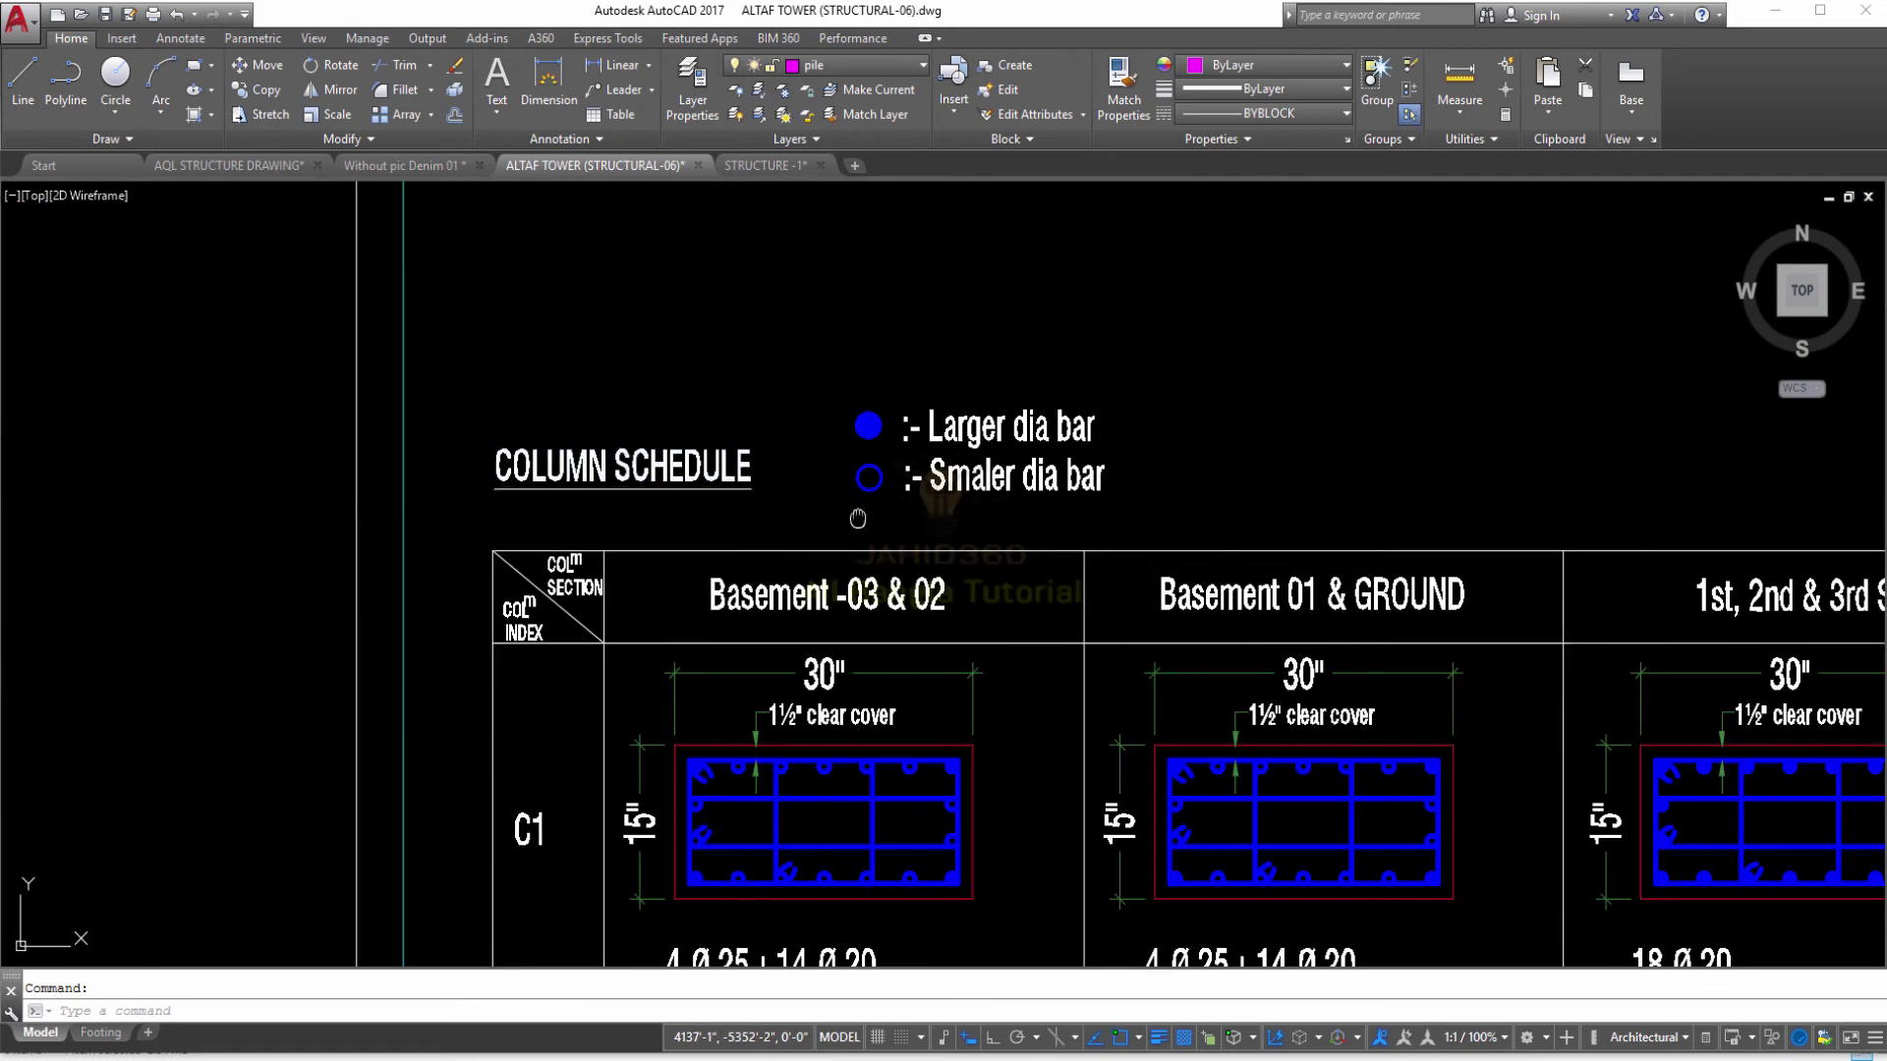
middle_drag(861, 511, 704, 510)
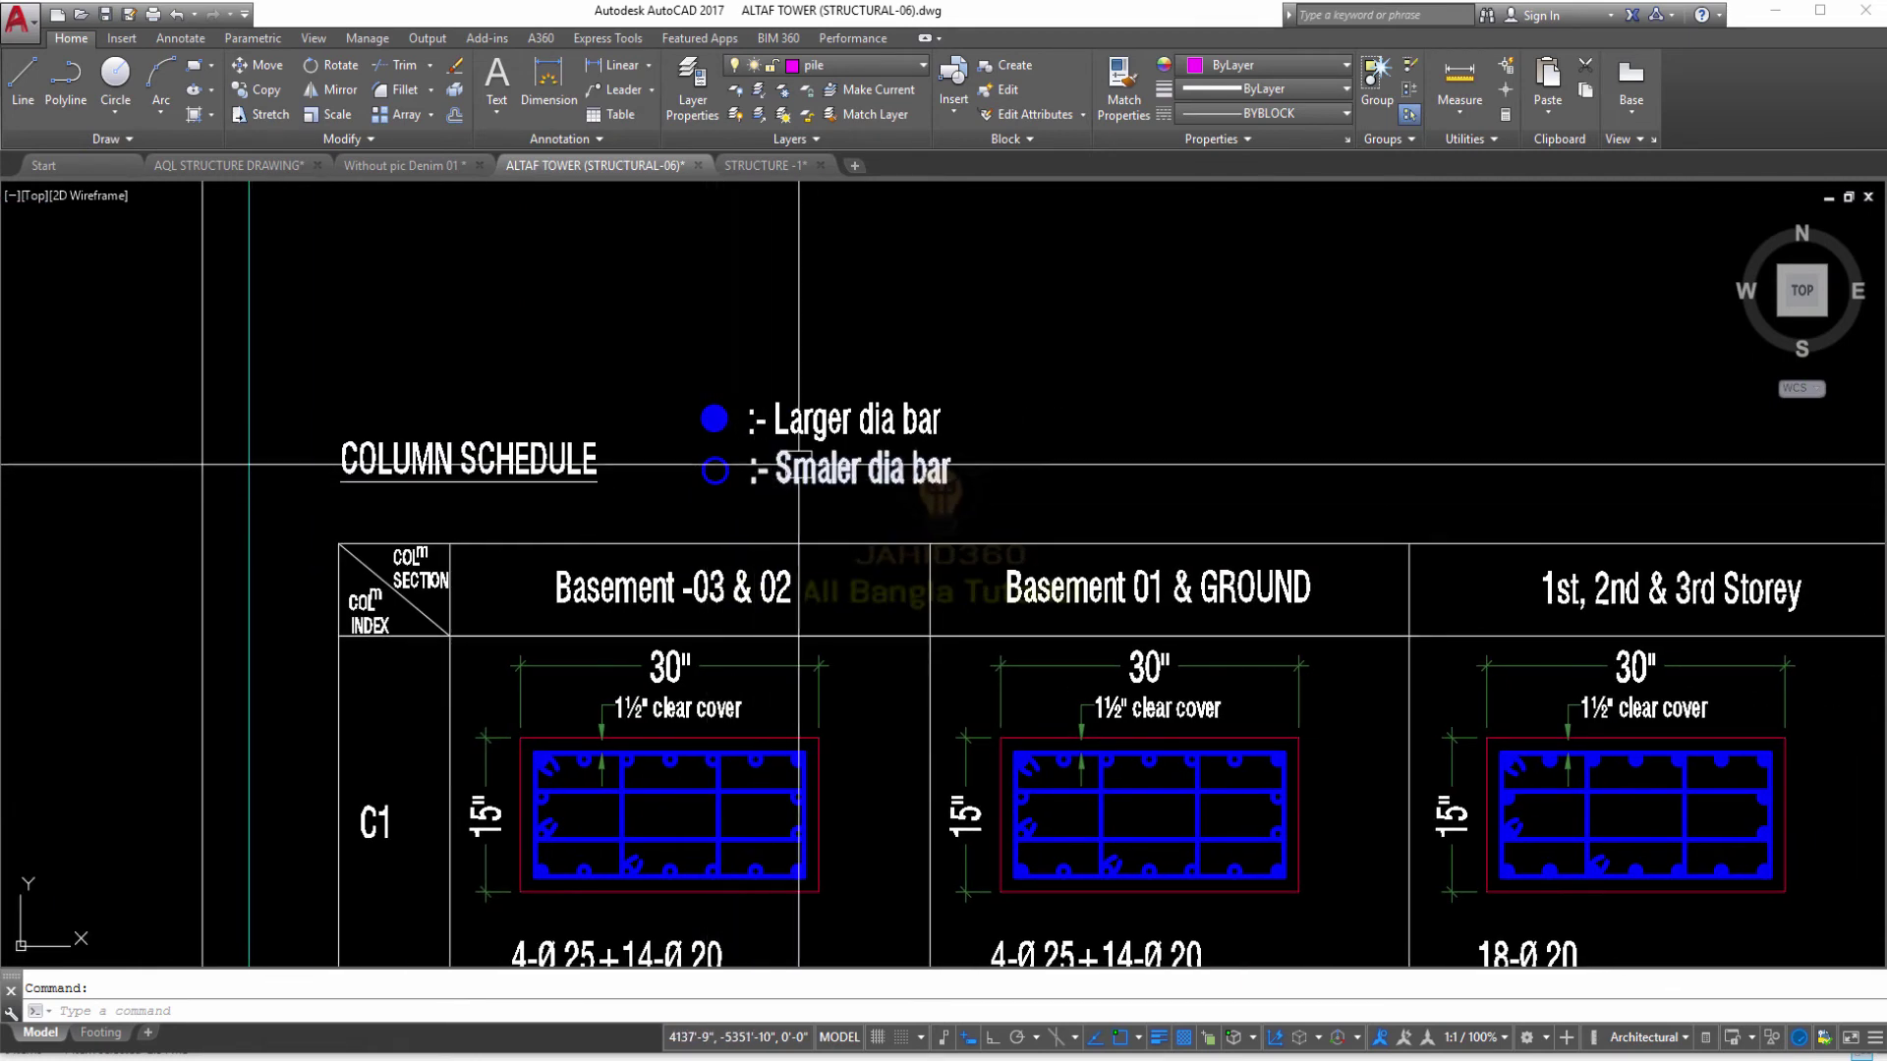
scroll(798, 465, up, 4)
scroll(830, 442, down, 2)
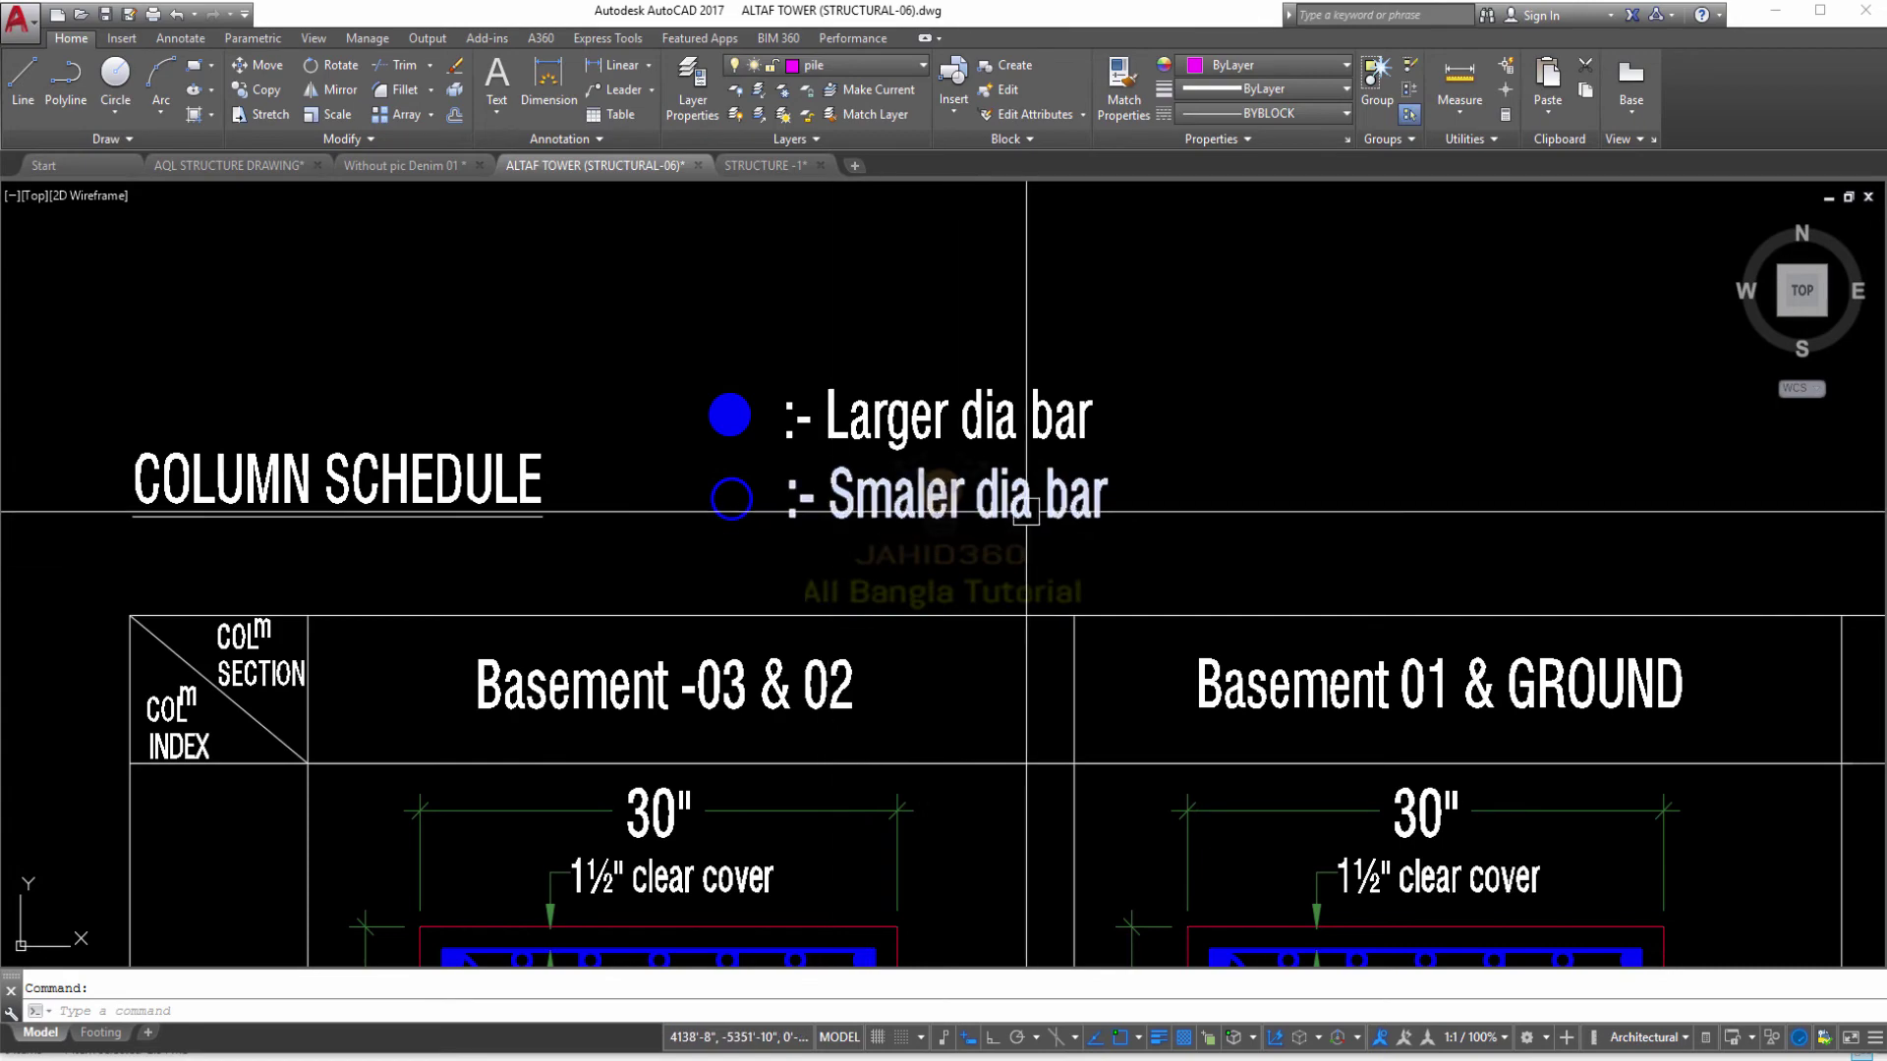
scroll(1126, 577, down, 4)
Step: Pan and zoom to show the column layout plan's column rows beside the schedule
scroll(1127, 554, down, 5)
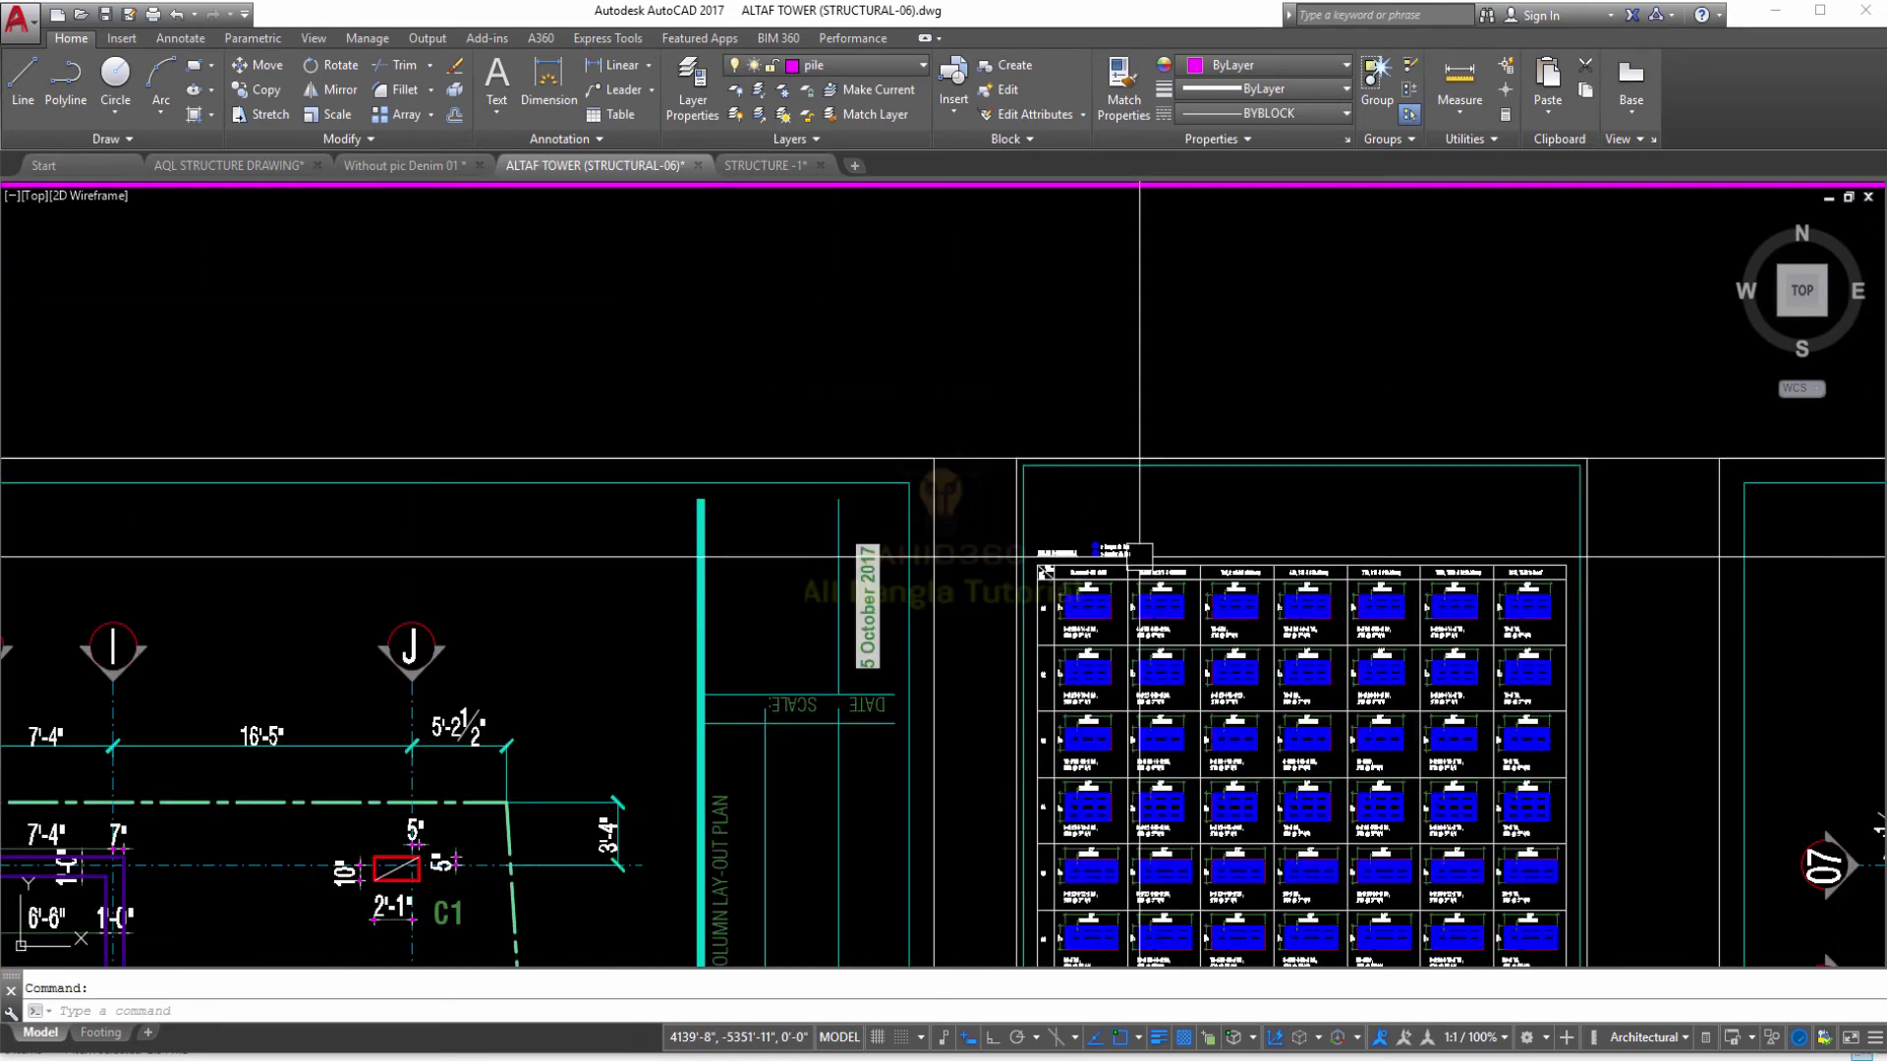
middle_drag(949, 511, 1058, 507)
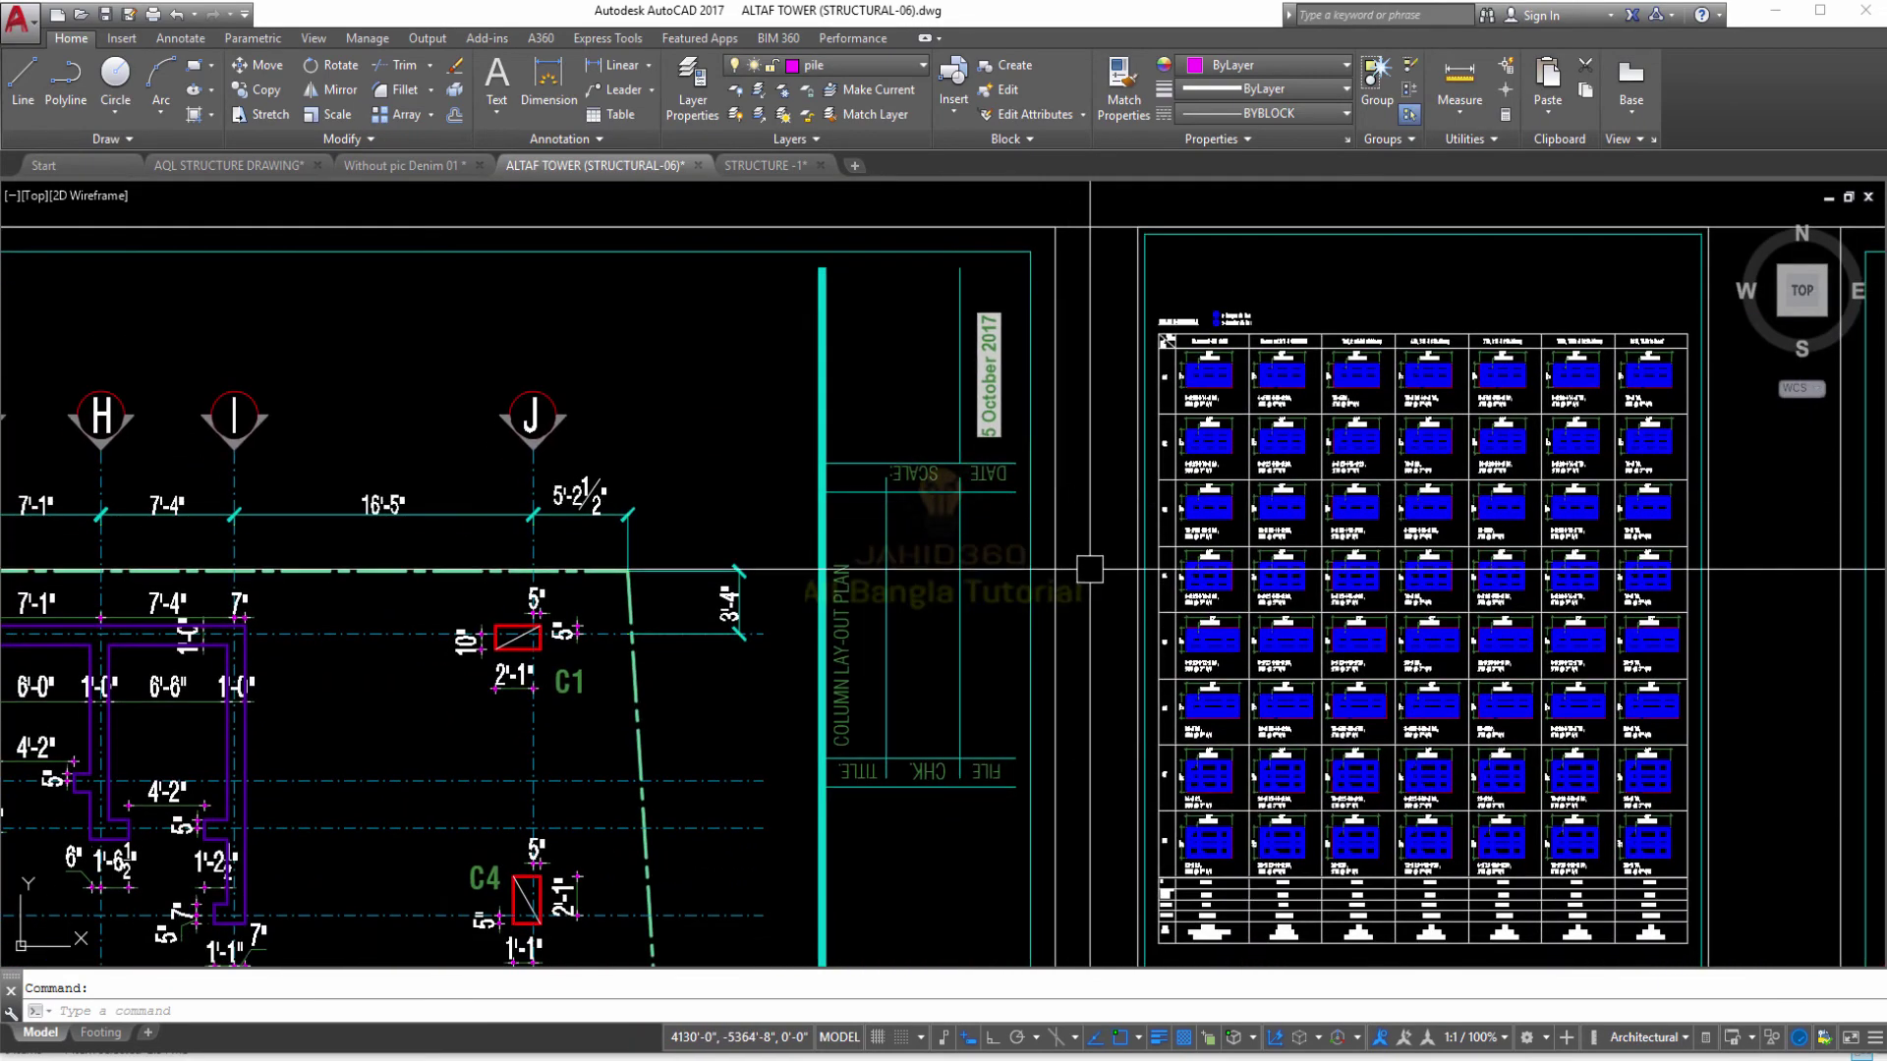
scroll(1087, 560, down, 2)
scroll(697, 672, up, 3)
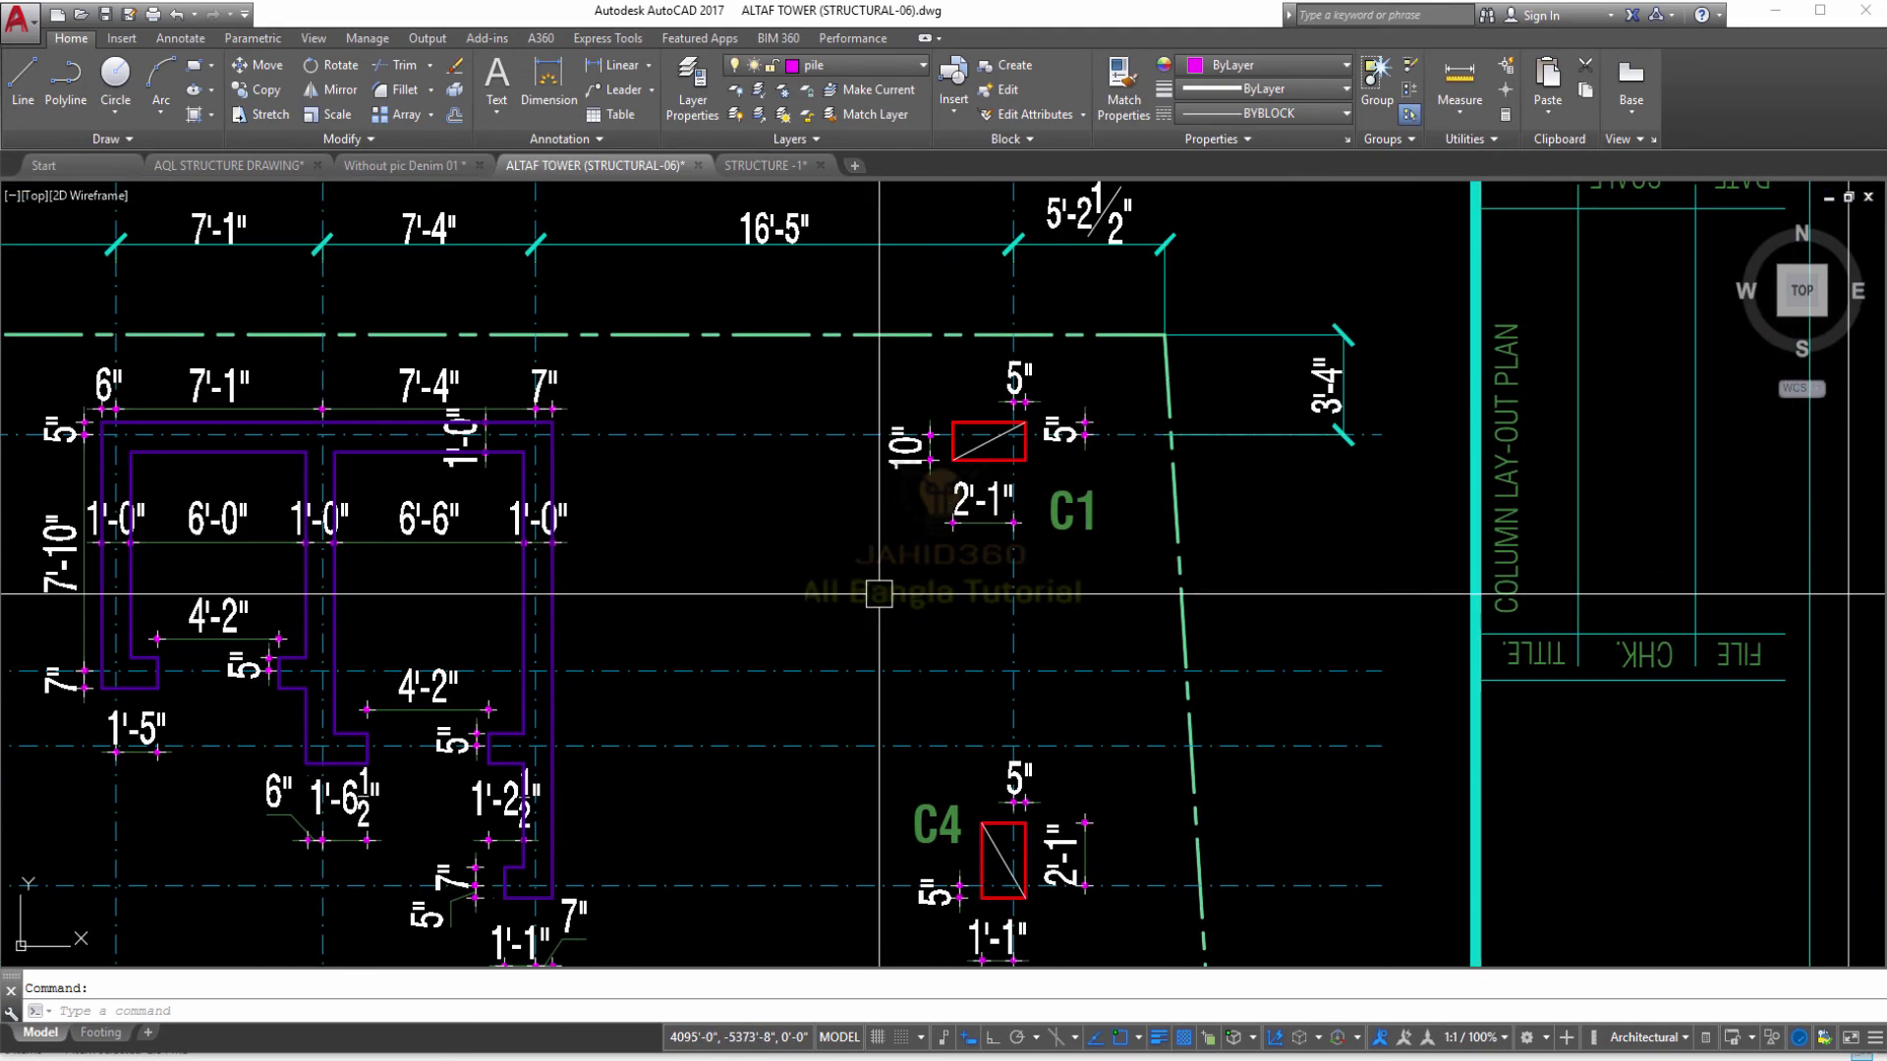
scroll(878, 594, down, 1)
middle_drag(784, 589, 1162, 501)
Step: Bring grids 01–07 and the left detail sheets into view, ending on the full sheet row
scroll(1160, 603, down, 2)
scroll(1160, 602, down, 2)
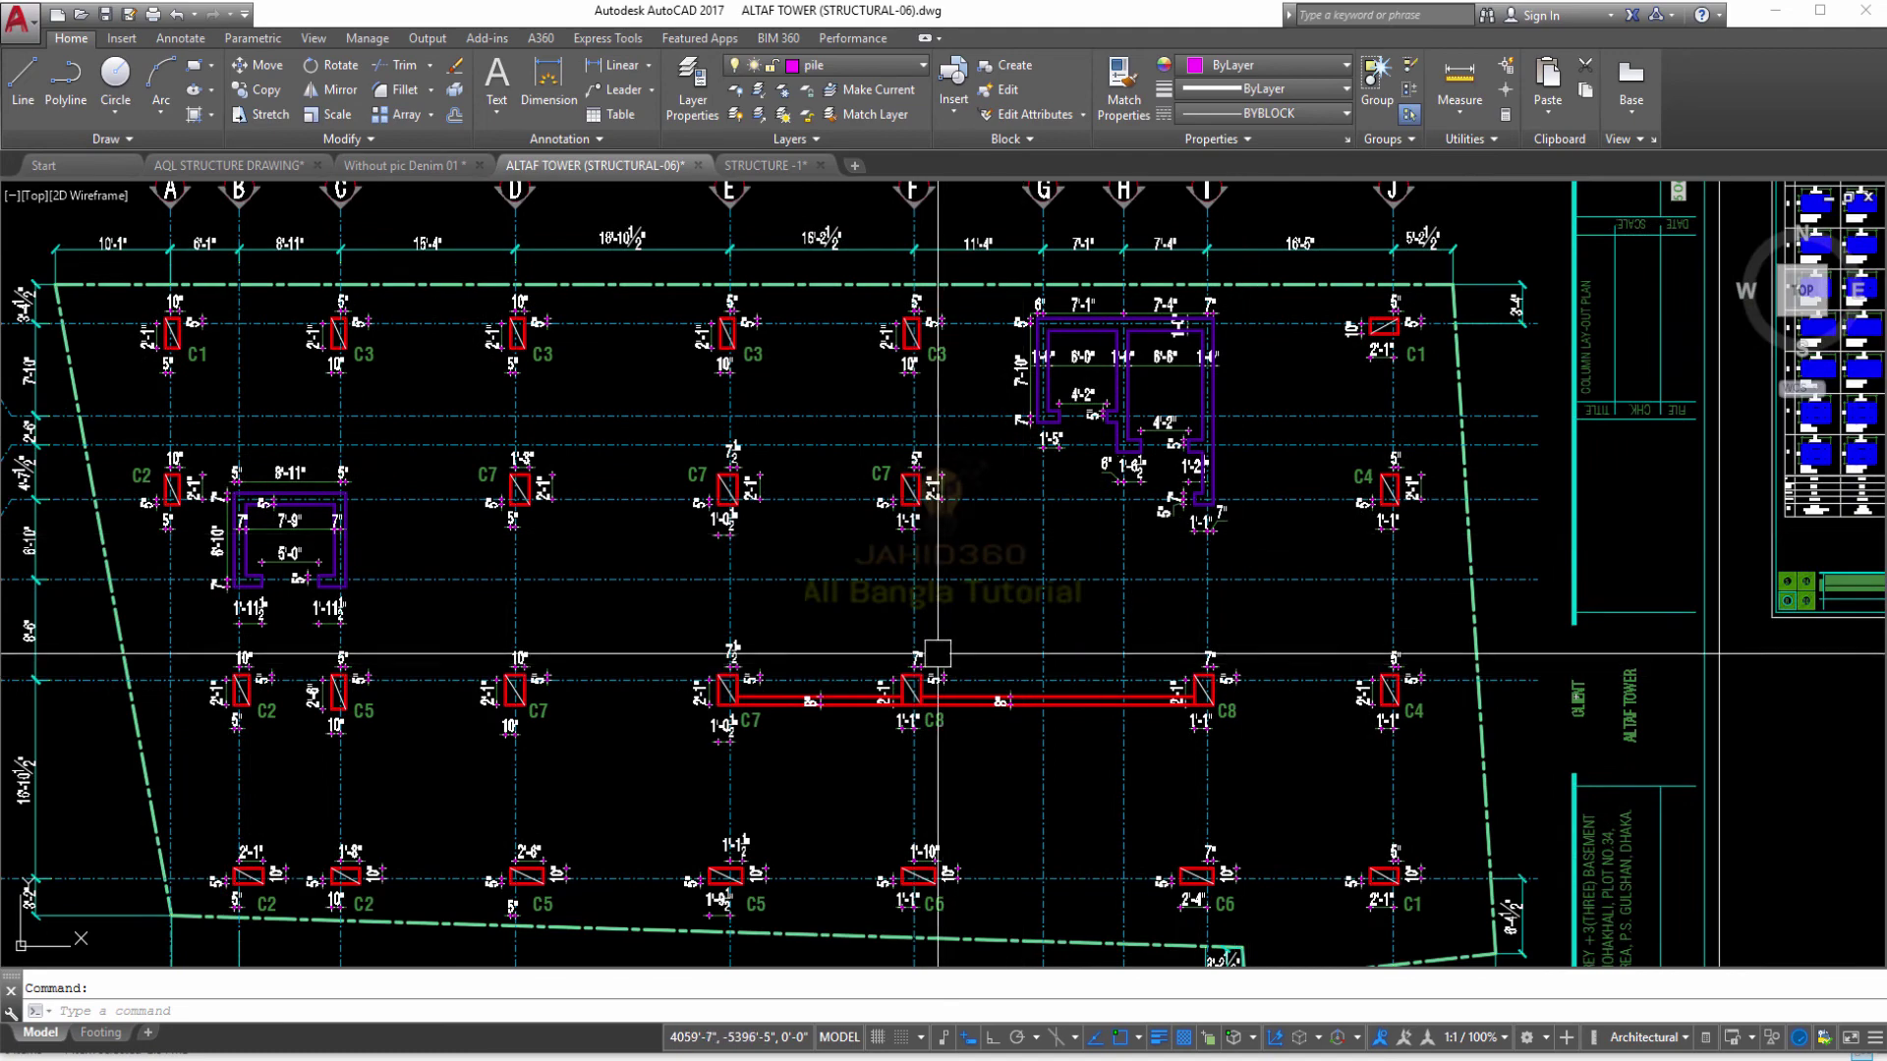
scroll(864, 646, up, 2)
middle_drag(776, 609, 863, 646)
scroll(864, 645, down, 1)
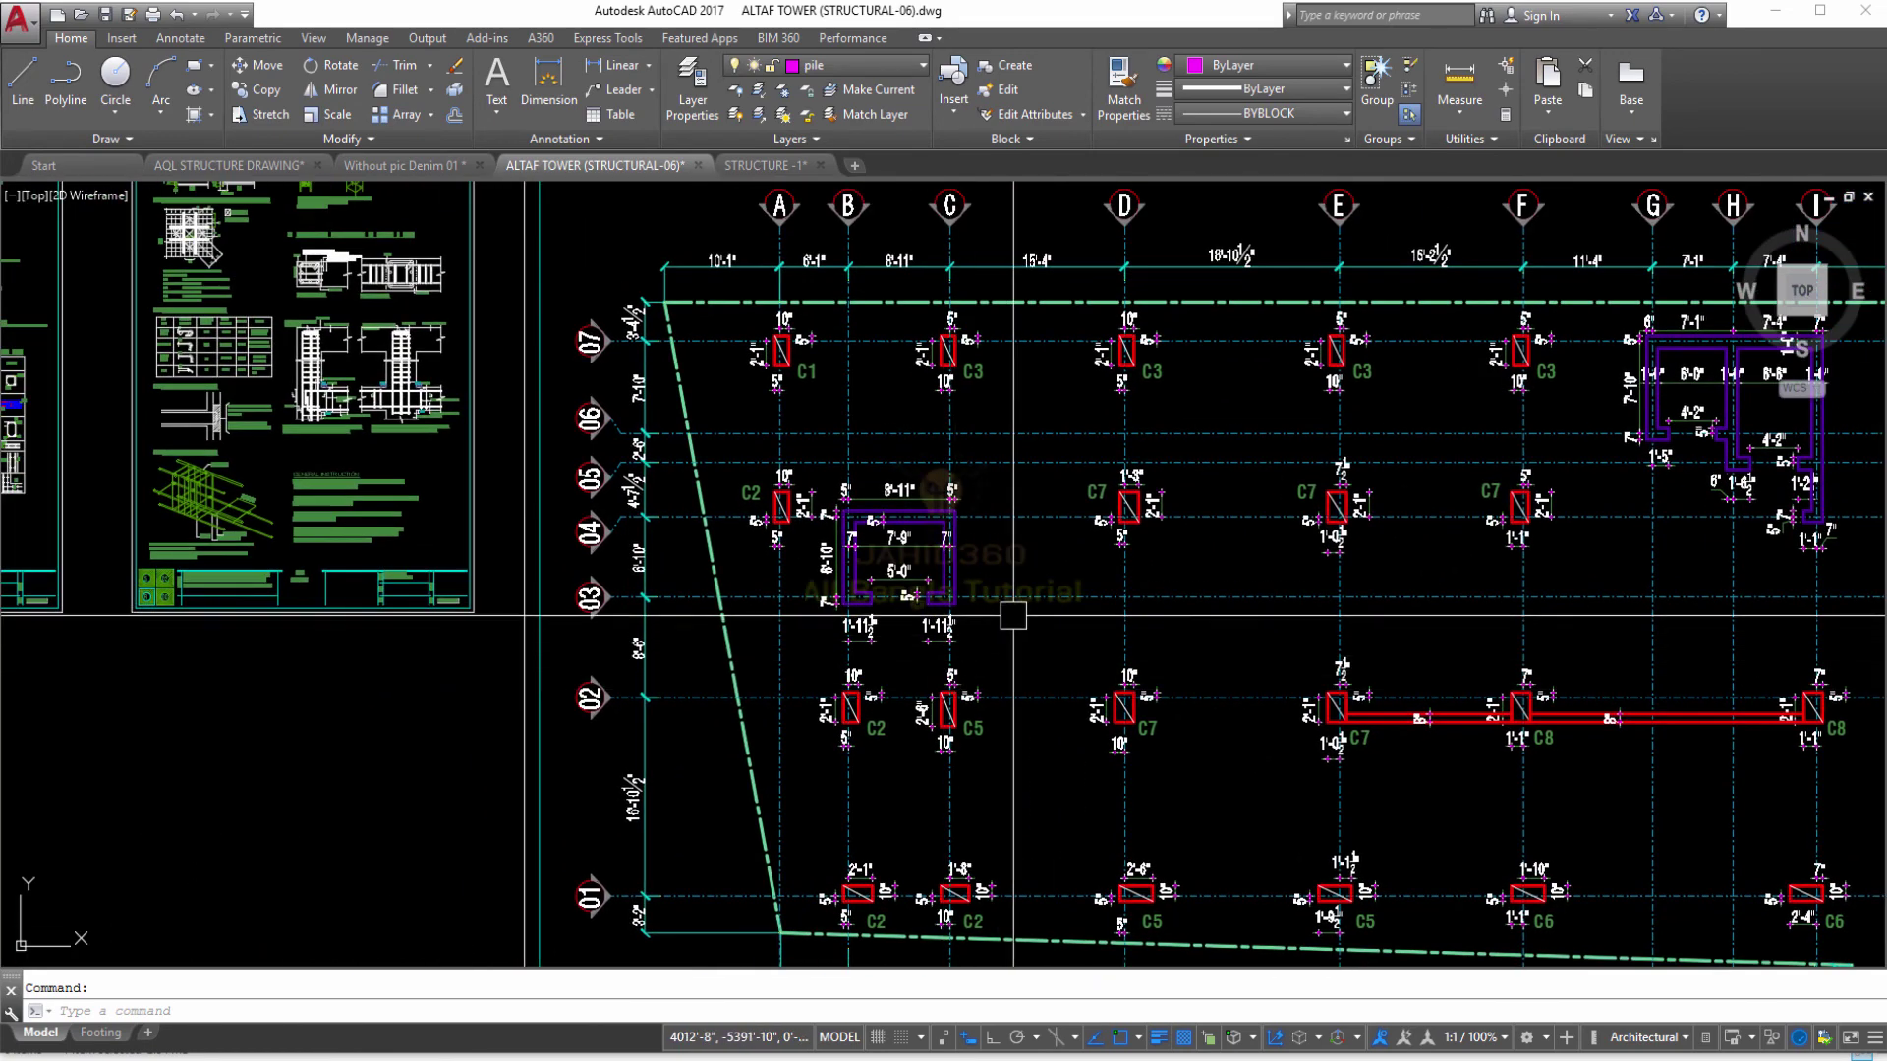
scroll(983, 599, up, 1)
scroll(1129, 383, down, 3)
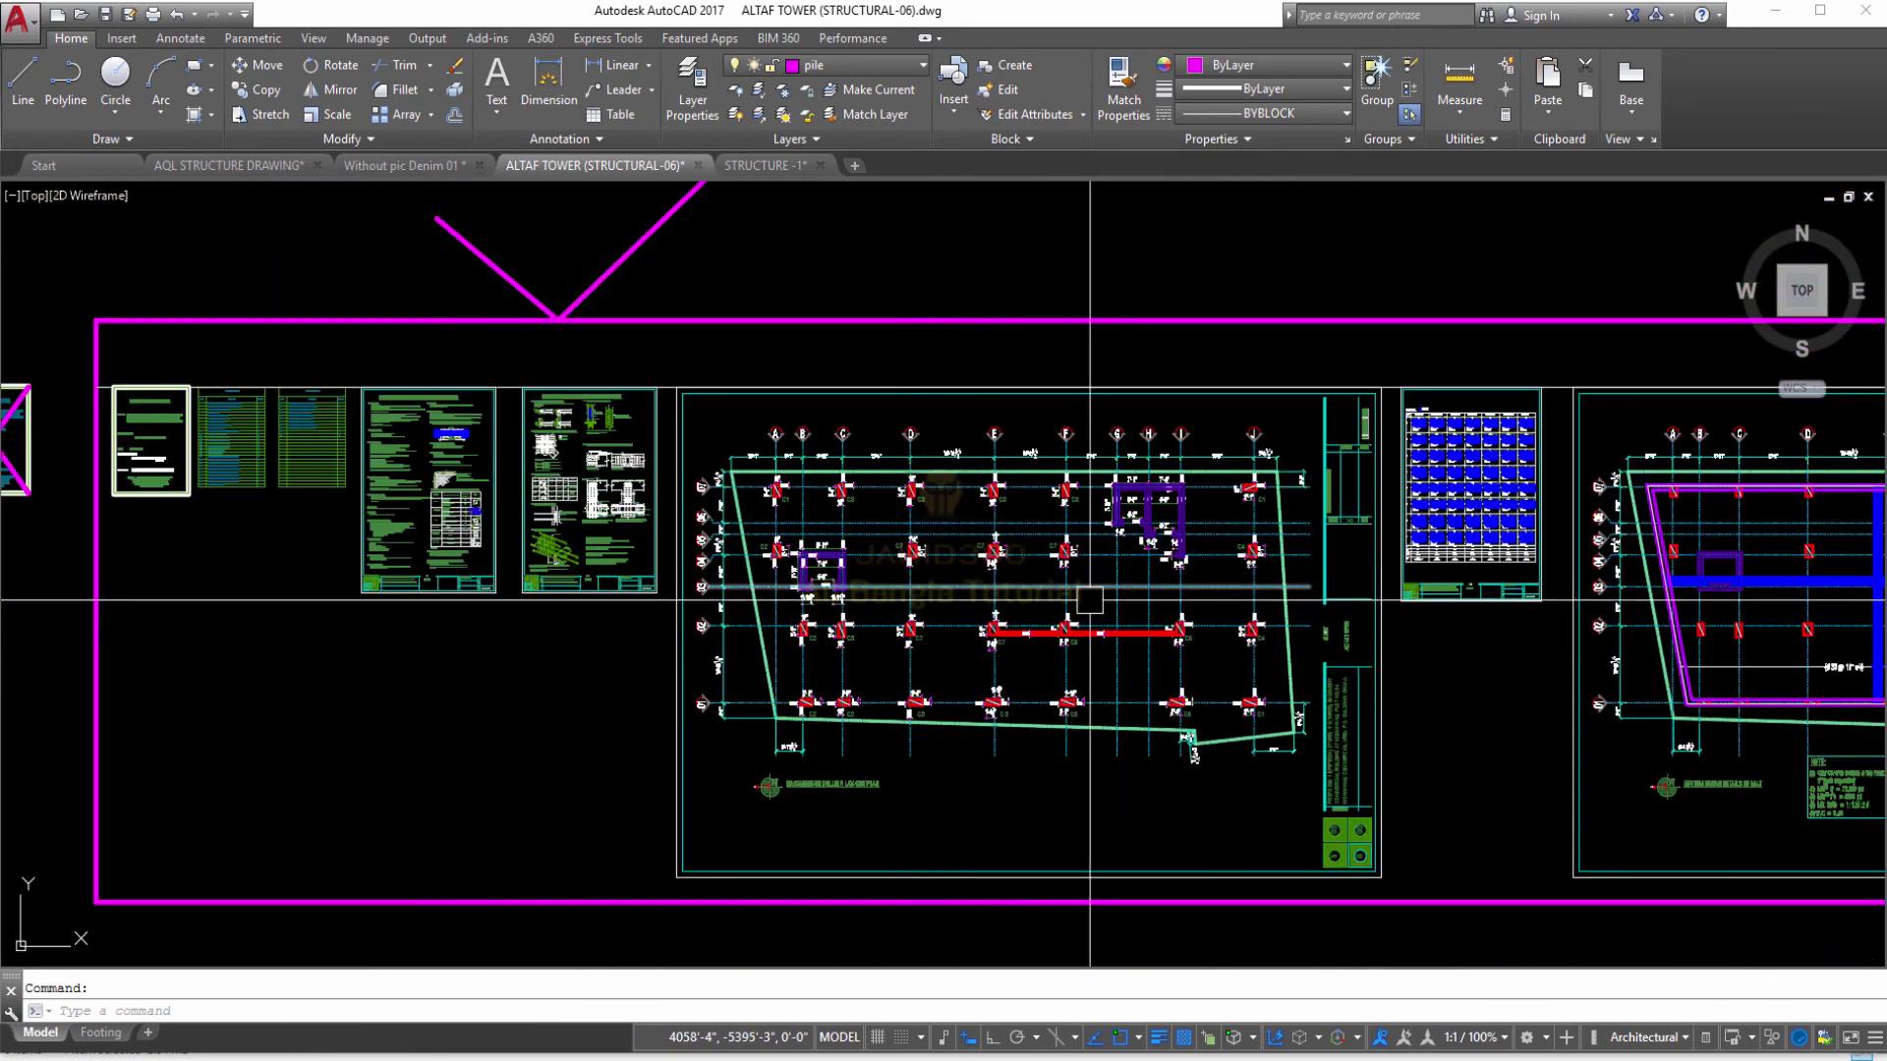
scroll(1146, 387, up, 1)
Step: Zoom in on the 30" × 15" C1 section with 4-Ø25+14-Ø20 bars and Ø10 ties
scroll(1237, 521, up, 2)
scroll(1237, 521, up, 2)
scroll(1081, 502, up, 4)
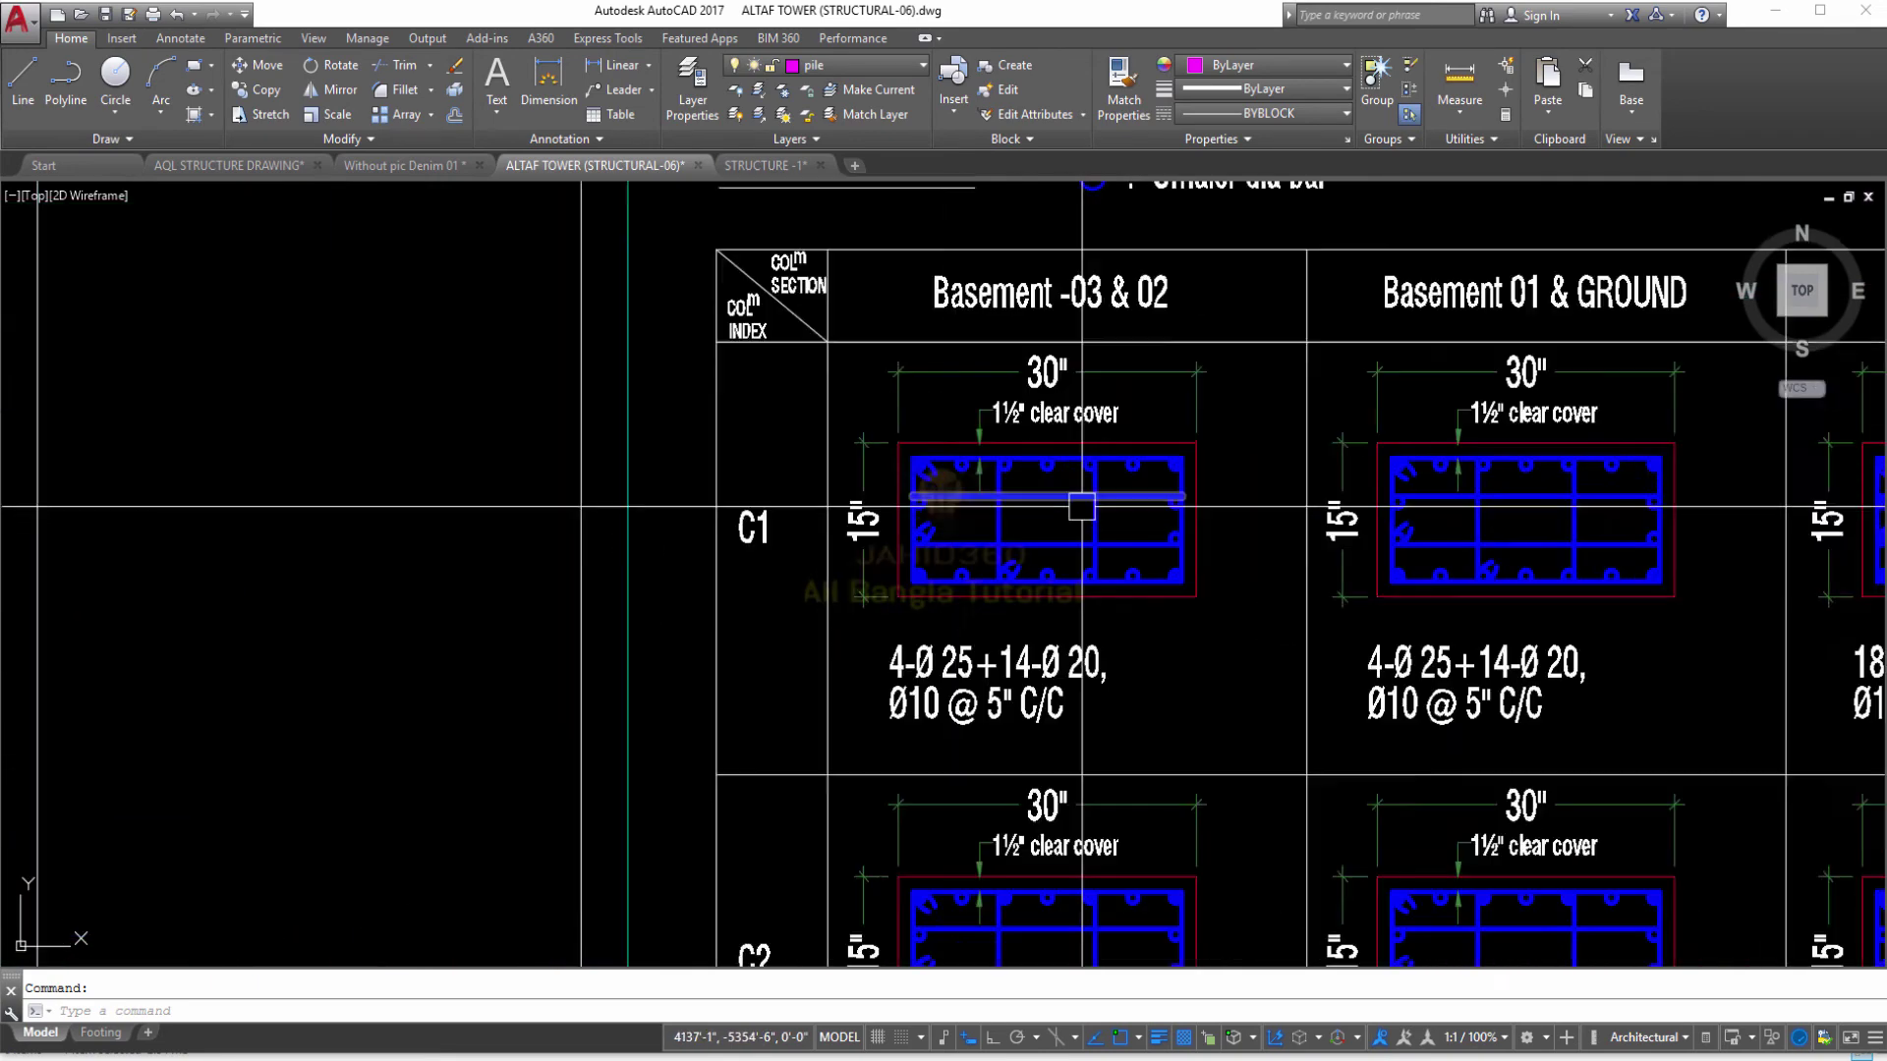
scroll(1081, 508, up, 1)
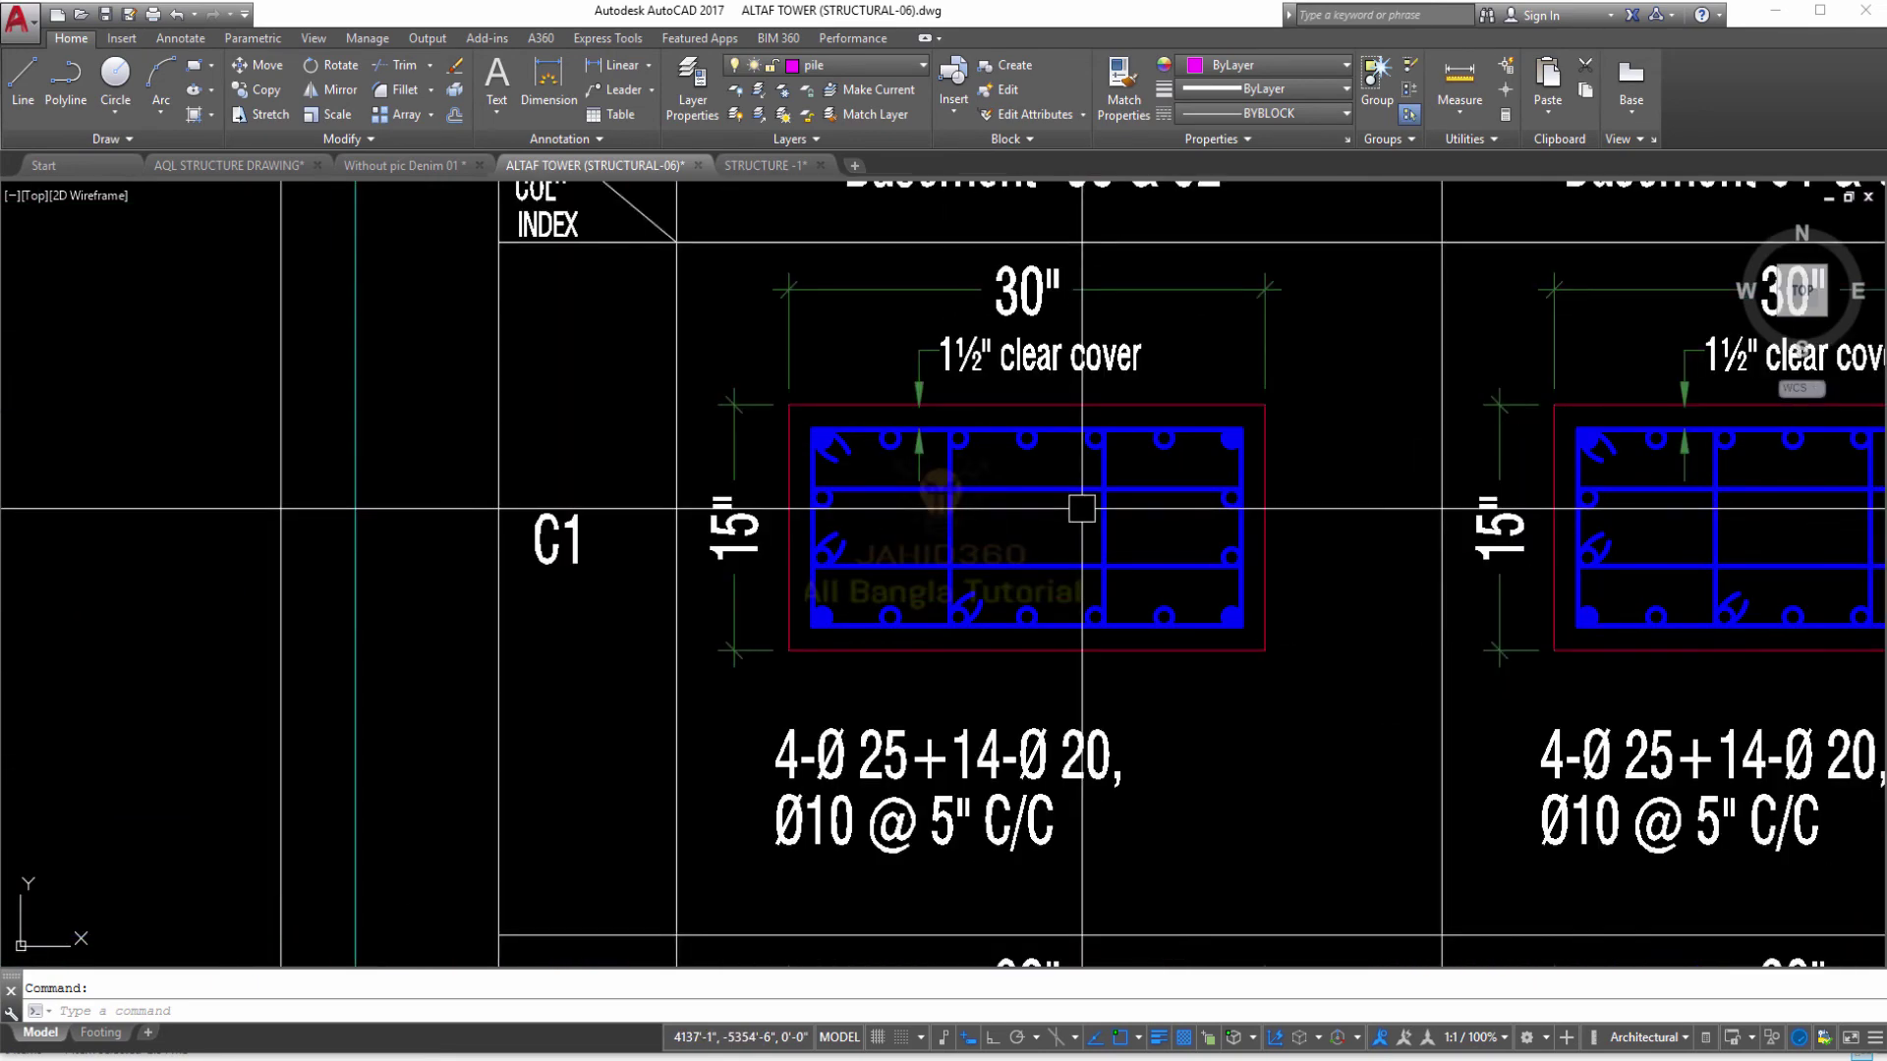